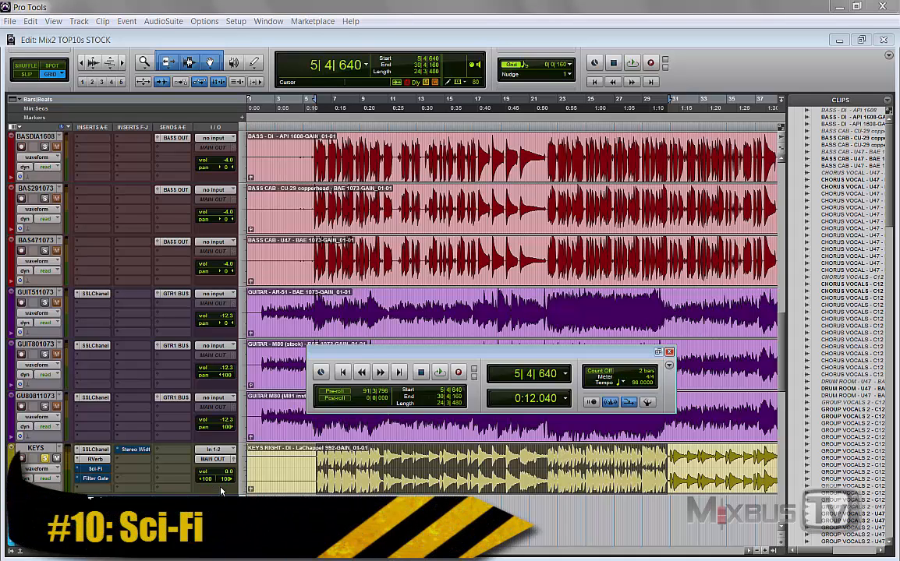
# Step: Open the Sci-Fi insert on the KEYS track and play the song with the effect taken out of bypass
pyautogui.click(95, 469)
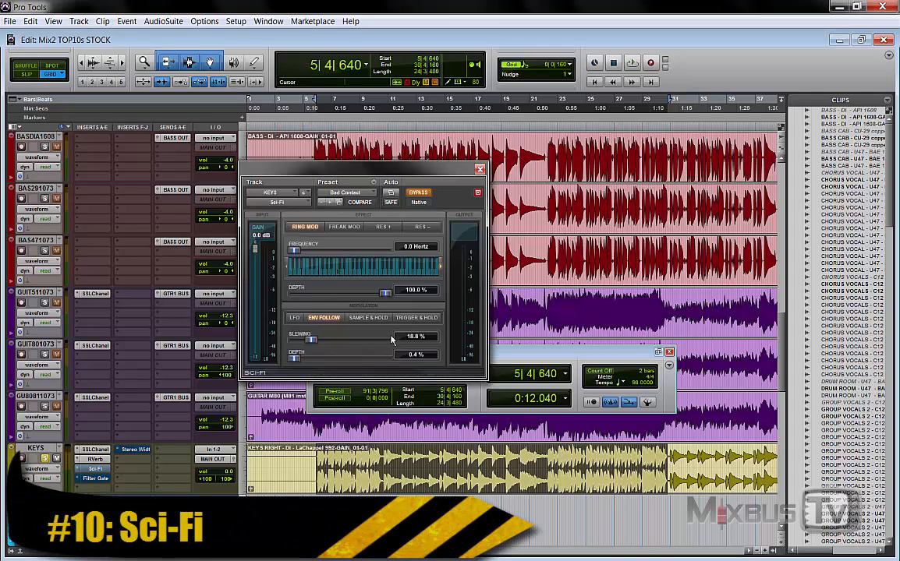
pyautogui.click(449, 193)
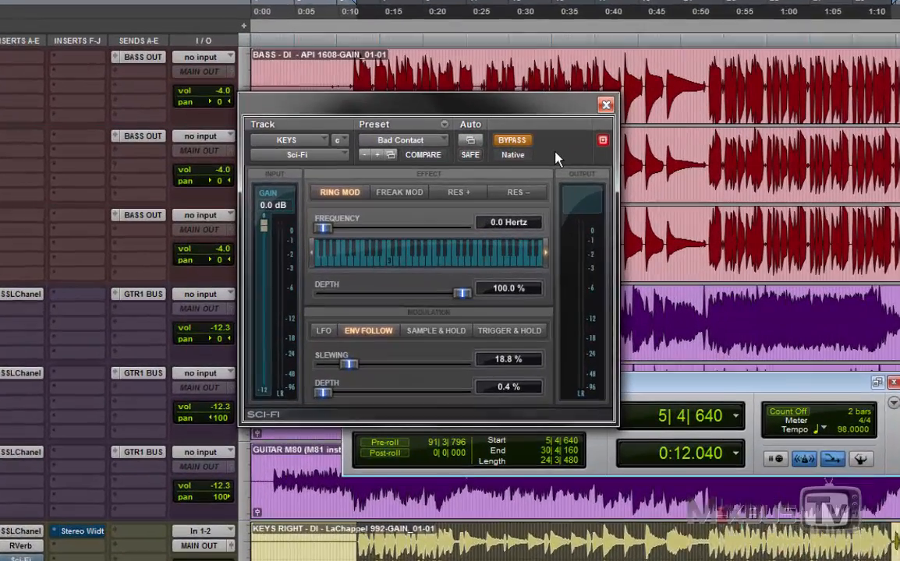
pyautogui.click(511, 139)
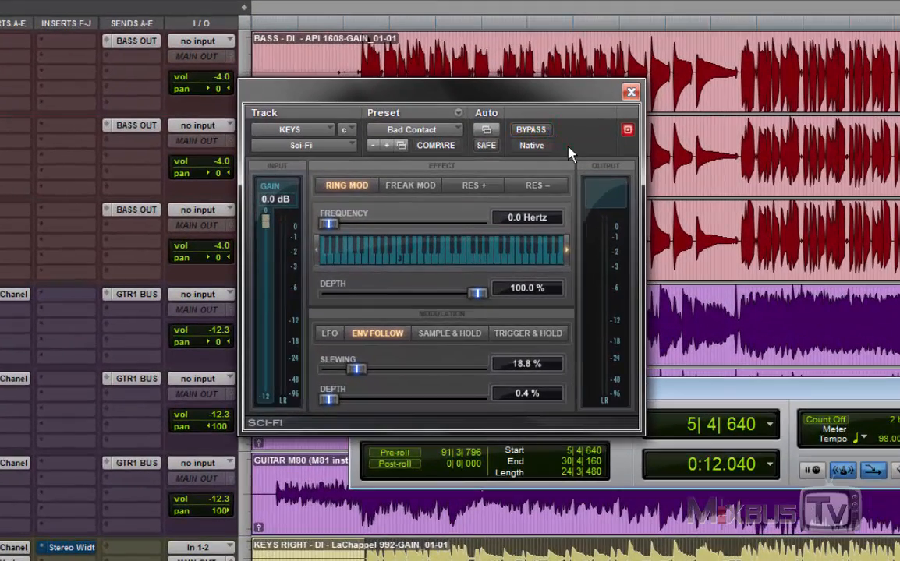
pyautogui.click(568, 153)
pyautogui.press('space')
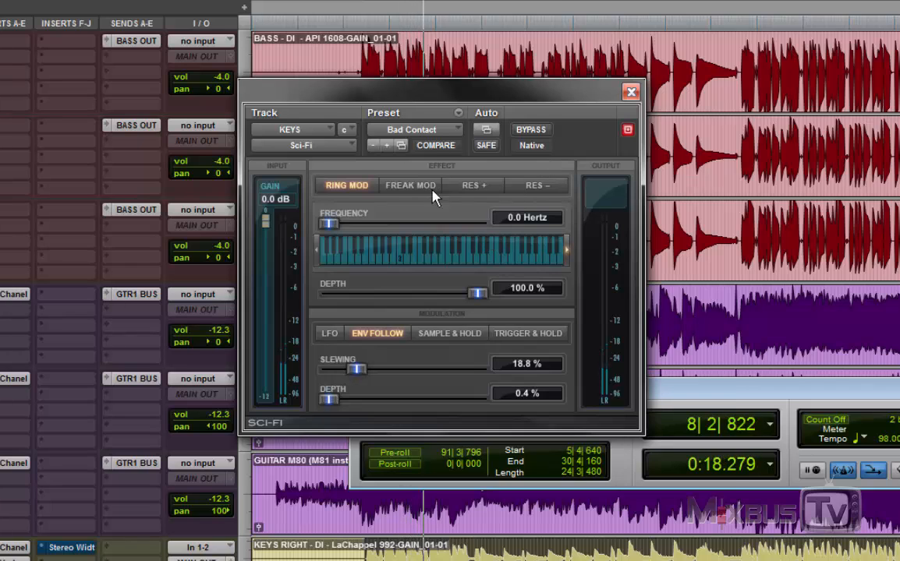
# Step: Try a higher slewing, the Freak Mod effect, and the Sample & Hold and Trigger & Hold modulation modes in Sci-Fi
pyautogui.moveTo(357, 370)
pyautogui.mouseDown()
pyautogui.moveTo(427, 380)
pyautogui.moveTo(485, 375)
pyautogui.moveTo(381, 371)
pyautogui.moveTo(412, 368)
pyautogui.mouseUp()
pyautogui.click(411, 184)
pyautogui.click(458, 333)
pyautogui.click(505, 337)
# Step: Step forward through the Sci-Fi presets to Bad Radio 3 while the track plays
pyautogui.click(386, 146)
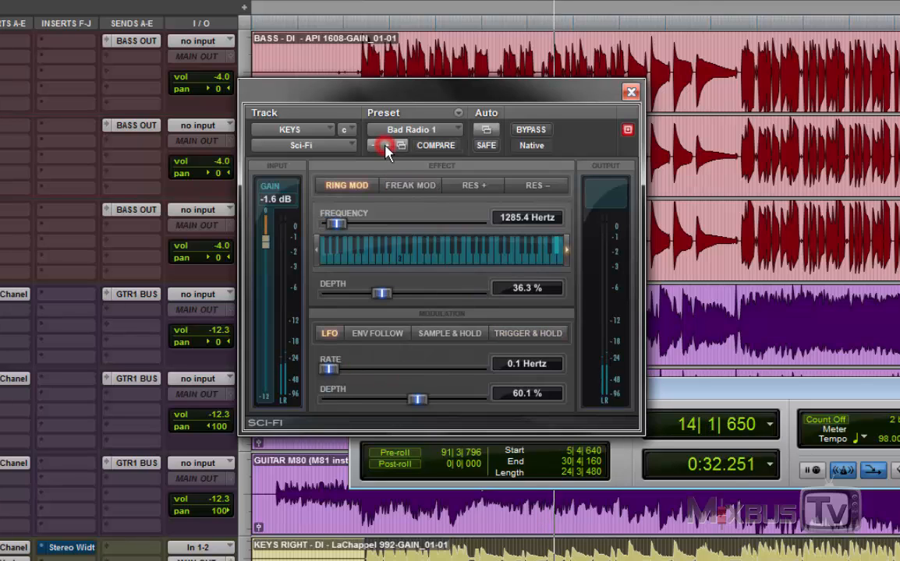
pyautogui.click(386, 146)
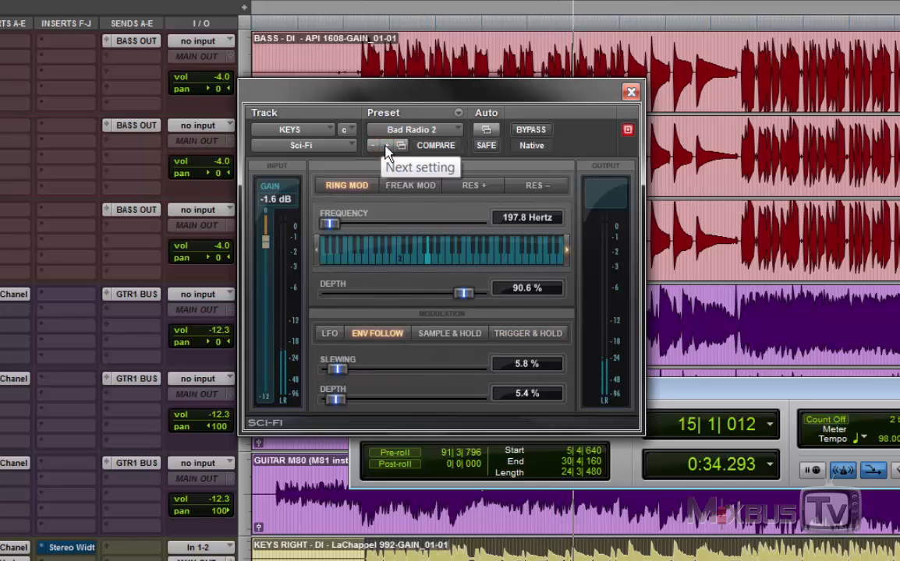
pyautogui.click(385, 146)
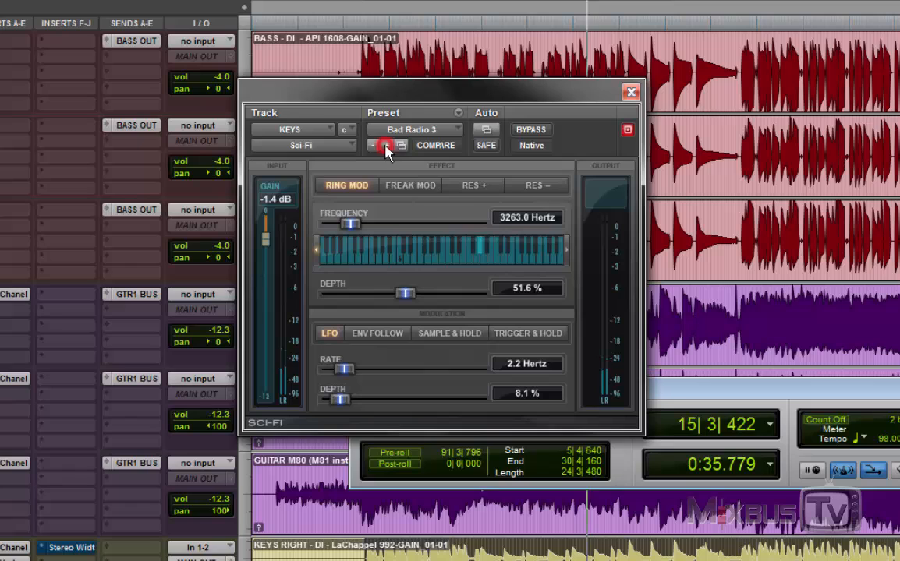
# Step: Switch the Sci-Fi effect type to RES +, raise the modulation depth to about 21.5 %, and stop playback
pyautogui.click(471, 185)
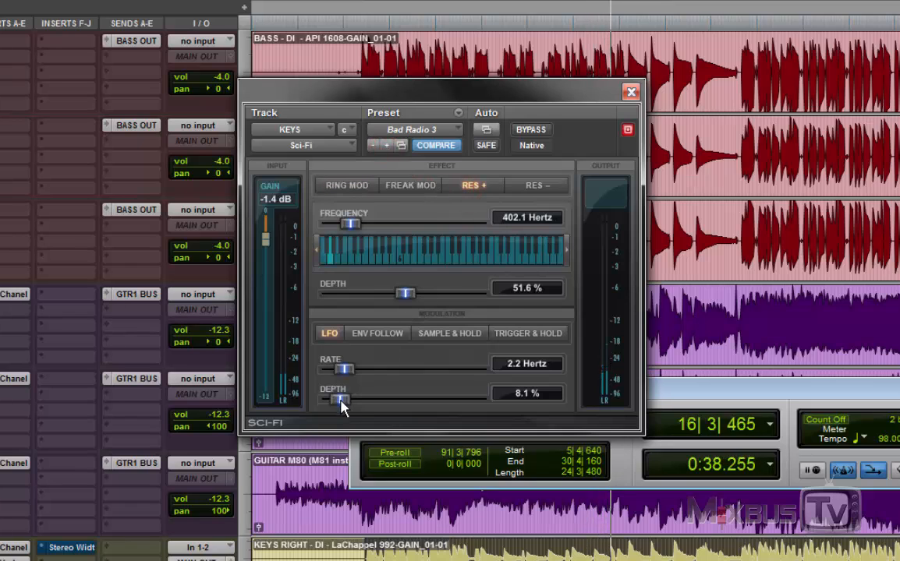
pyautogui.moveTo(340, 400); pyautogui.dragTo(361, 402)
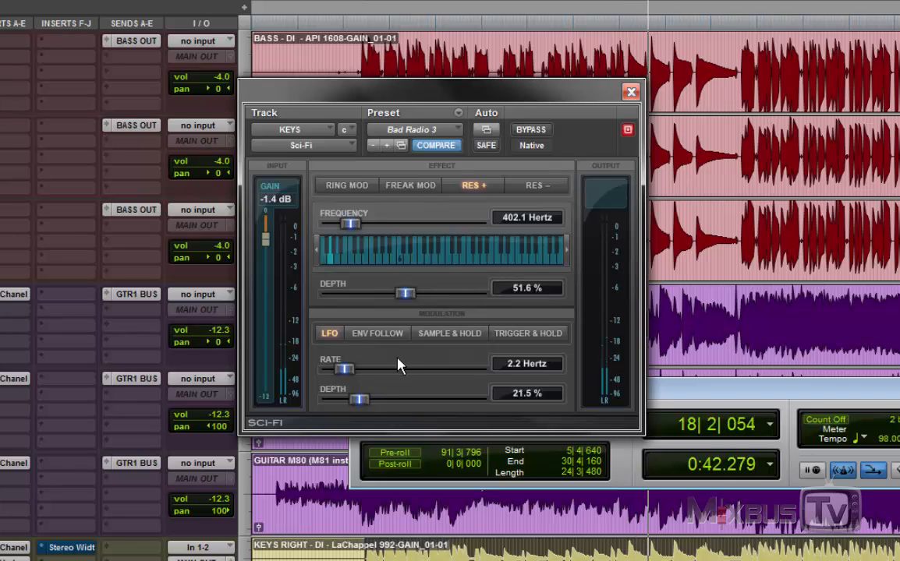
pyautogui.press('space')
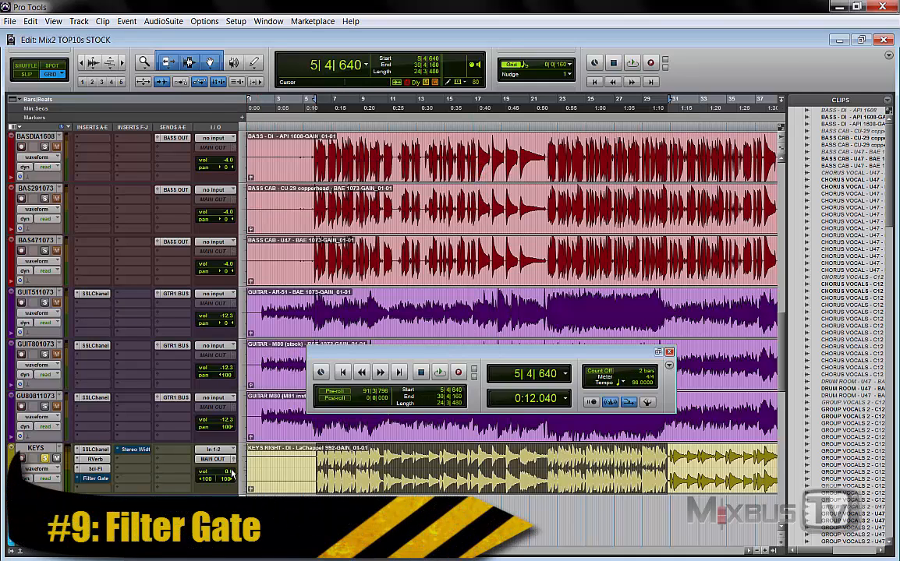
# Step: Open the Filter Gate insert on the KEYS track and look up its category in the multichannel plug-in list
pyautogui.click(95, 478)
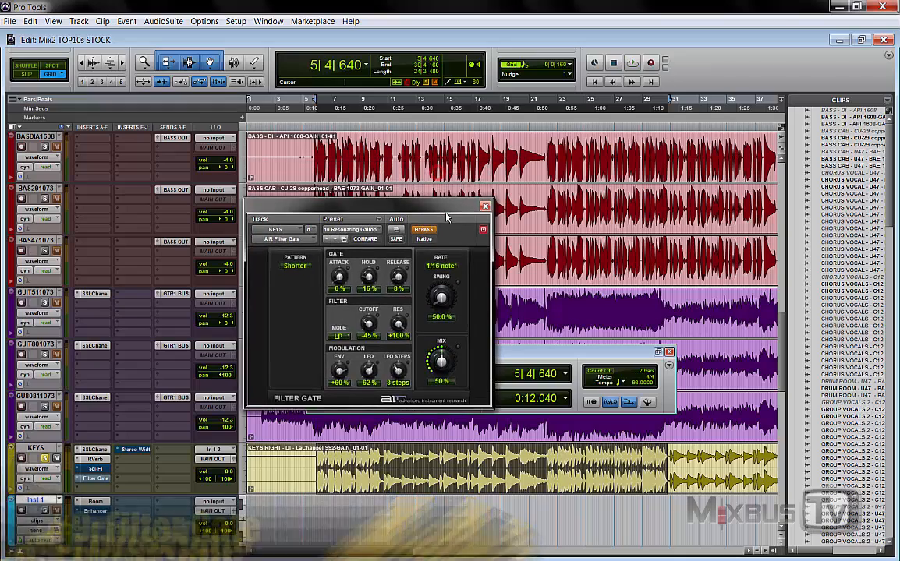
pyautogui.click(283, 244)
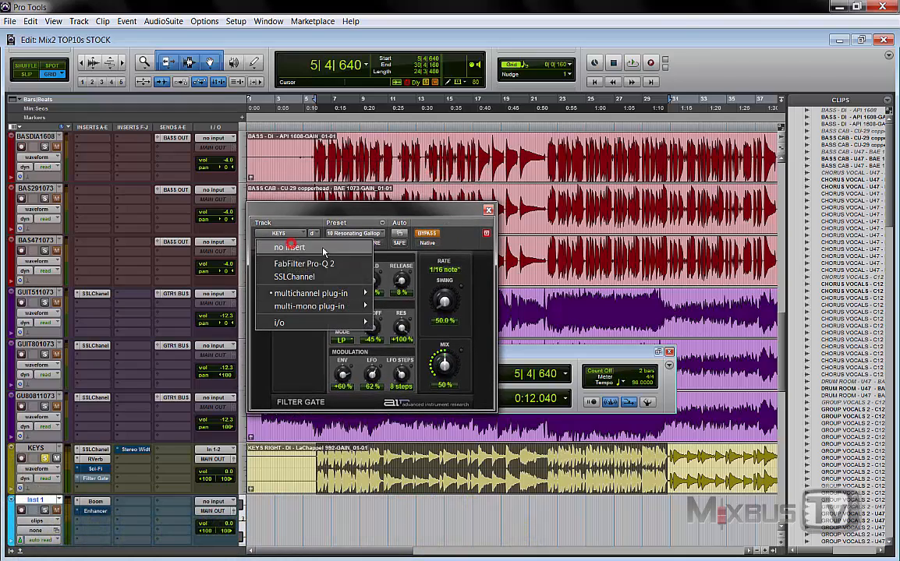
pyautogui.moveTo(340, 298)
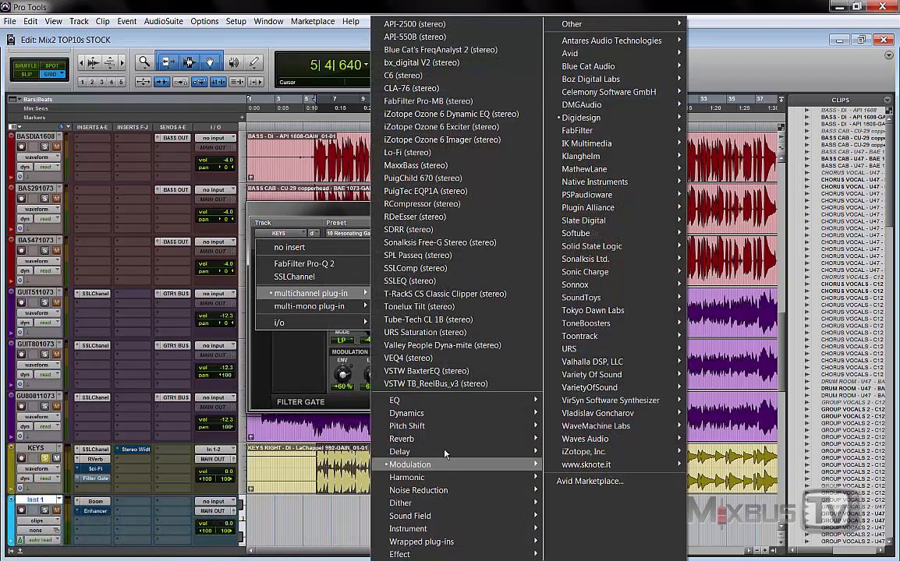
pyautogui.click(336, 212)
# Step: Play the track with Filter Gate out of bypass and audition its presets backward down to 01 Clockwork
pyautogui.press('space')
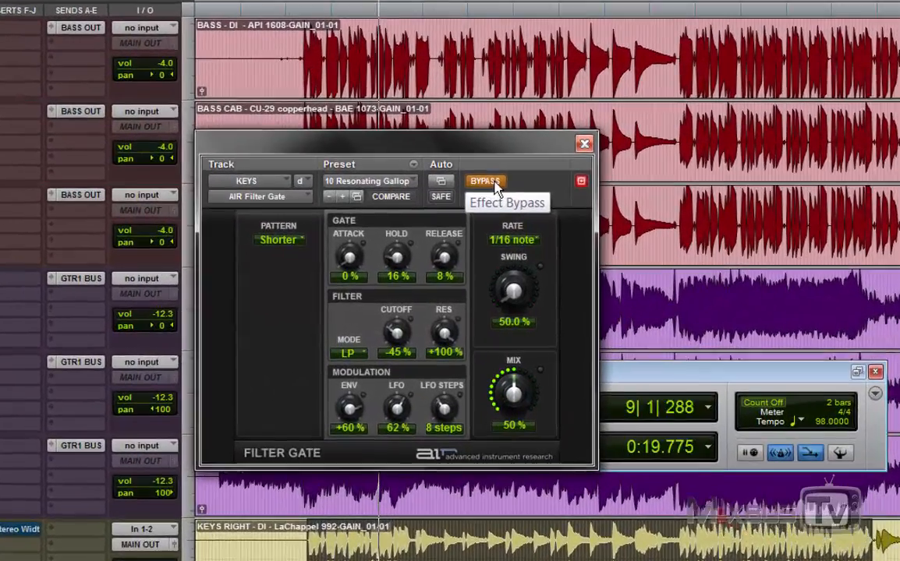
pyautogui.click(472, 199)
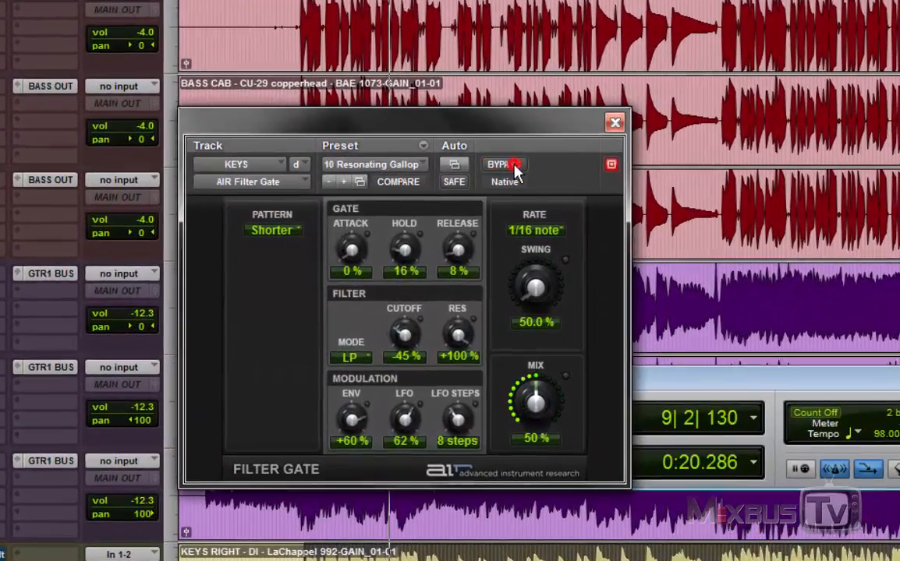
pyautogui.click(329, 181)
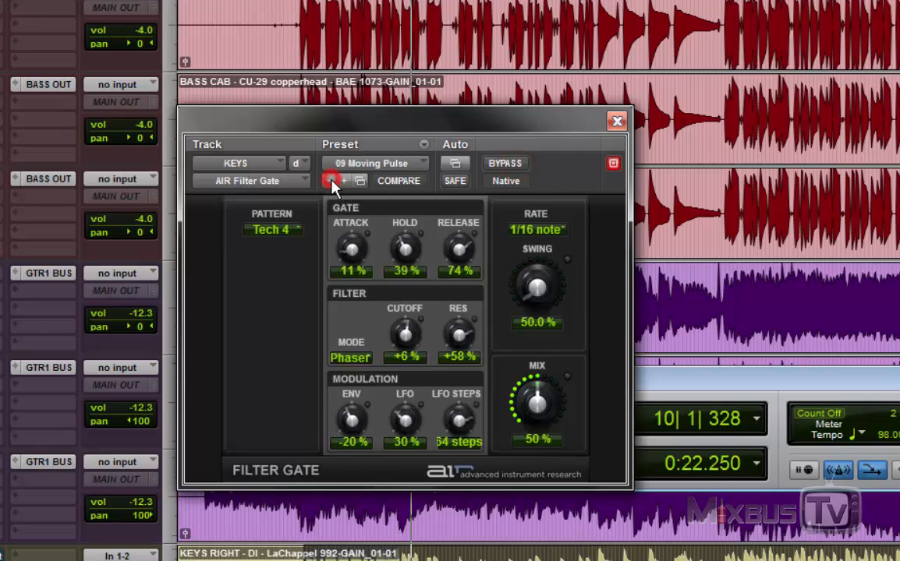
pyautogui.click(329, 181)
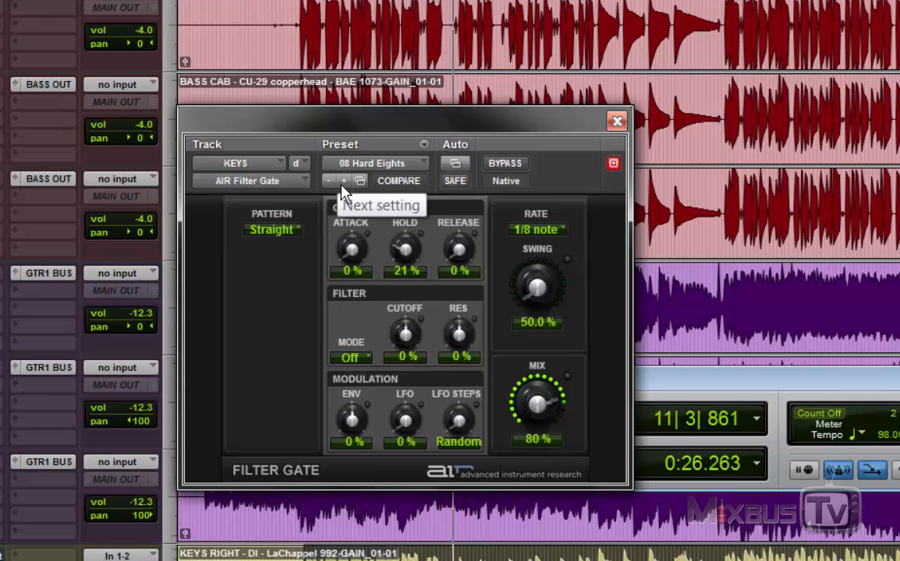
pyautogui.click(342, 182)
pyautogui.click(330, 184)
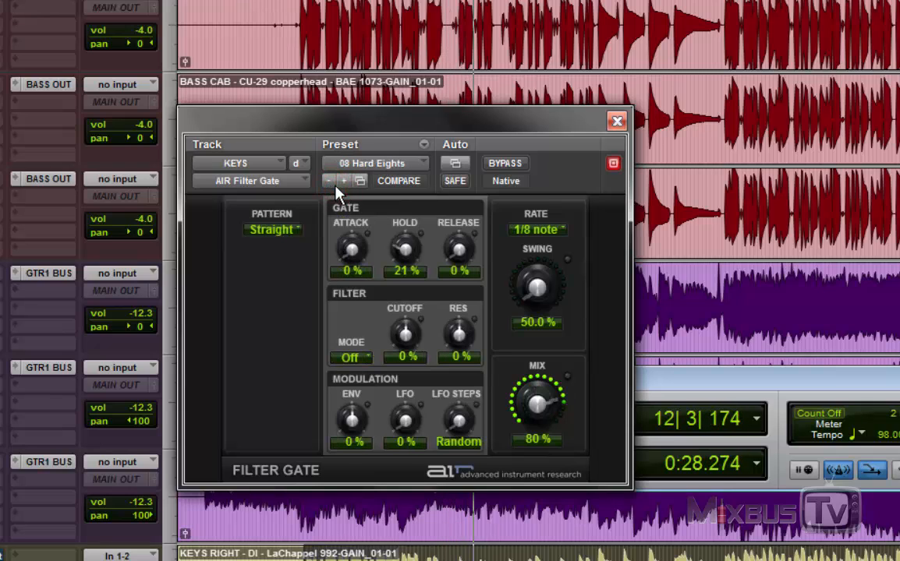
pyautogui.click(330, 183)
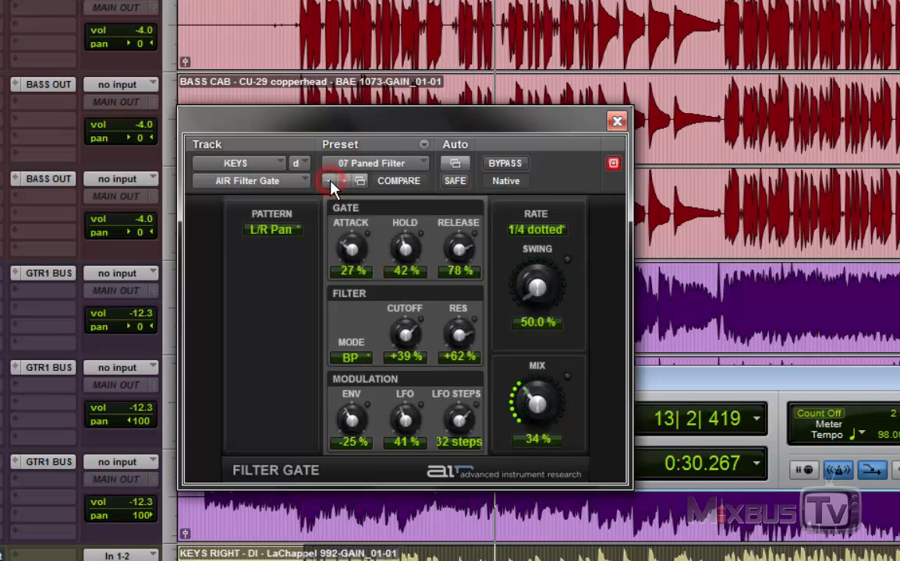
pyautogui.click(330, 183)
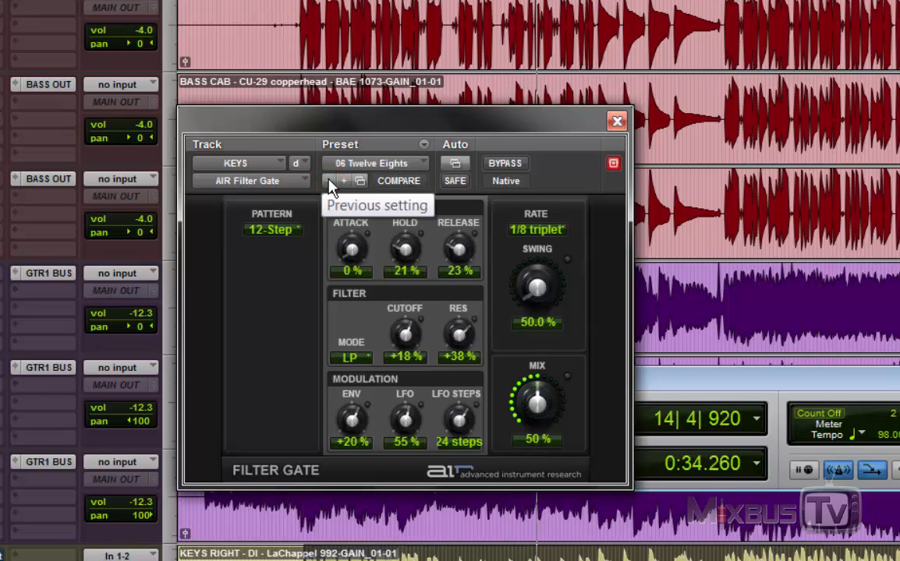
pyautogui.click(329, 182)
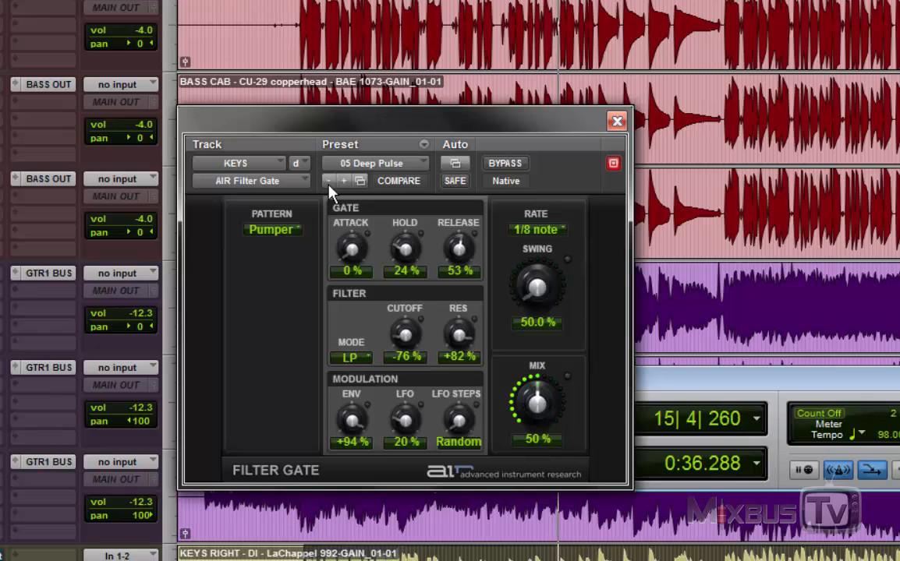
pyautogui.click(329, 183)
pyautogui.click(329, 182)
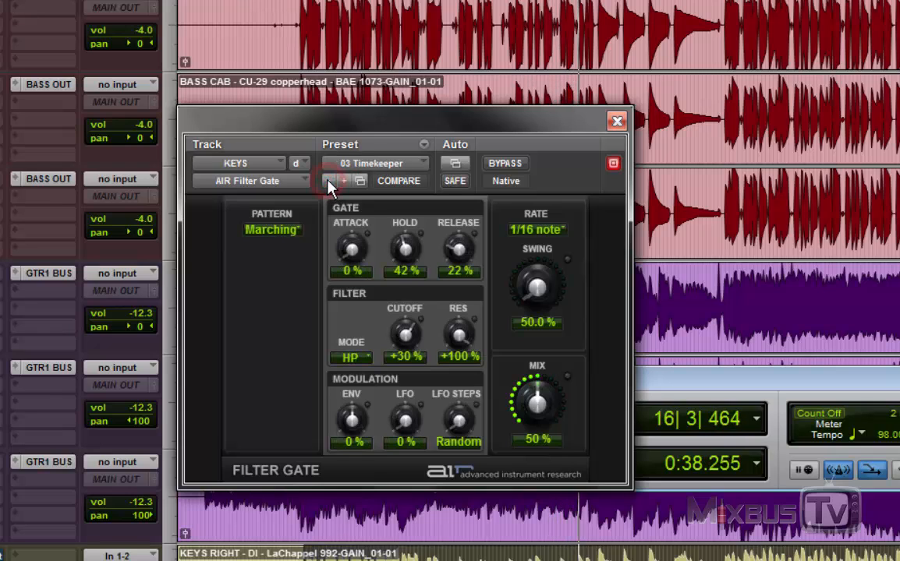
pyautogui.click(329, 182)
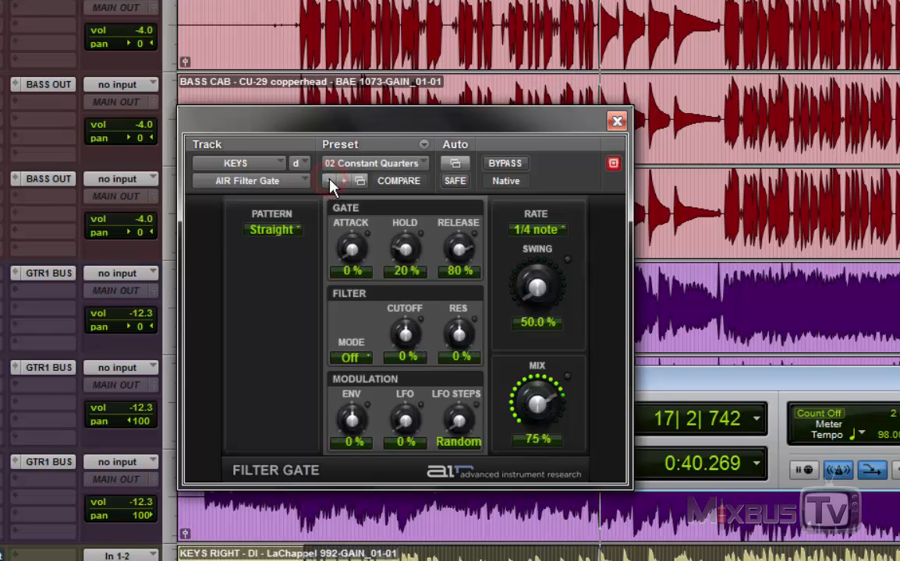
pyautogui.click(329, 181)
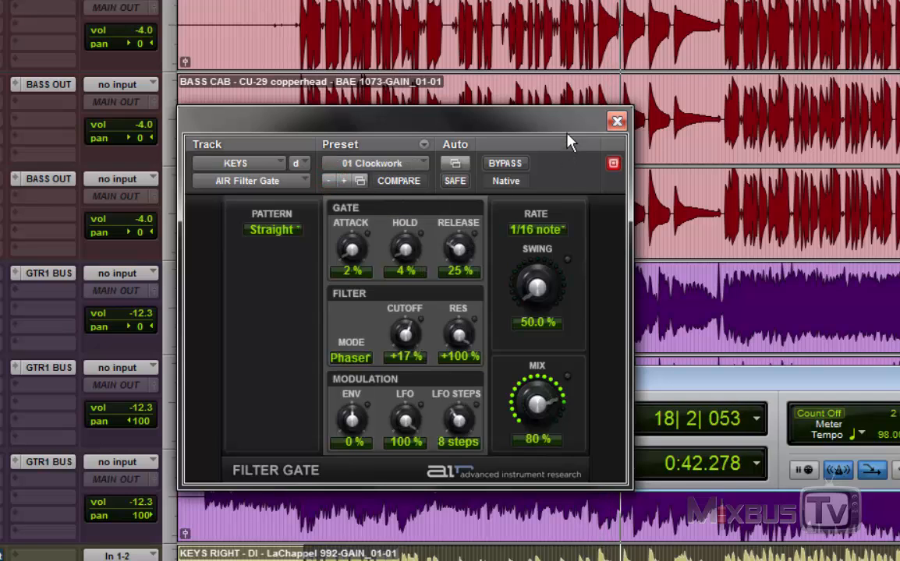
# Step: Audition the Filter Gate presets forward up to 19 Evolving Texture, and close the plug-in window
pyautogui.moveTo(565, 117); pyautogui.dragTo(565, 134)
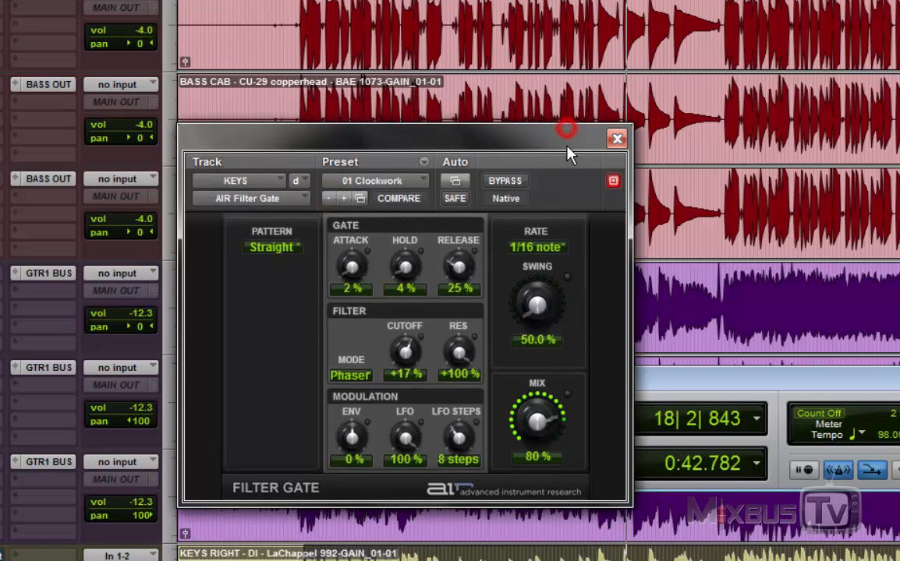
pyautogui.click(334, 198)
pyautogui.click(338, 199)
pyautogui.click(338, 200)
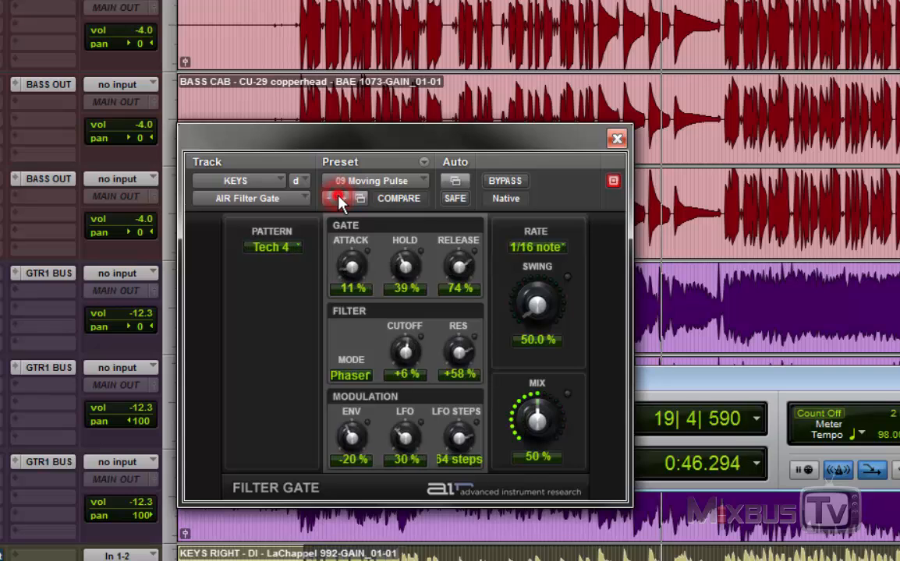
pyautogui.click(340, 200)
pyautogui.click(342, 200)
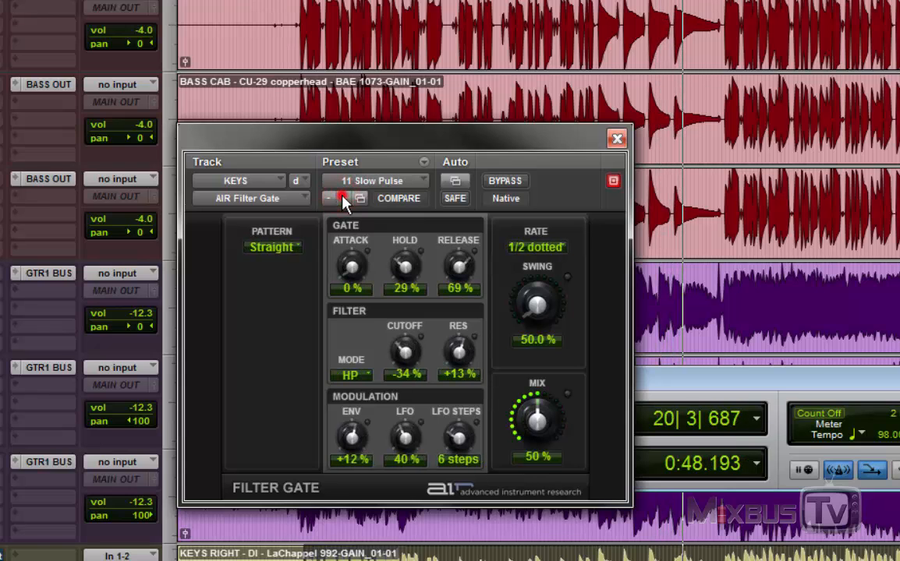
pyautogui.click(341, 200)
pyautogui.click(343, 200)
pyautogui.click(343, 200)
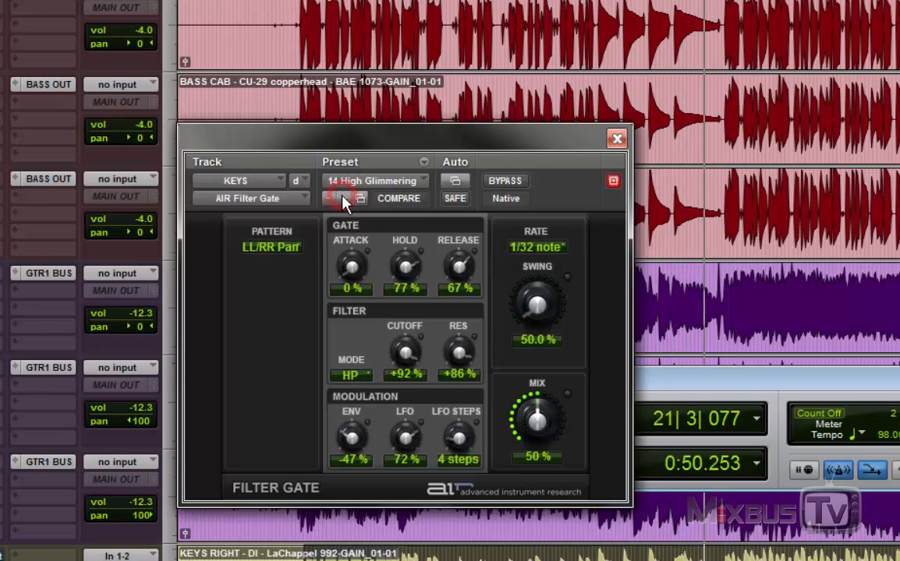
pyautogui.click(343, 200)
pyautogui.click(343, 200)
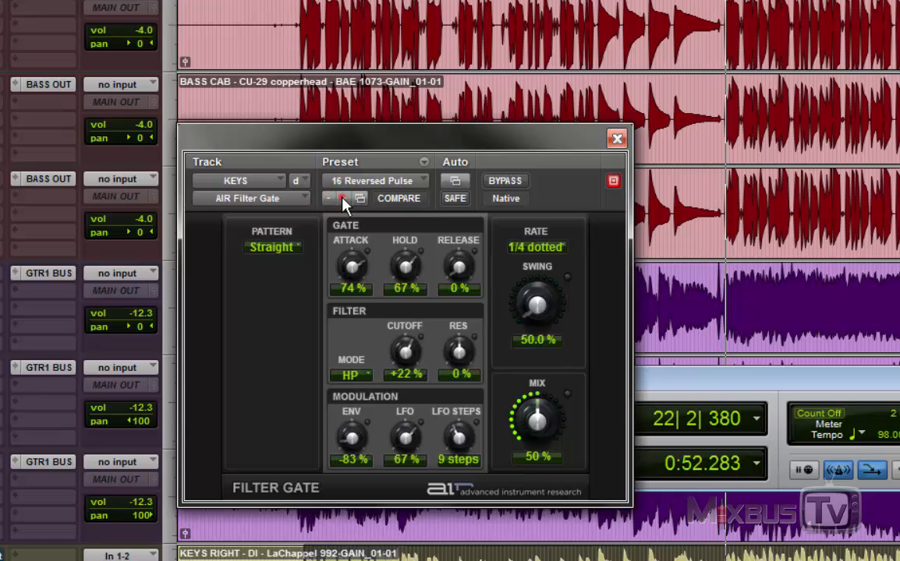
pyautogui.click(343, 200)
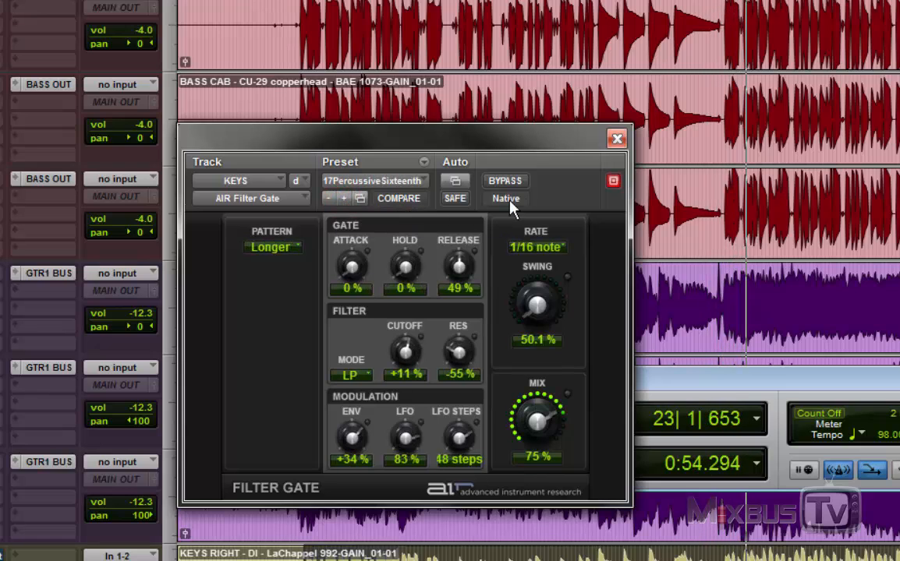
pyautogui.click(343, 201)
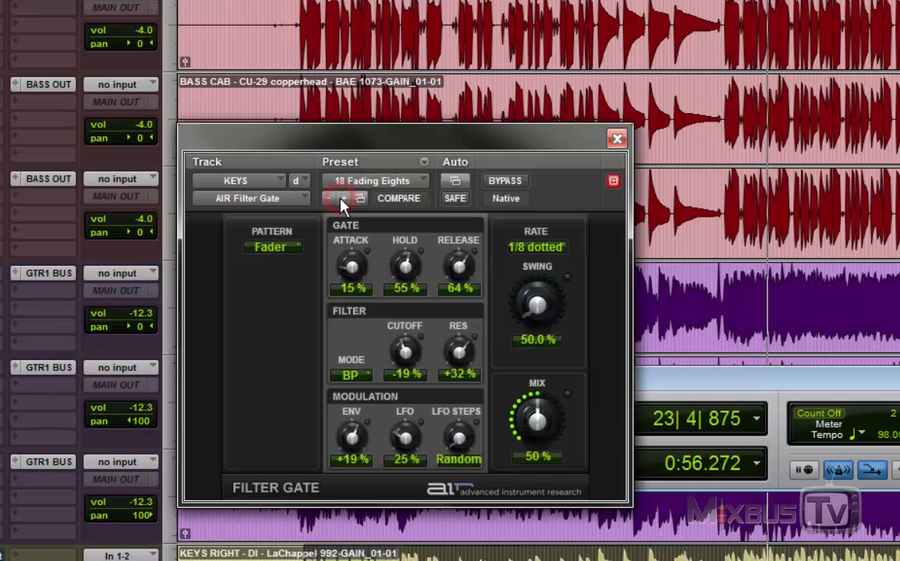
pyautogui.click(343, 200)
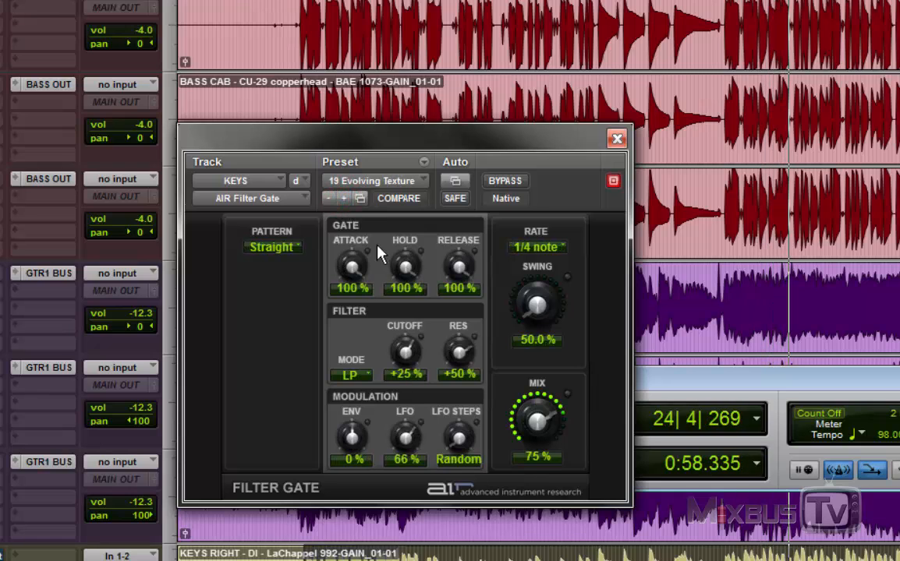
pyautogui.click(552, 174)
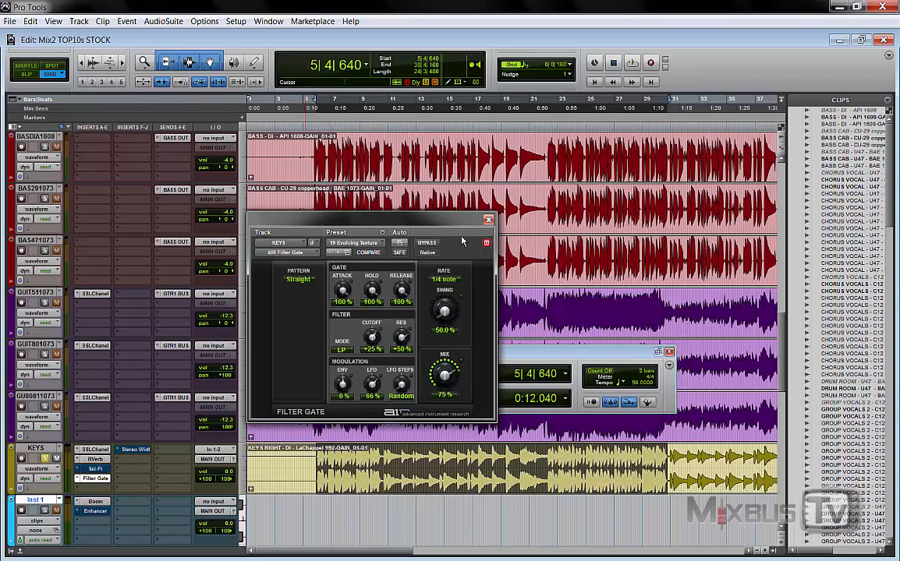
pyautogui.click(487, 219)
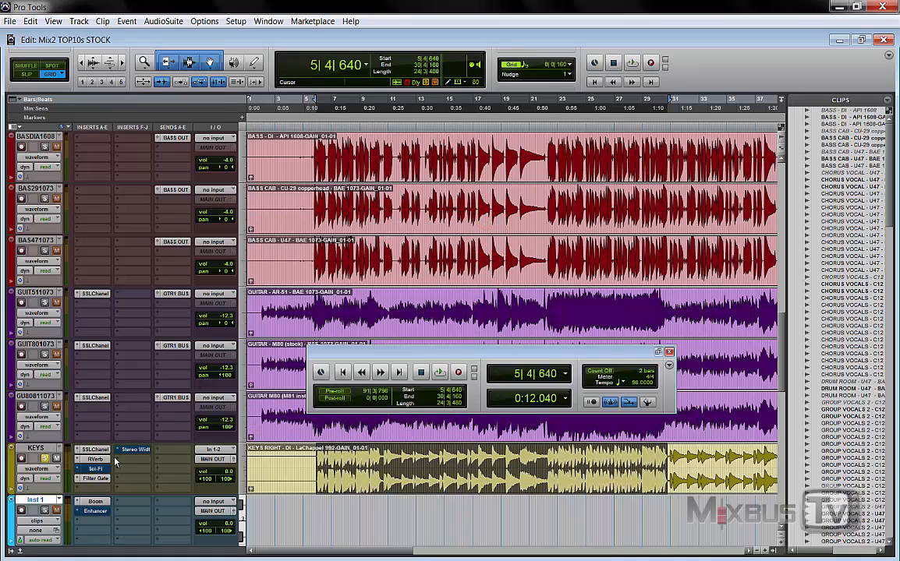
# Step: Open the Stereo Width insert on the KEYS track
pyautogui.rightClick(95, 480)
pyautogui.click(99, 483)
pyautogui.click(135, 450)
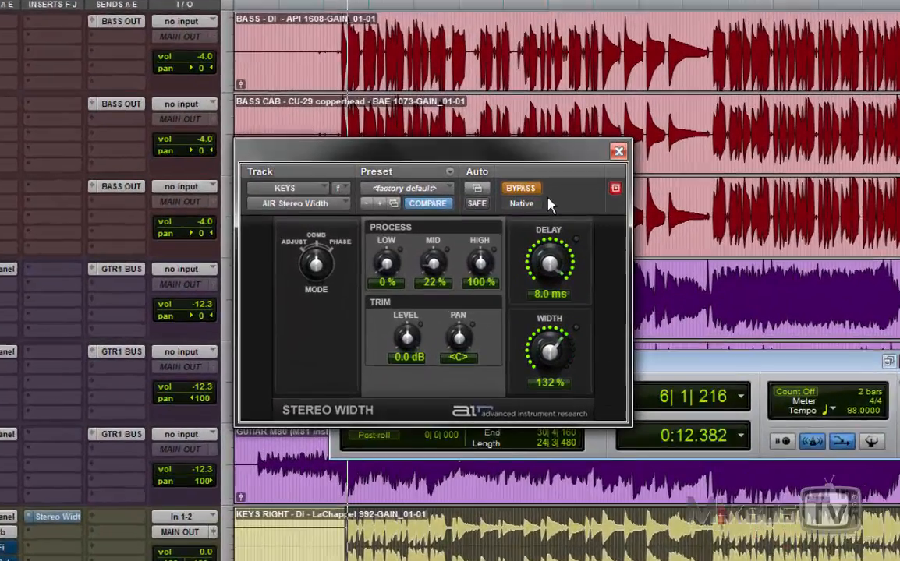
# Step: Take Stereo Width out of bypass, load the 01AdWidthToMonSgnl preset, and compare it with the bypassed signal
pyautogui.click(426, 242)
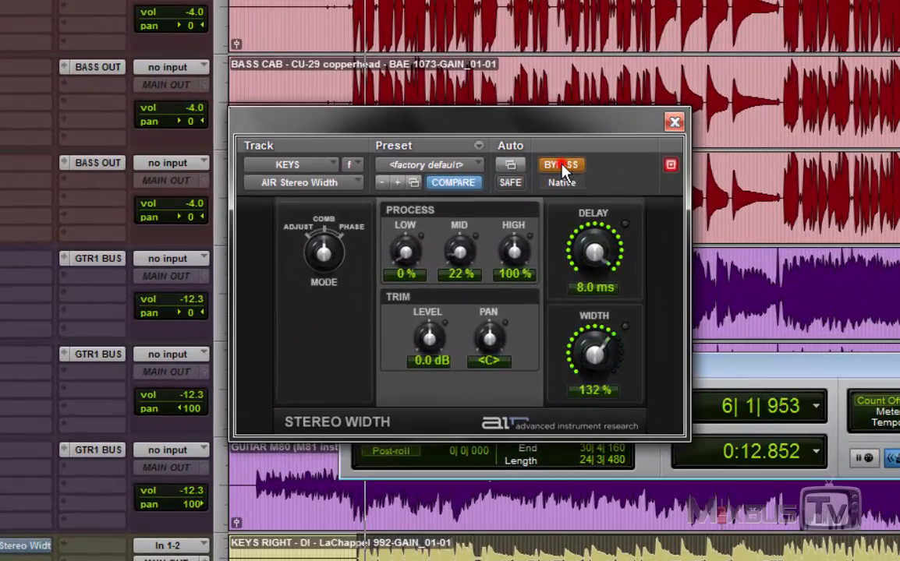
pyautogui.click(379, 182)
pyautogui.click(395, 183)
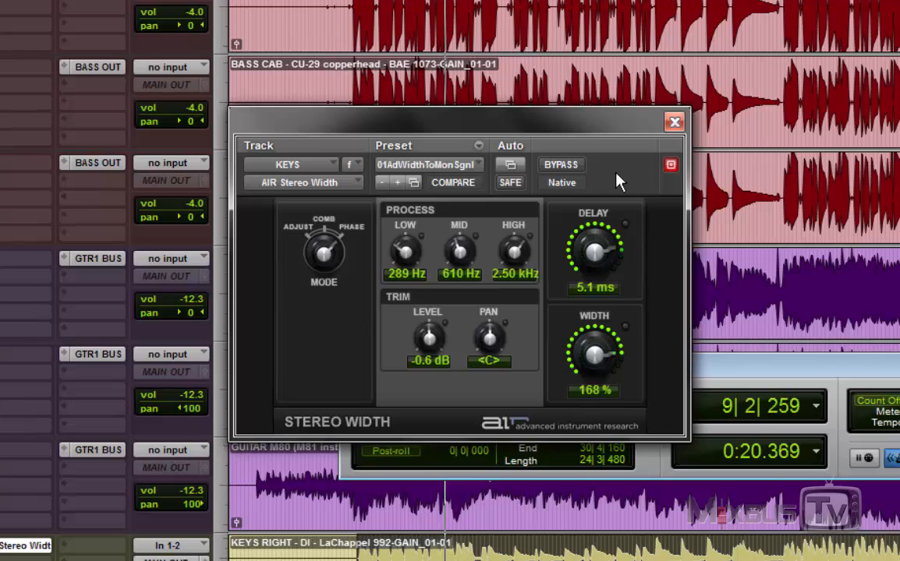
pyautogui.click(566, 166)
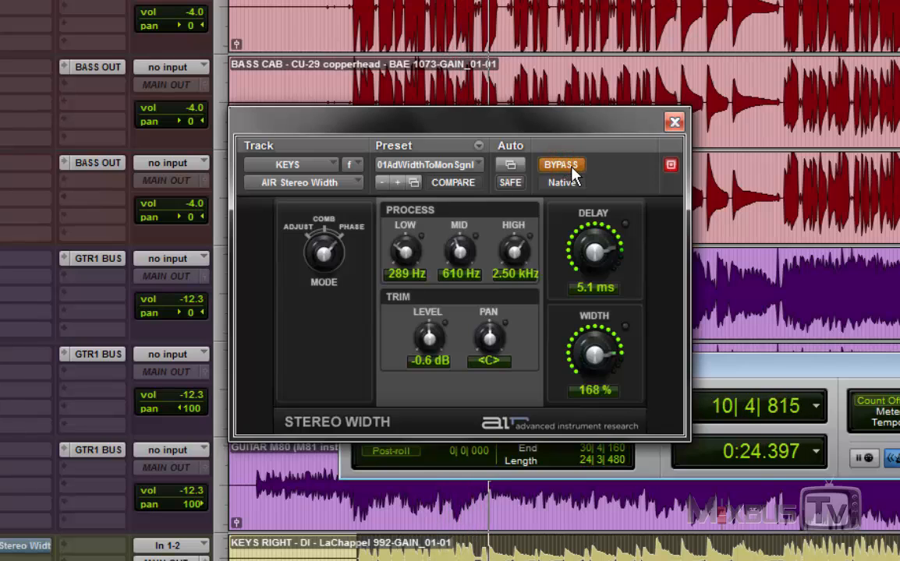
pyautogui.click(572, 164)
# Step: Try a Width of 200% with the mode on Comb, and reset Width and the Low, Mid and High process amounts to 100%
pyautogui.moveTo(595, 357); pyautogui.dragTo(594, 335)
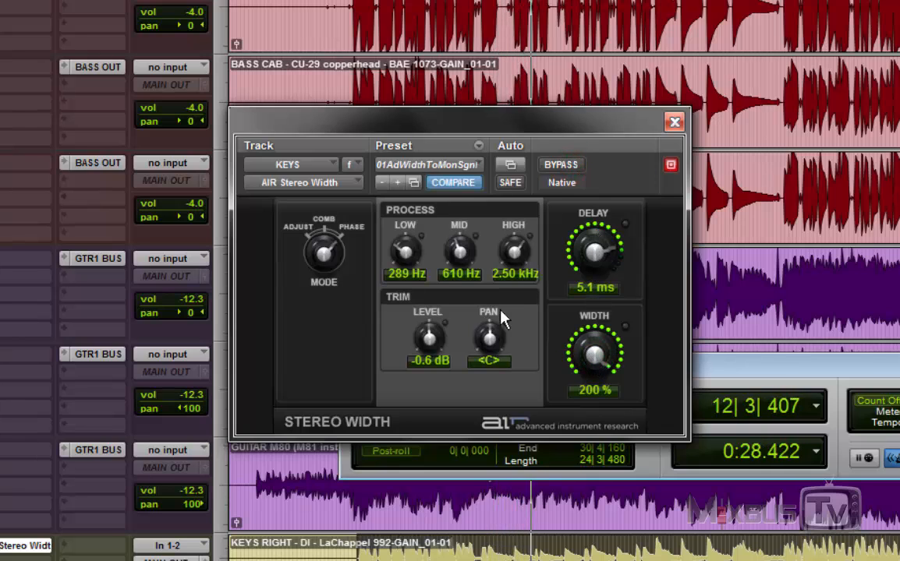
pyautogui.click(325, 226)
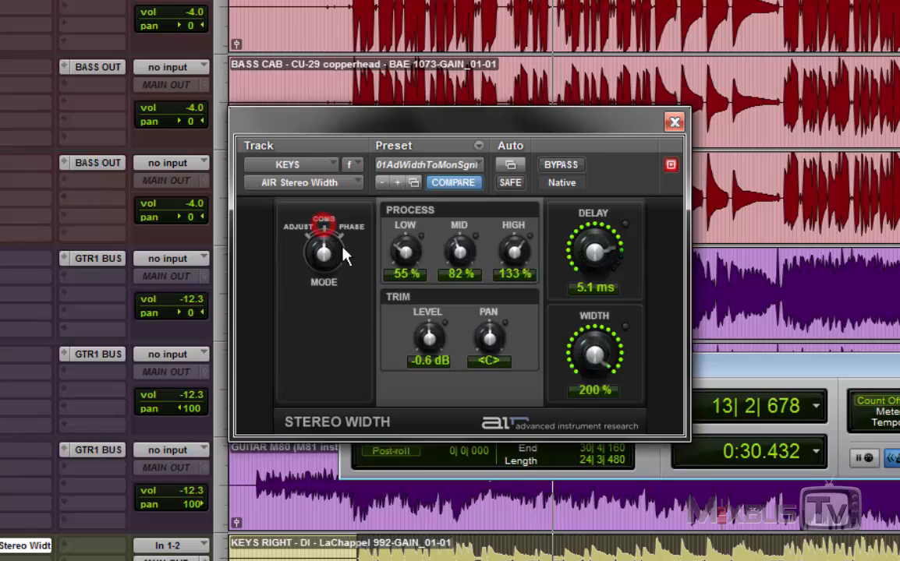
pyautogui.keyDown('alt'); pyautogui.click(592, 357); pyautogui.keyUp('alt')
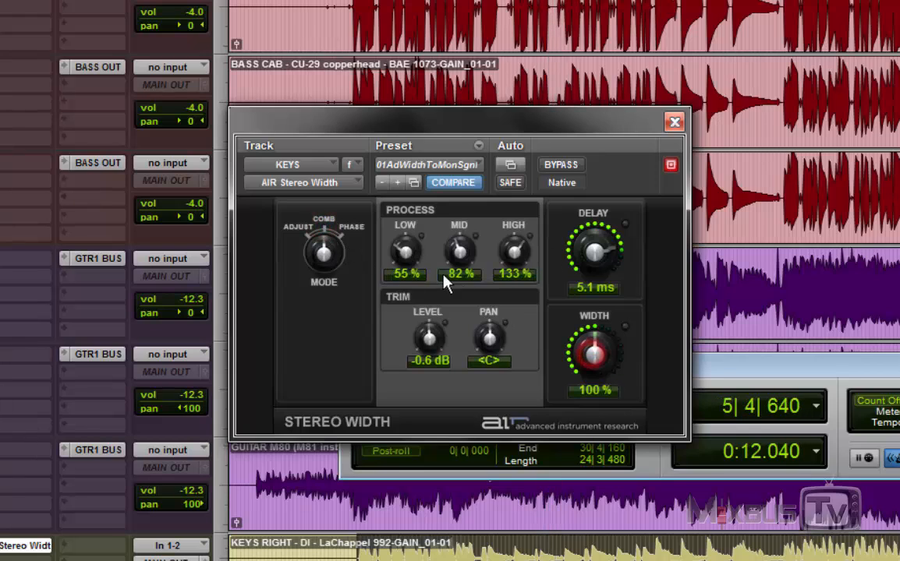
pyautogui.keyDown('alt'); pyautogui.click(404, 251); pyautogui.keyUp('alt')
pyautogui.keyDown('alt'); pyautogui.click(459, 251); pyautogui.keyUp('alt')
pyautogui.keyDown('alt'); pyautogui.click(509, 251); pyautogui.keyUp('alt')
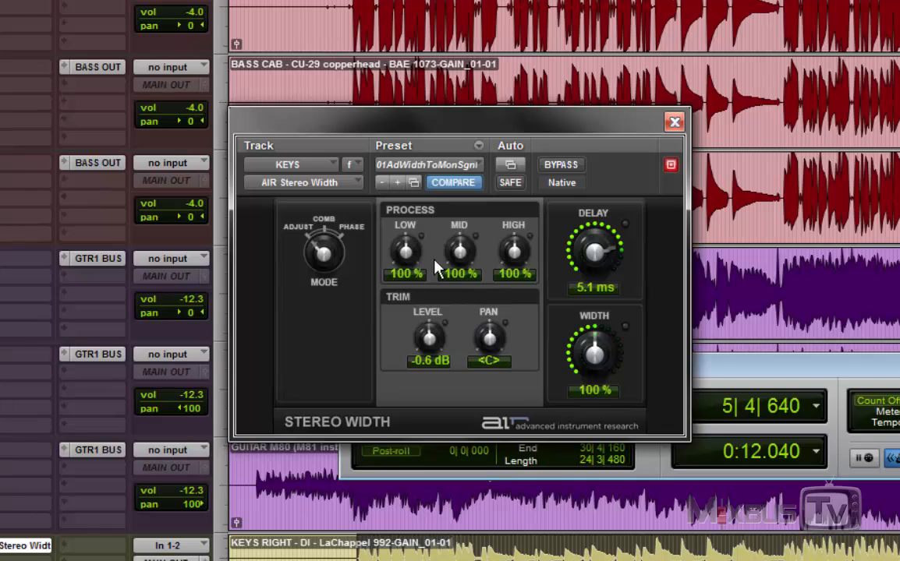
# Step: Play the track with Stereo Width's process amounts set to Low 0%, Mid 40% and High 200%
pyautogui.moveTo(421, 425); pyautogui.dragTo(407, 360)
pyautogui.press('space')
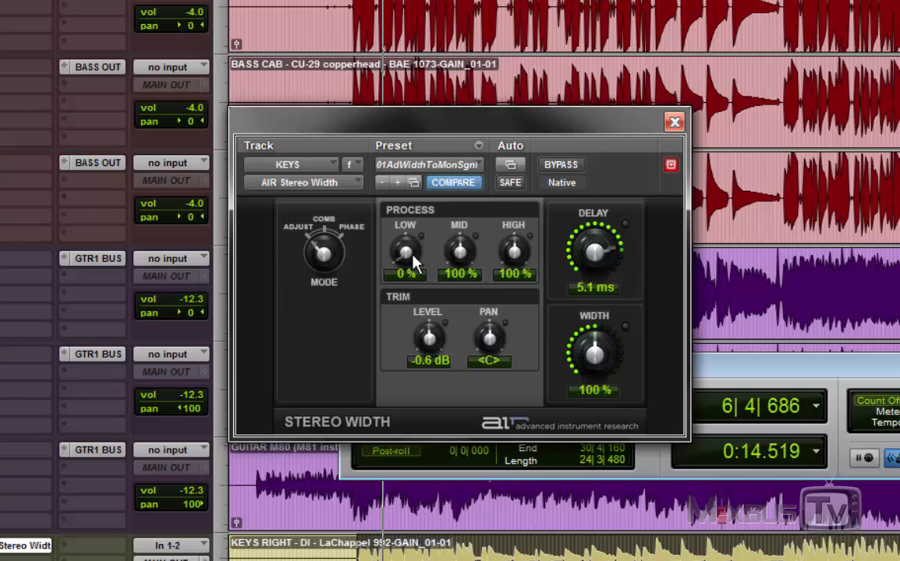
pyautogui.moveTo(417, 262); pyautogui.dragTo(421, 328)
pyautogui.moveTo(460, 251); pyautogui.dragTo(459, 320)
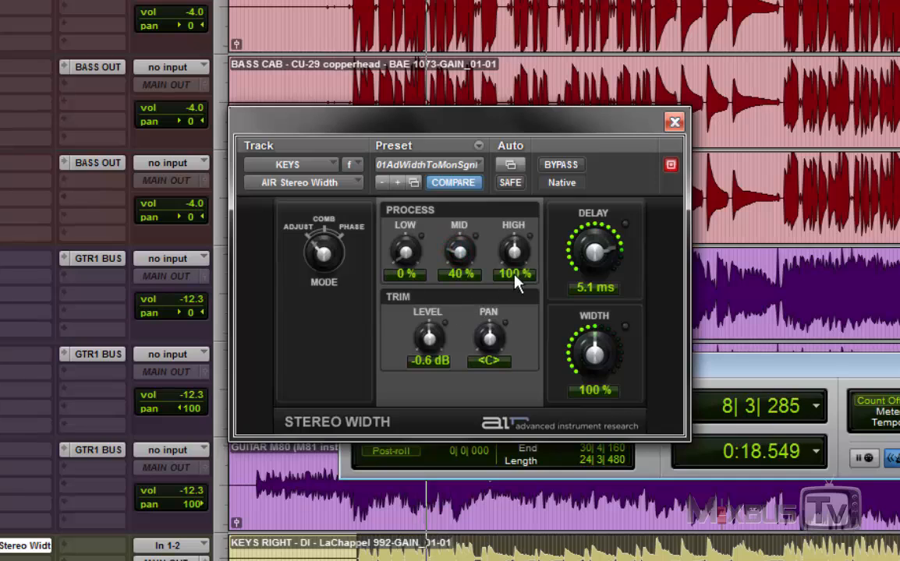
pyautogui.moveTo(514, 252); pyautogui.dragTo(527, 105)
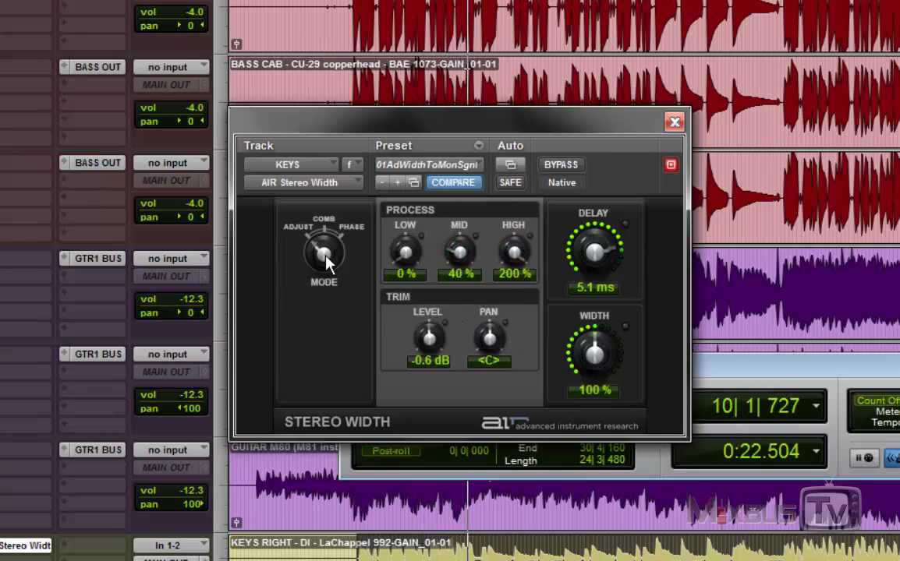
# Step: Switch the Stereo Width mode to Comb, with the Mid amount at 49% and the Width at 35%
pyautogui.moveTo(323, 257); pyautogui.dragTo(321, 230)
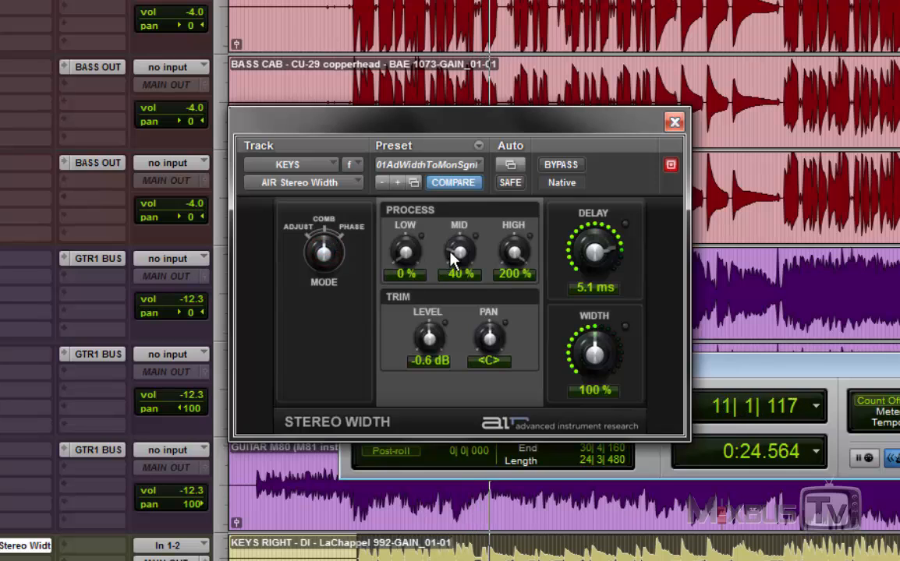
pyautogui.moveTo(460, 256)
pyautogui.mouseDown()
pyautogui.moveTo(457, 245)
pyautogui.moveTo(464, 257)
pyautogui.mouseUp()
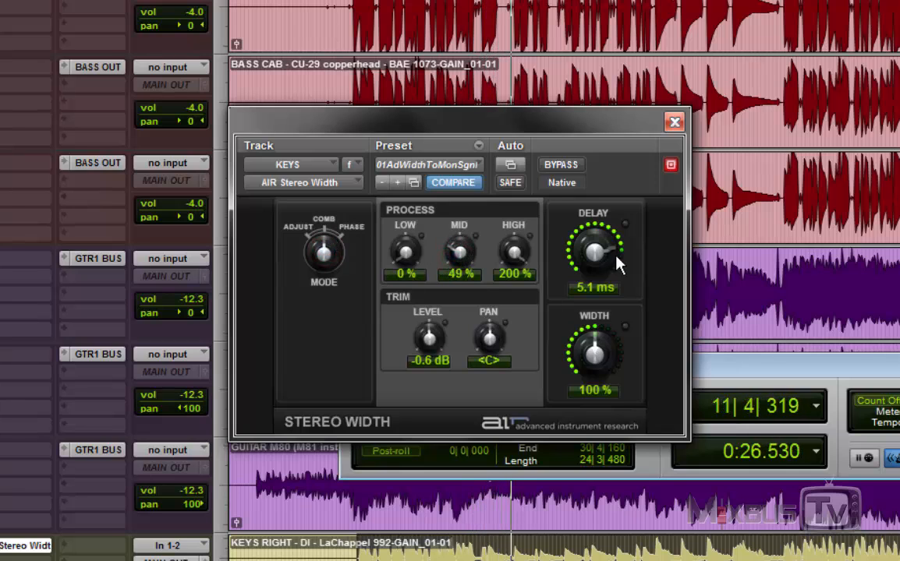
pyautogui.moveTo(595, 355); pyautogui.dragTo(580, 442)
# Step: Reset the Mid and High process amounts to 100%, raise Low to 105%, and stop playback
pyautogui.keyDown('alt'); pyautogui.click(470, 251); pyautogui.keyUp('alt')
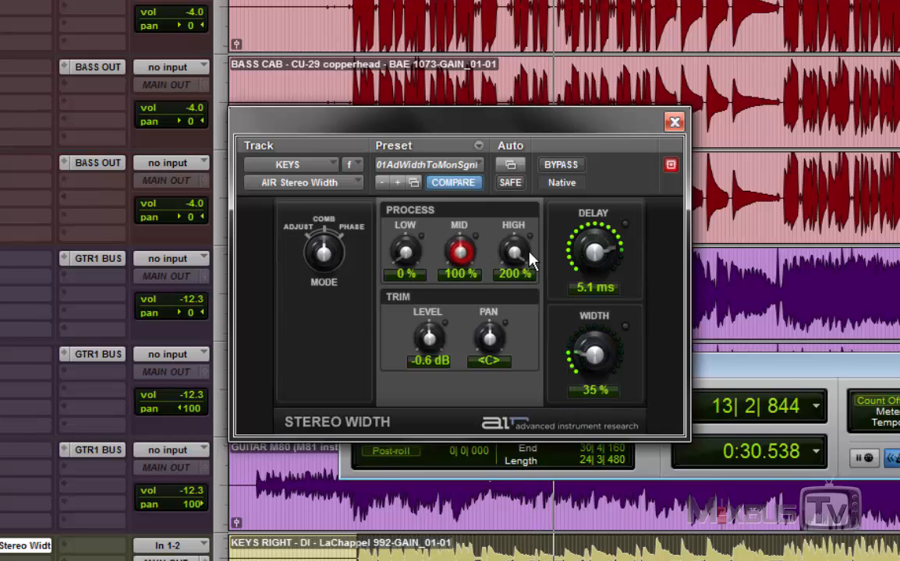
pyautogui.keyDown('alt'); pyautogui.click(523, 252); pyautogui.keyUp('alt')
pyautogui.moveTo(408, 238); pyautogui.dragTo(387, 278)
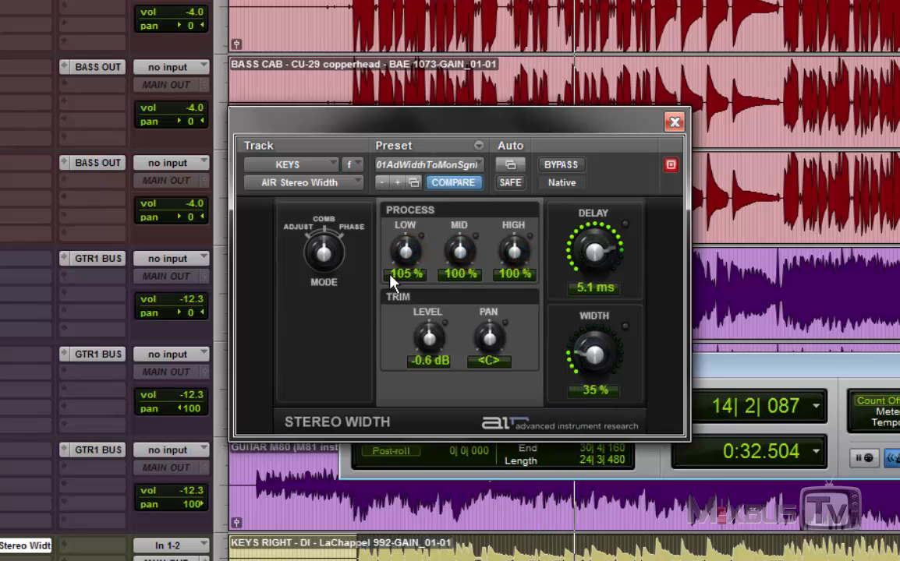
pyautogui.press('space')
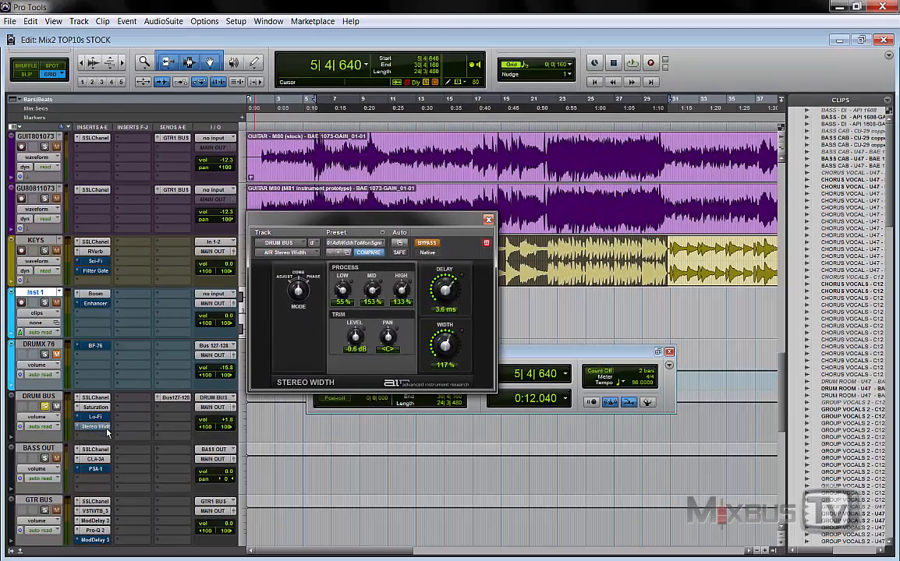
# Step: Unsolo the DRUM BUS, and open the Enhancer insert on Inst 1 to look up its category in the multichannel plug-in list
pyautogui.click(44, 407)
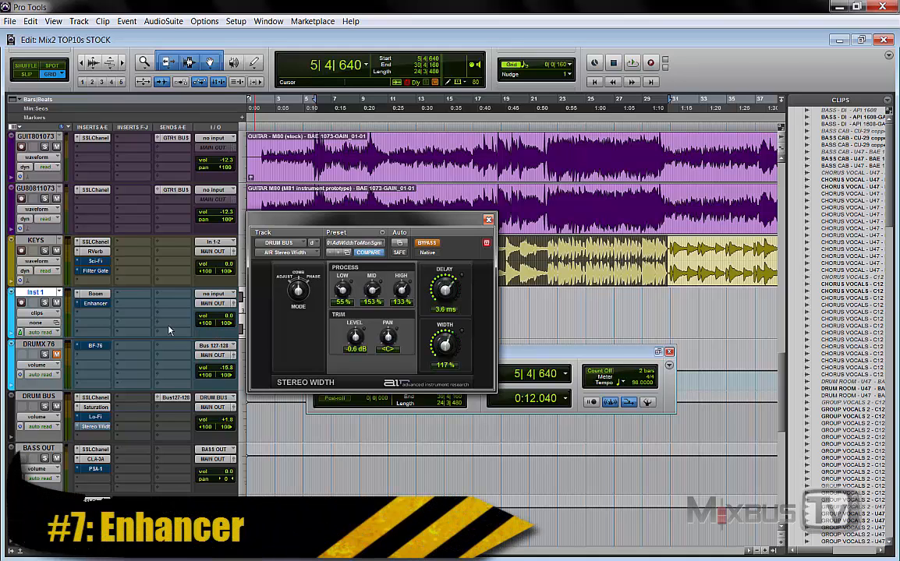
pyautogui.click(94, 305)
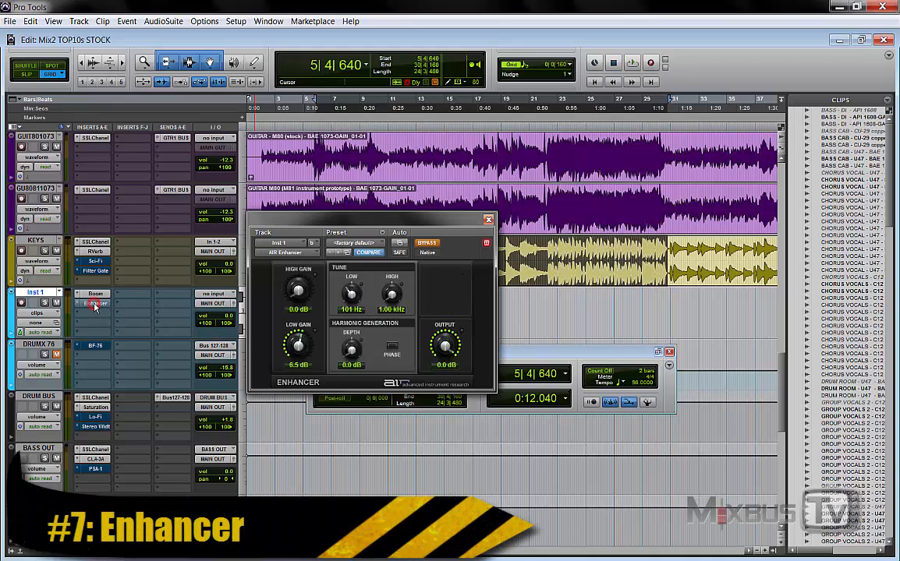
pyautogui.click(285, 252)
pyautogui.moveTo(312, 303)
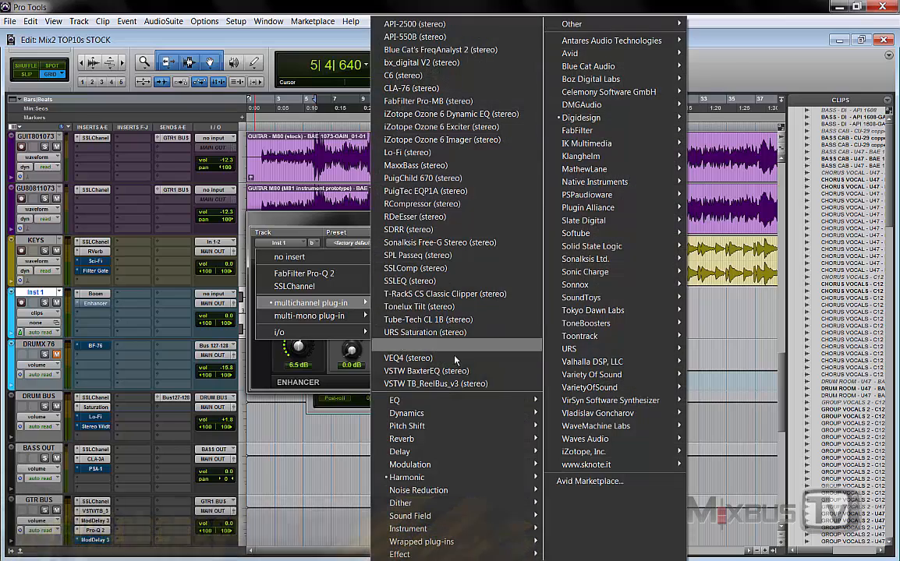
pyautogui.click(320, 220)
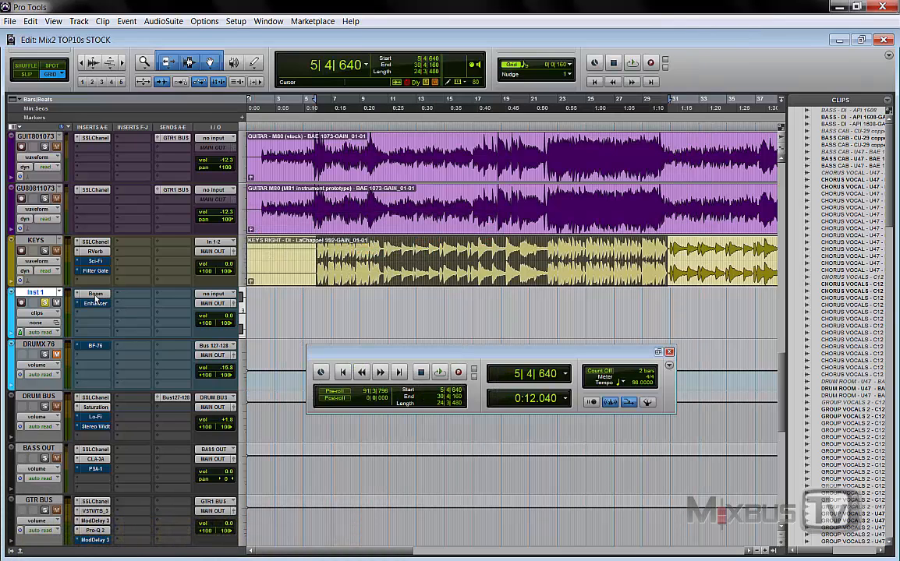
# Step: Open the Boom and Enhancer inserts on the Inst 1 track and arrange both plug-in windows so their controls are accessible
pyautogui.click(96, 295)
pyautogui.moveTo(235, 15); pyautogui.dragTo(435, 190)
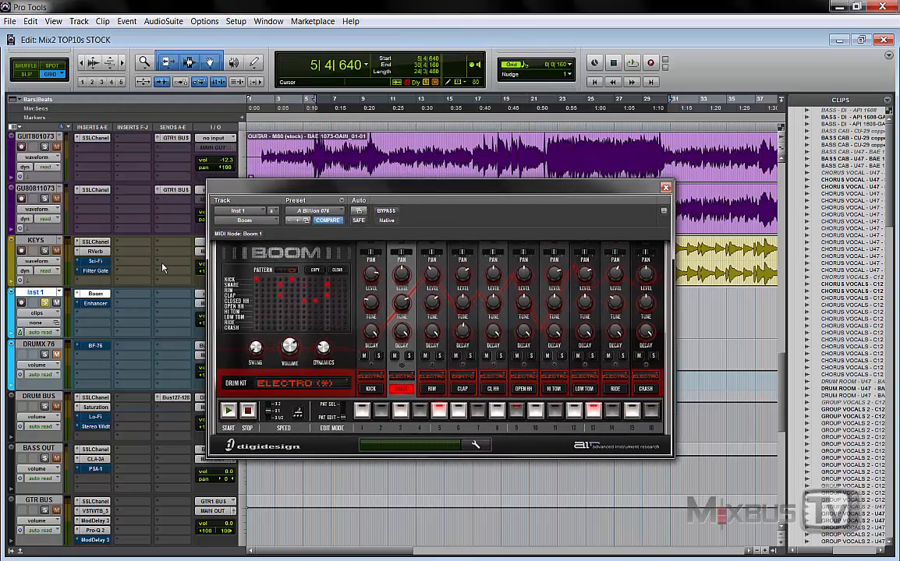
pyautogui.click(93, 304)
pyautogui.moveTo(156, 17); pyautogui.dragTo(231, 62)
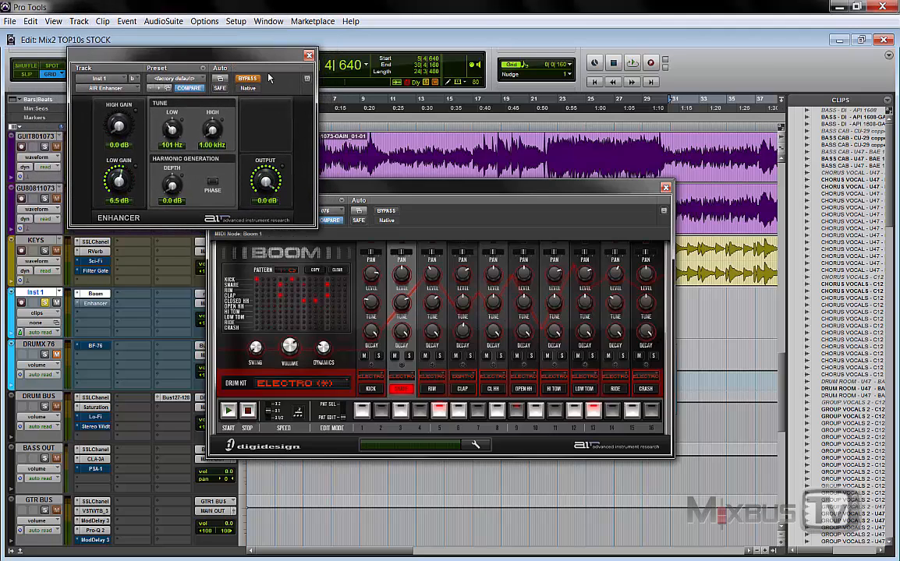
# Step: Reset the Enhancer's Low tune to 160 Hz and High tune to 3.16 kHz, and take it out of bypass
pyautogui.keyDown('alt'); pyautogui.click(173, 129); pyautogui.keyUp('alt')
pyautogui.keyDown('alt'); pyautogui.click(213, 130); pyautogui.keyUp('alt')
pyautogui.click(246, 79)
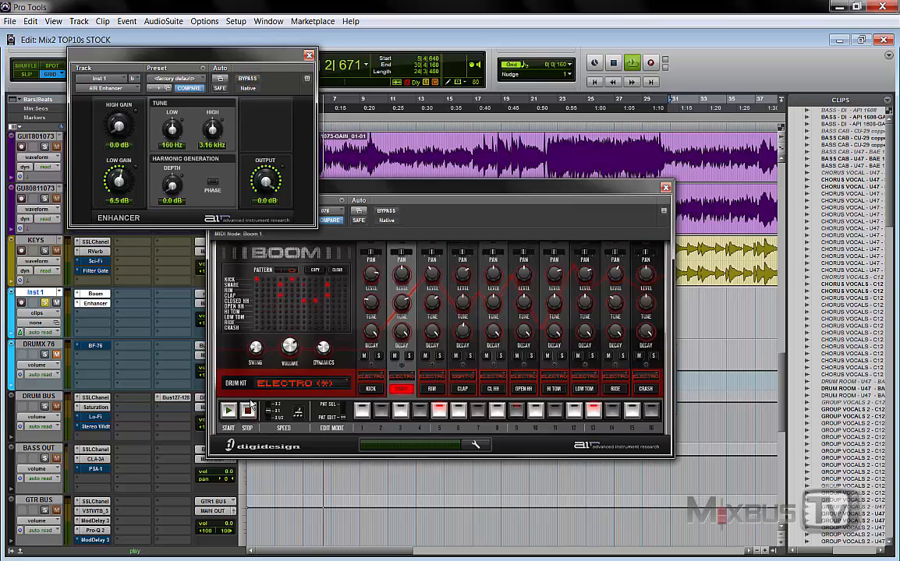
# Step: Start the Boom drum pattern and lower the Enhancer's Low Gain to 0.0 dB
pyautogui.click(230, 411)
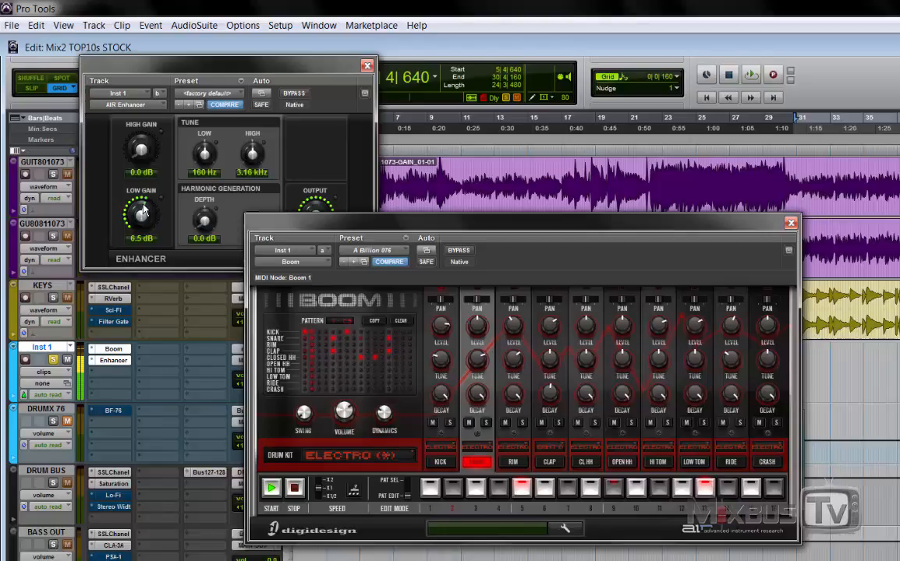
pyautogui.moveTo(114, 170); pyautogui.dragTo(123, 210)
pyautogui.moveTo(219, 381); pyautogui.dragTo(235, 450)
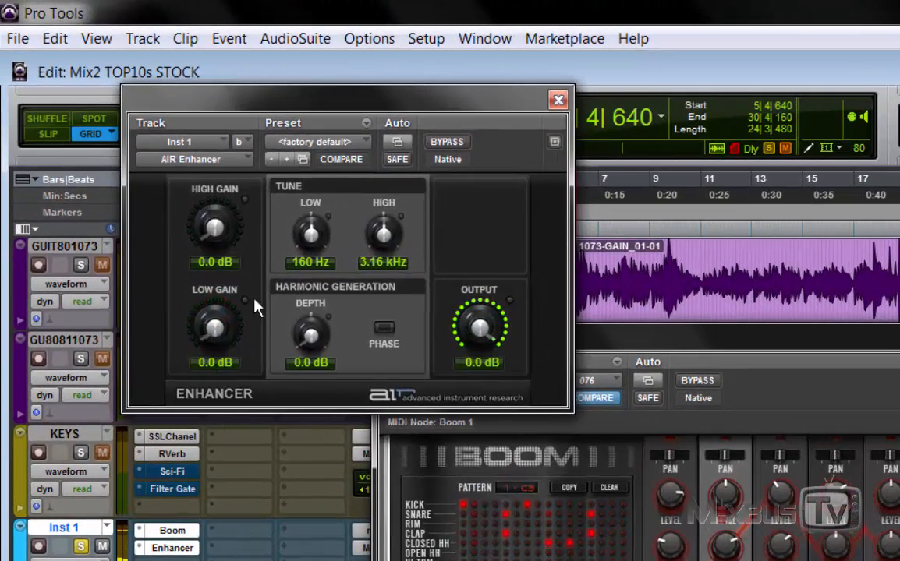
# Step: Audition the Enhancer's low band at 84.6 Hz with 5.9 dB gain, and lower it to 40.0 Hz with 0.0 dB gain
pyautogui.moveTo(319, 246); pyautogui.dragTo(317, 285)
pyautogui.moveTo(211, 338); pyautogui.dragTo(216, 246)
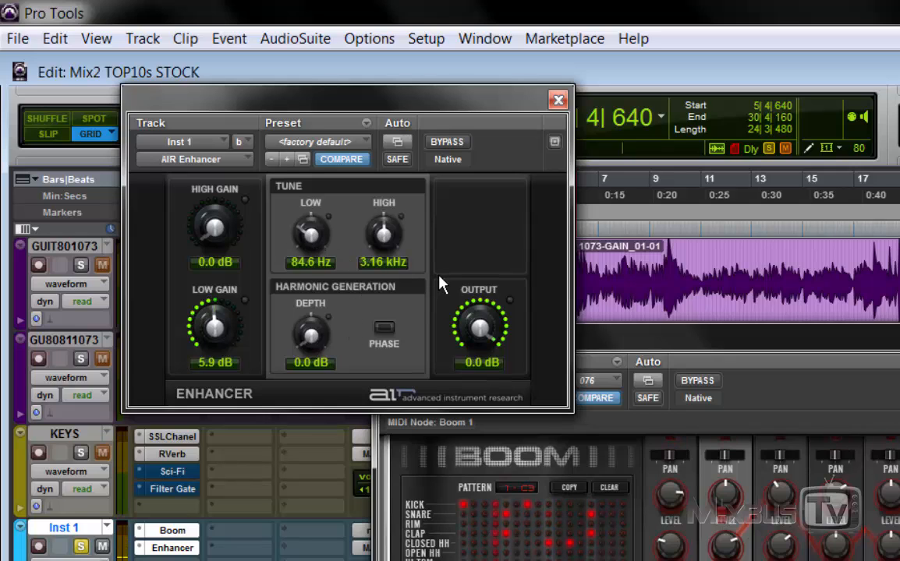
pyautogui.moveTo(212, 321); pyautogui.dragTo(222, 444)
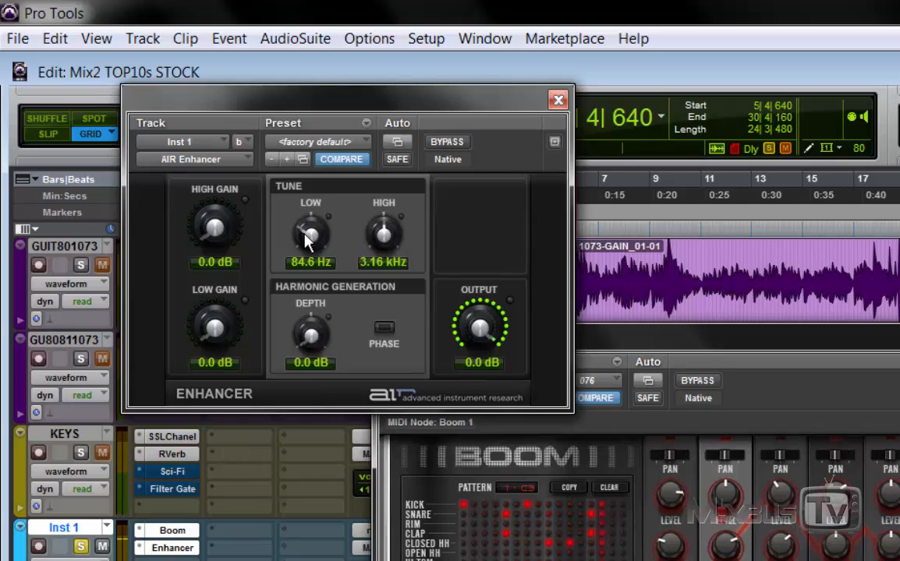
pyautogui.moveTo(298, 254); pyautogui.dragTo(275, 278)
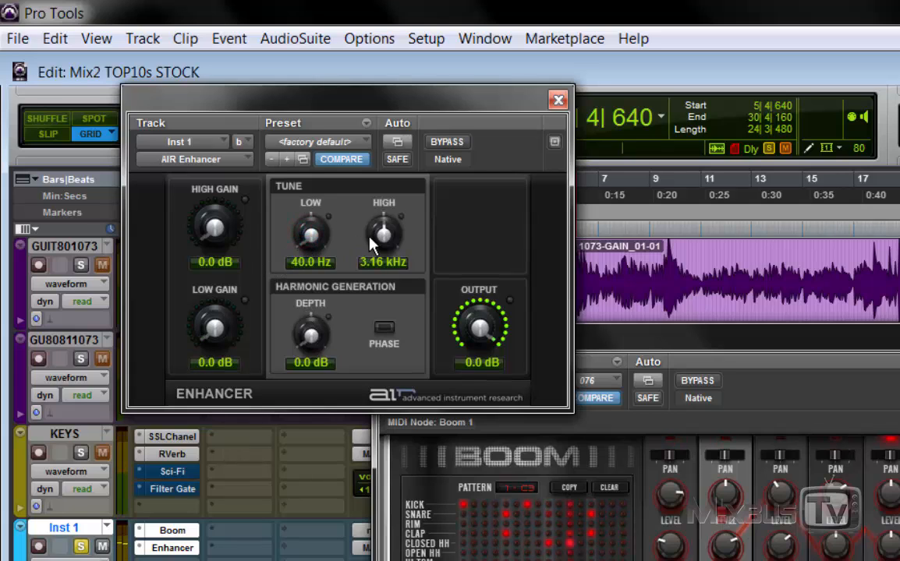
# Step: Audition 7.0 dB of High Gain at 10.0 kHz, set the High tune to 5.50 kHz, and return High Gain to 0.0 dB
pyautogui.moveTo(384, 233); pyautogui.dragTo(381, 139)
pyautogui.moveTo(194, 206); pyautogui.dragTo(232, 116)
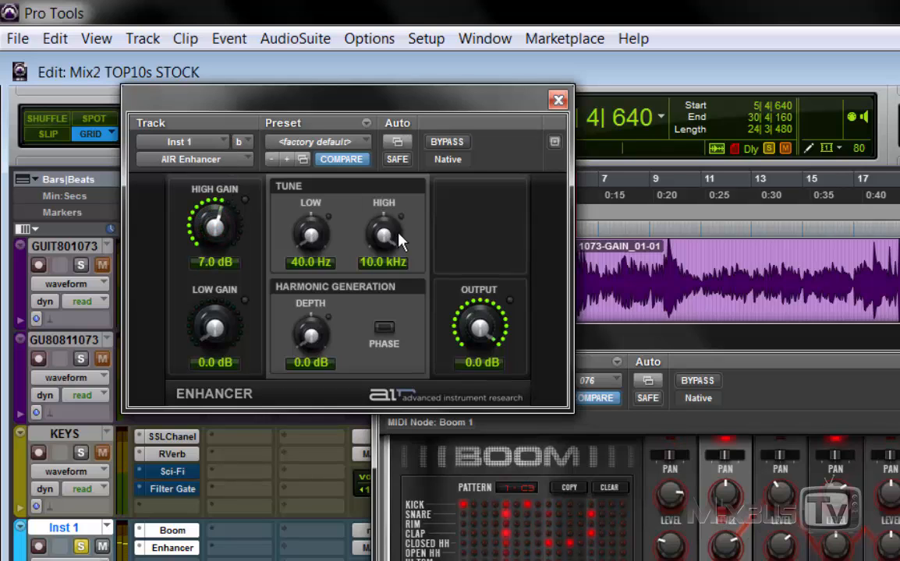
pyautogui.moveTo(382, 230); pyautogui.dragTo(382, 295)
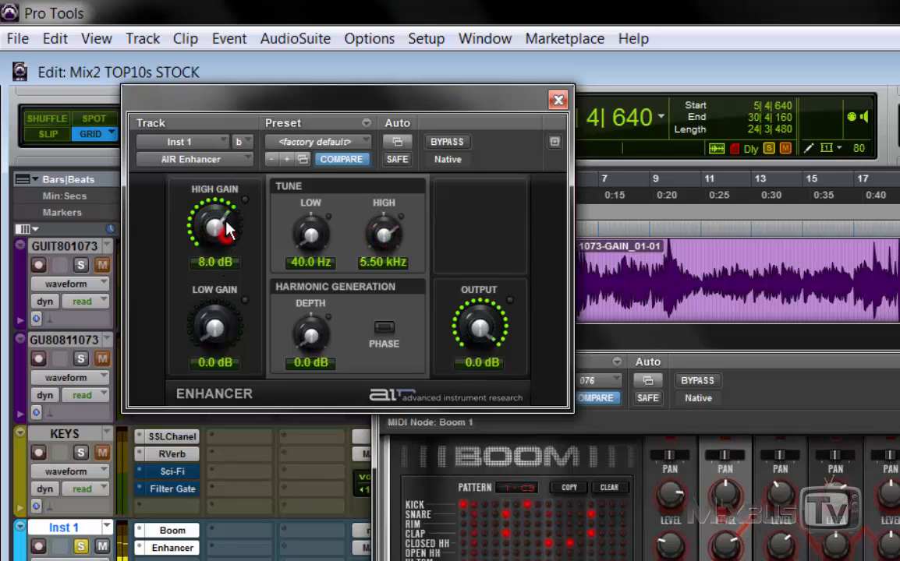
pyautogui.moveTo(226, 228); pyautogui.dragTo(226, 237)
pyautogui.keyDown('alt'); pyautogui.click(223, 234); pyautogui.keyUp('alt')
# Step: Raise the Enhancer's Low Gain to 3.0 dB and its Low tune to 66.8 Hz
pyautogui.moveTo(214, 328); pyautogui.dragTo(215, 308)
pyautogui.moveTo(310, 235); pyautogui.dragTo(312, 204)
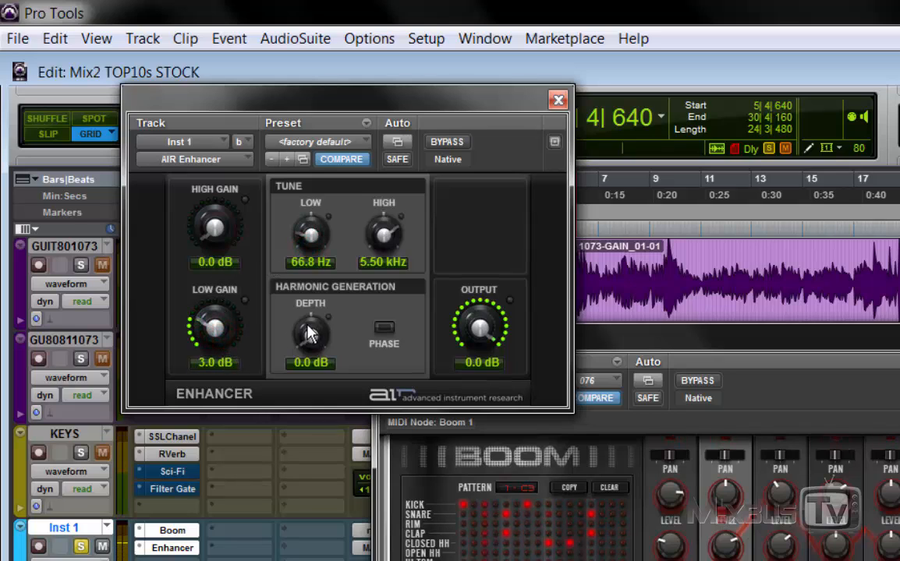
# Step: Try the harmonic generation Depth at 5.3 dB with Phase turned on, and return the Depth to 0.0 dB
pyautogui.moveTo(309, 343); pyautogui.dragTo(282, 232)
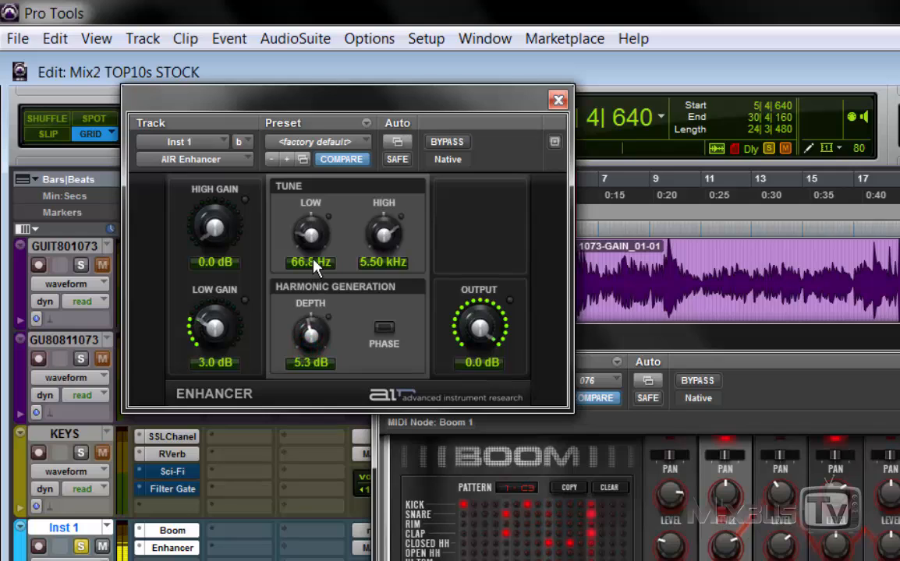
pyautogui.click(381, 333)
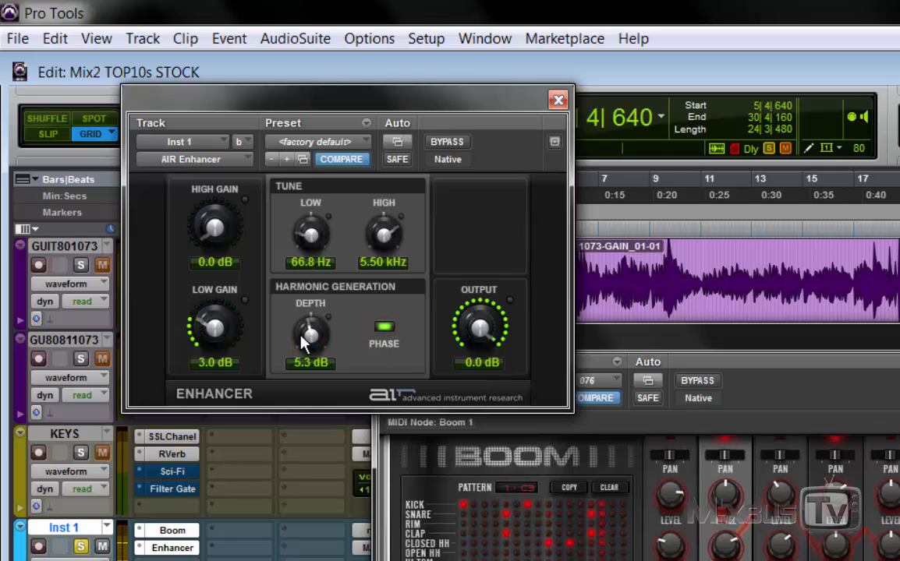
pyautogui.moveTo(316, 337); pyautogui.dragTo(324, 427)
# Step: Set the Enhancer's Low tune to 95.8 Hz and Low Gain to 6.1 dB, and close the Enhancer and Boom windows
pyautogui.moveTo(310, 234); pyautogui.dragTo(321, 217)
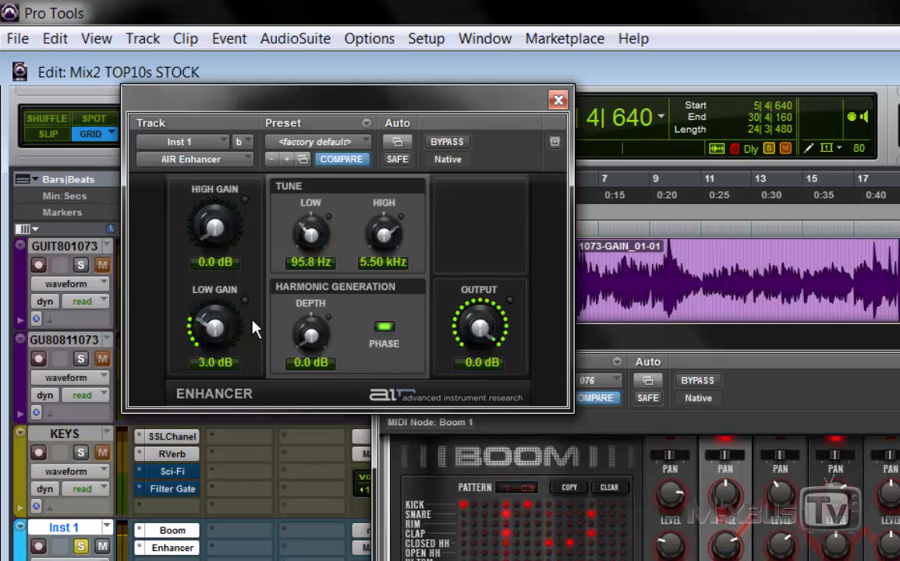
pyautogui.moveTo(214, 328); pyautogui.dragTo(222, 287)
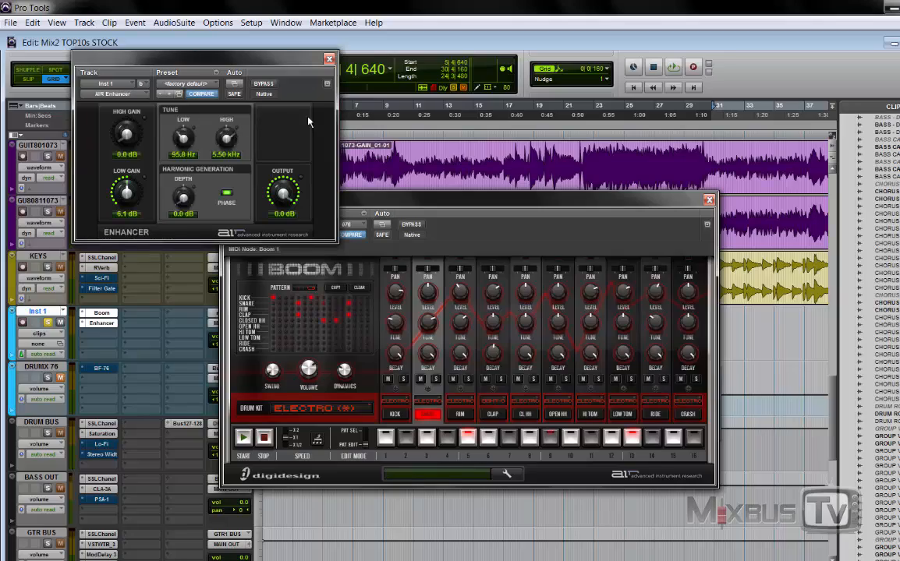
pyautogui.click(329, 58)
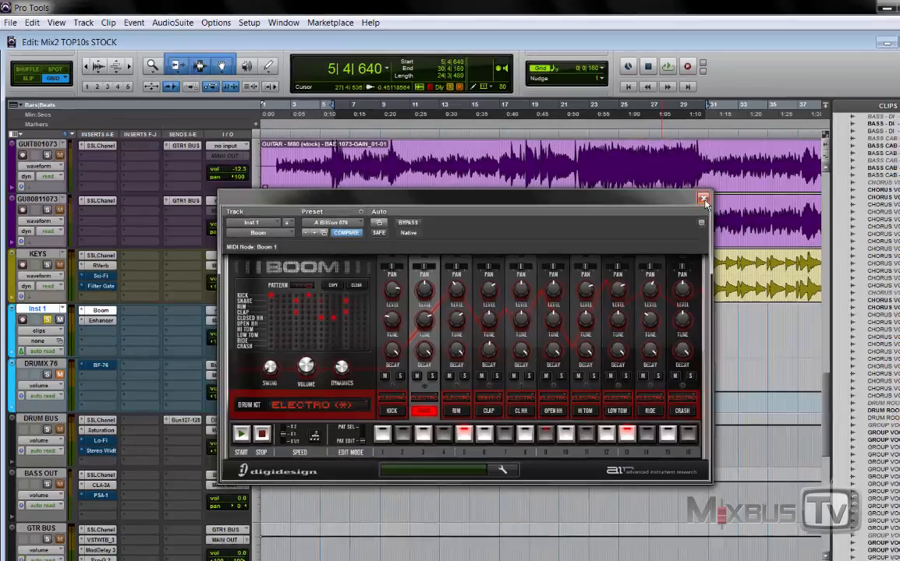
pyautogui.click(703, 199)
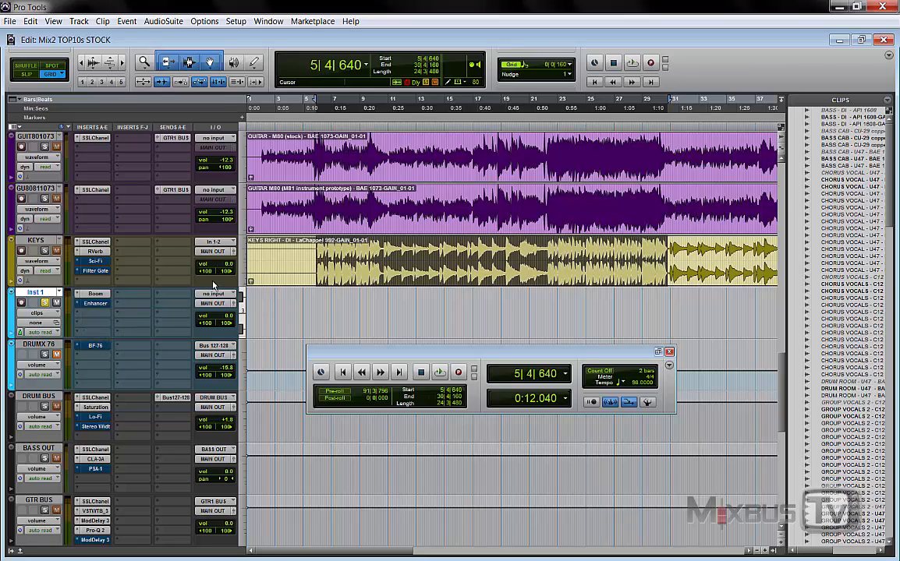
# Step: Open the BF-76 on DRUMX 76, play the track soloed and unmuted, and take the compressor out of bypass
pyautogui.click(98, 350)
pyautogui.moveTo(366, 224); pyautogui.dragTo(354, 194)
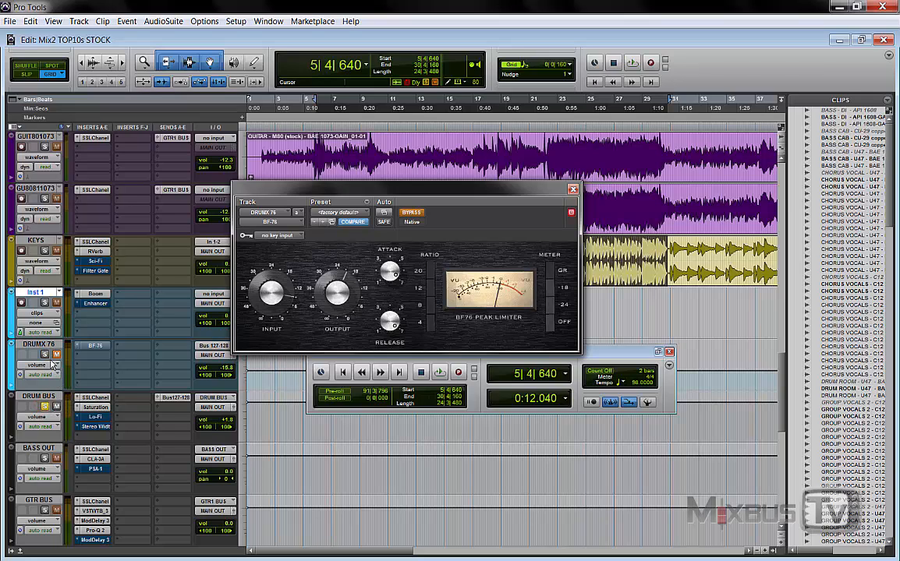
pyautogui.press('space')
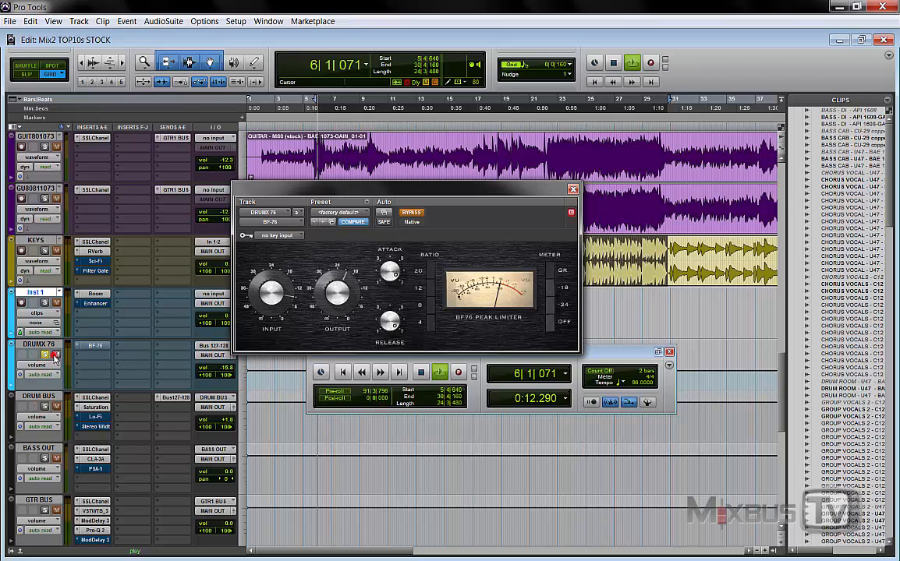
pyautogui.rightClick(90, 347)
pyautogui.click(112, 350)
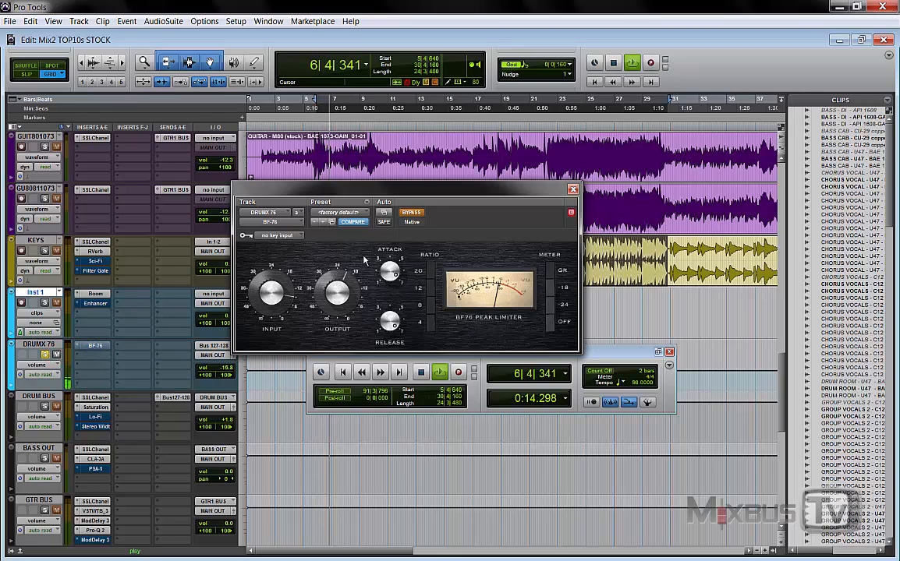
pyautogui.click(411, 212)
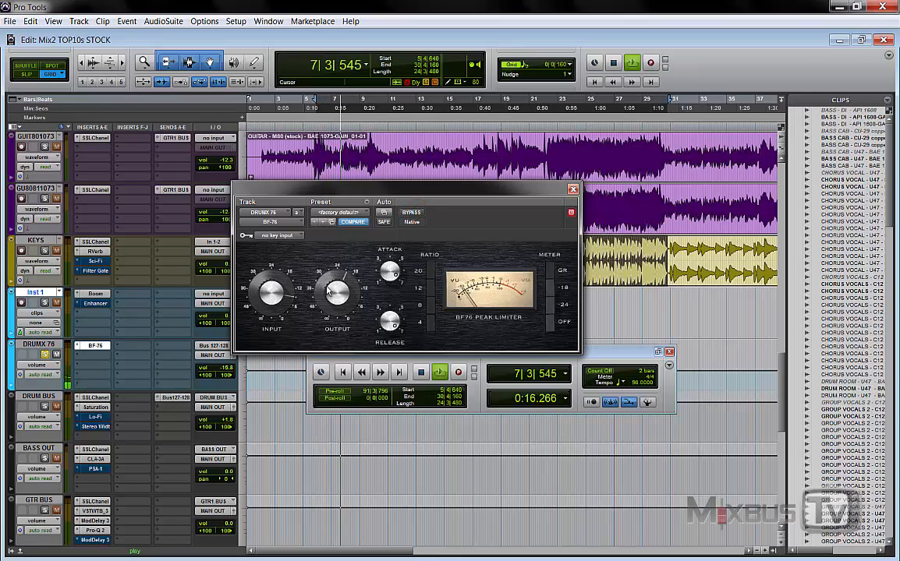
# Step: Raise the DRUMX 76 volume to -6.3 dB, and try the BF-76 ratio at 20 before setting it to 4
pyautogui.moveTo(225, 365); pyautogui.dragTo(231, 353)
pyautogui.click(433, 272)
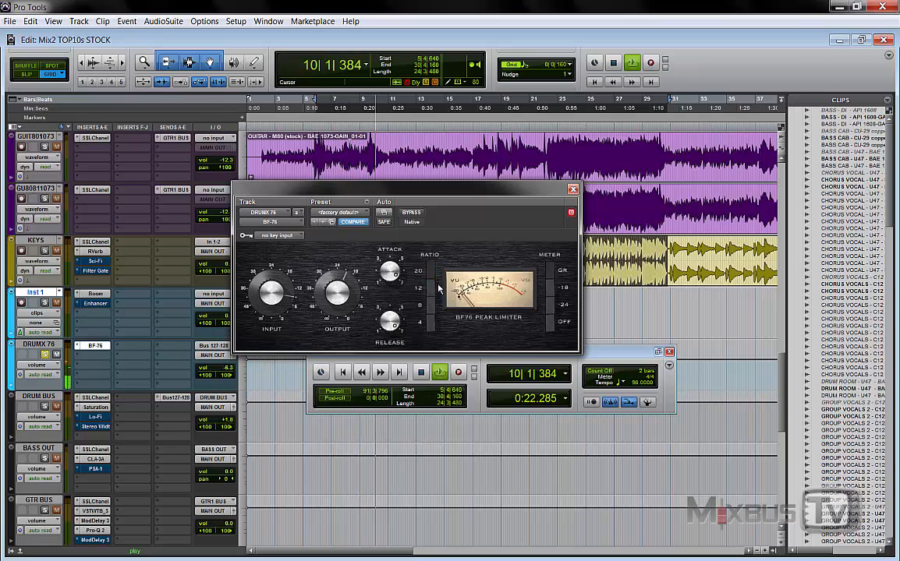
pyautogui.click(431, 322)
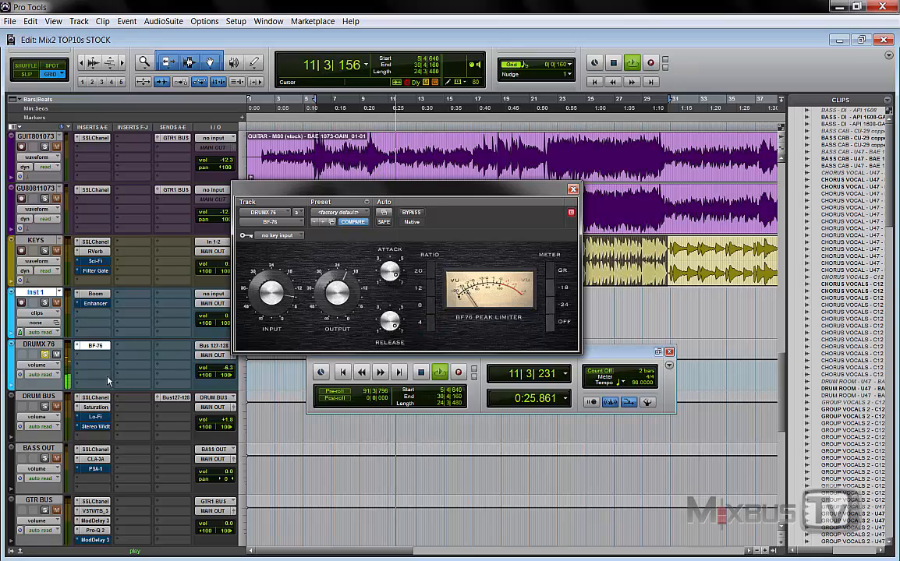
# Step: Move the solo from DRUMX 76 to DRUM BUS and set the DRUMX 76 output fader to -8.0 dB
pyautogui.click(44, 406)
pyautogui.click(44, 355)
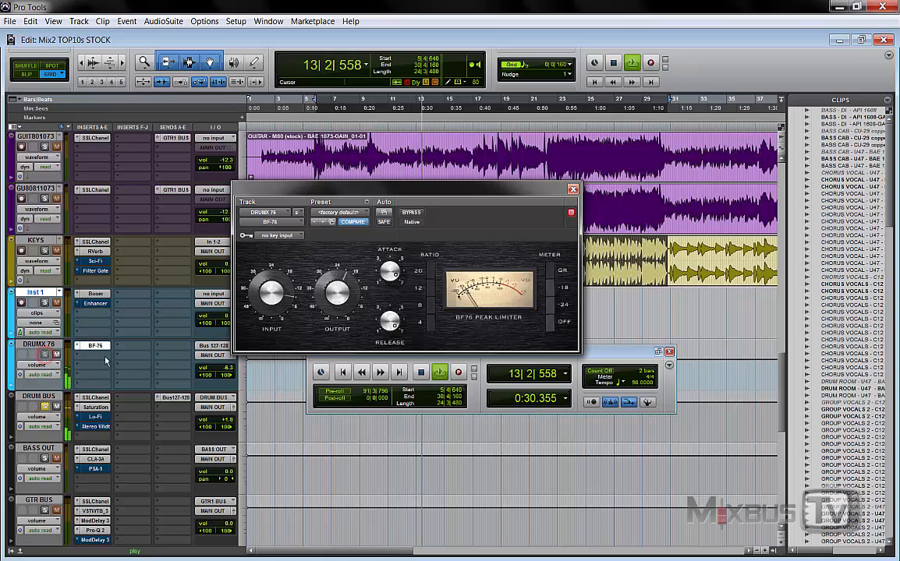
pyautogui.click(229, 368)
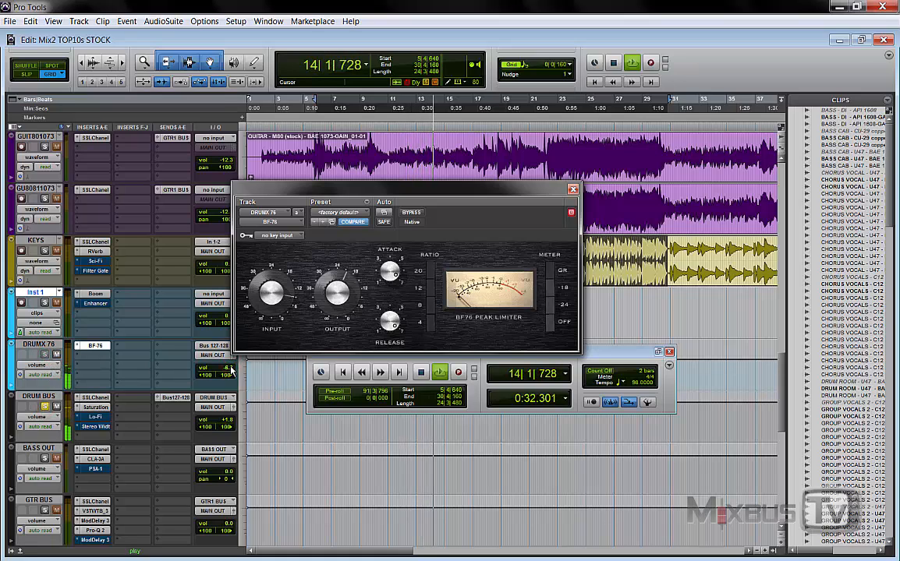
pyautogui.click(236, 358)
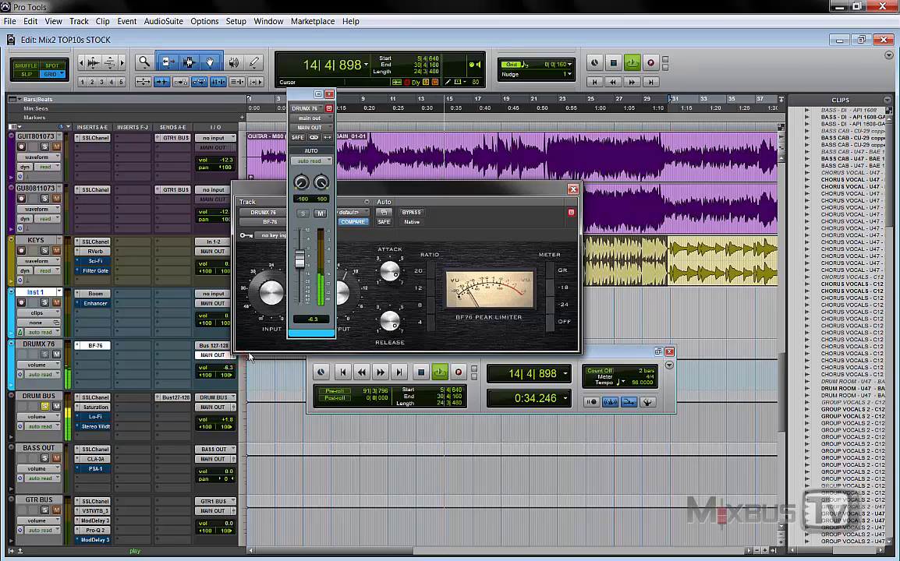
pyautogui.moveTo(300, 304); pyautogui.dragTo(305, 270)
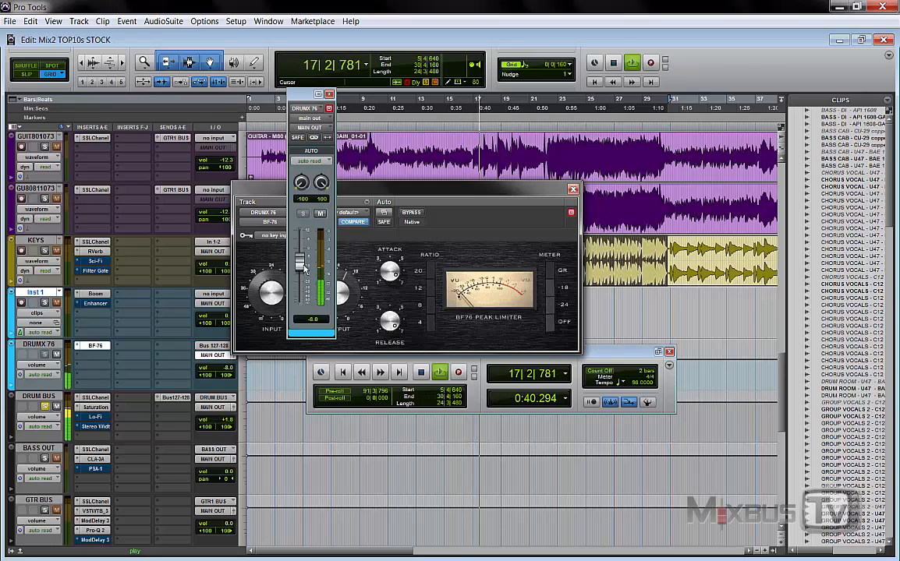
# Step: Stop playback and close the DRUMX 76 fader and BF-76 windows
pyautogui.press('space')
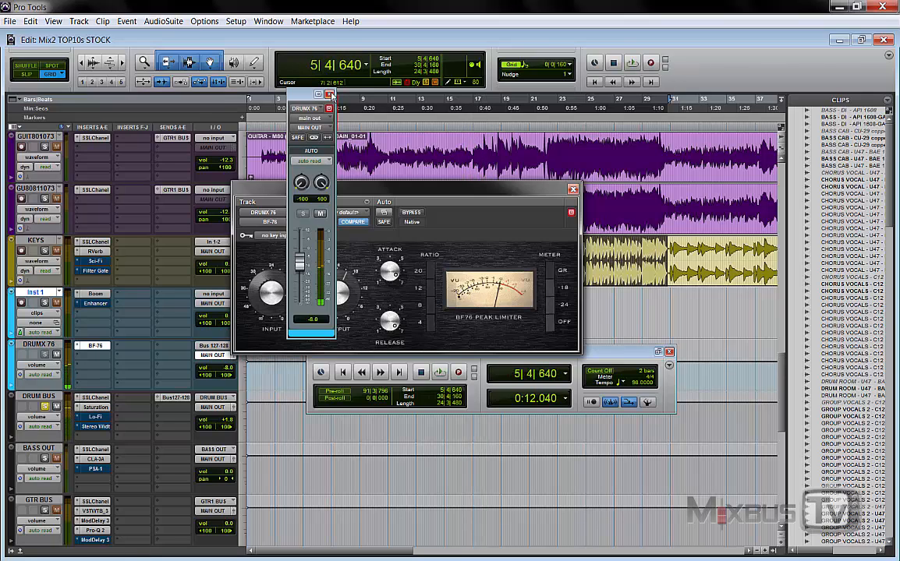
pyautogui.click(330, 94)
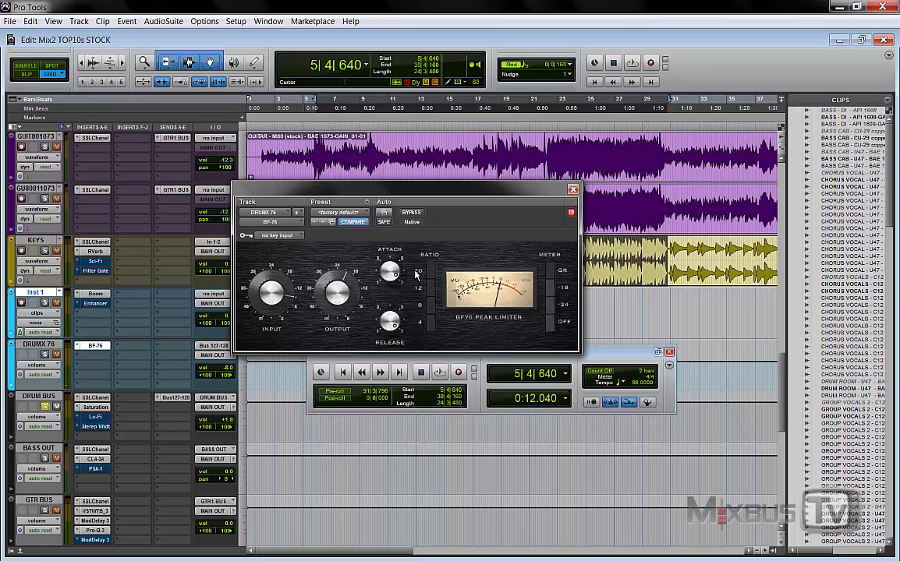
pyautogui.click(572, 190)
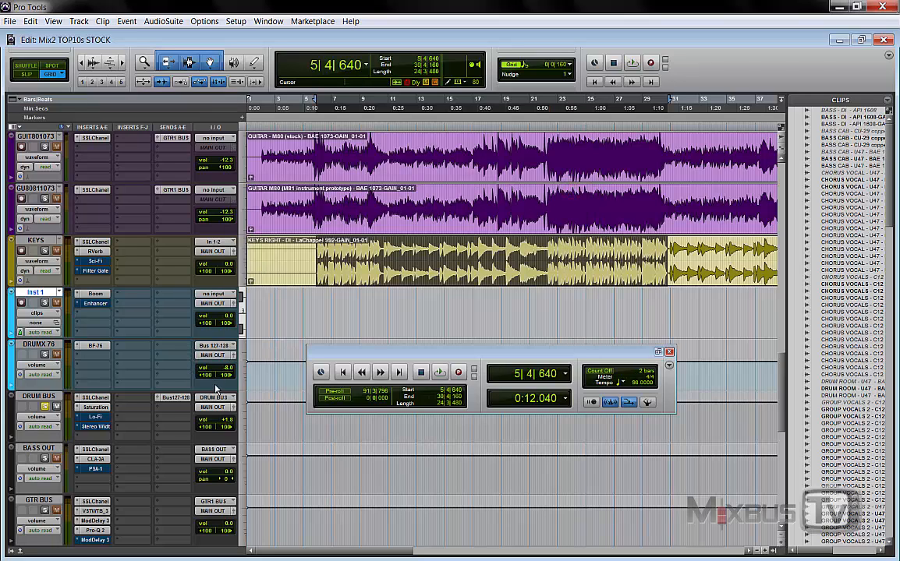
# Step: Open Lo-Fi on DRUM BUS and check the Digidesign plug-in list for AIR Lo-Fi without changing the insert
pyautogui.scroll(-2, 209, 367)
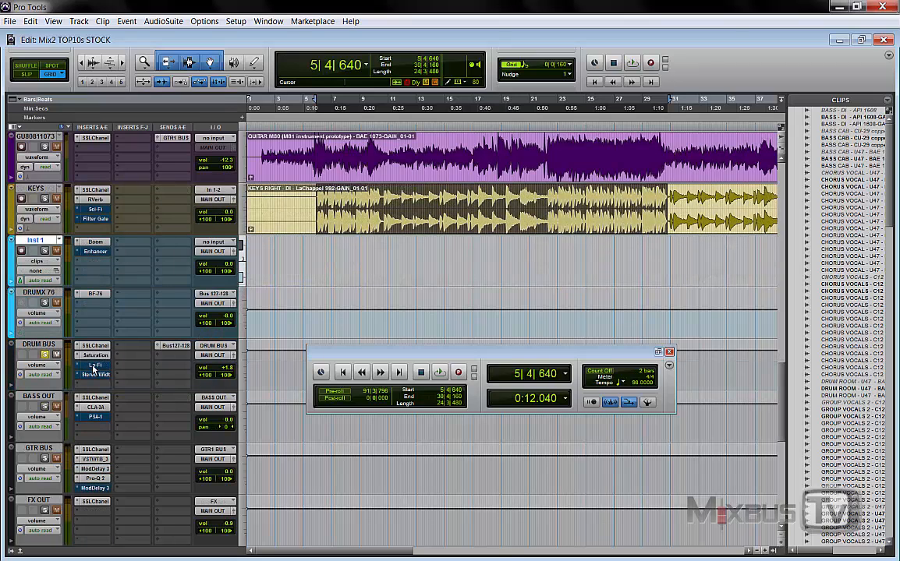
pyautogui.click(95, 365)
pyautogui.moveTo(372, 196)
pyautogui.mouseDown()
pyautogui.moveTo(397, 206)
pyautogui.moveTo(381, 201)
pyautogui.mouseUp()
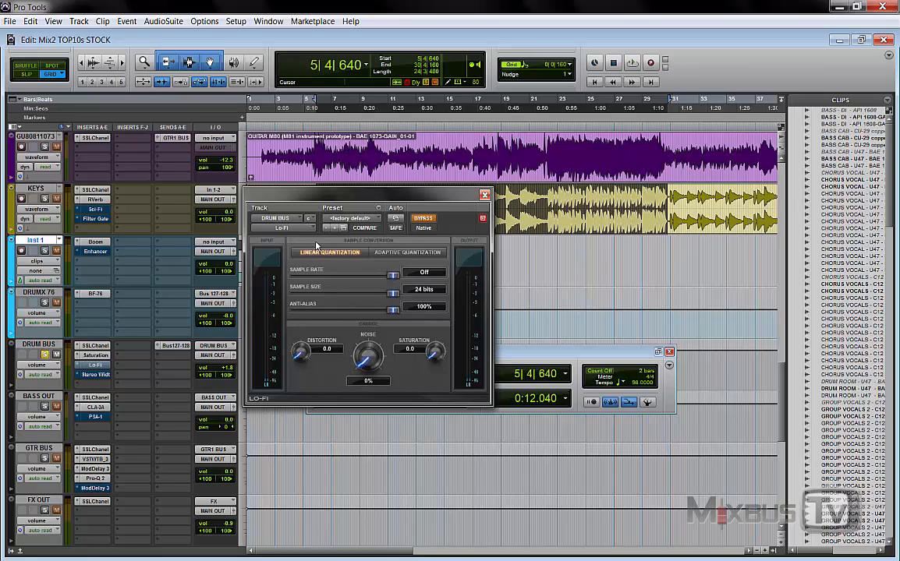
pyautogui.click(297, 229)
pyautogui.moveTo(327, 278)
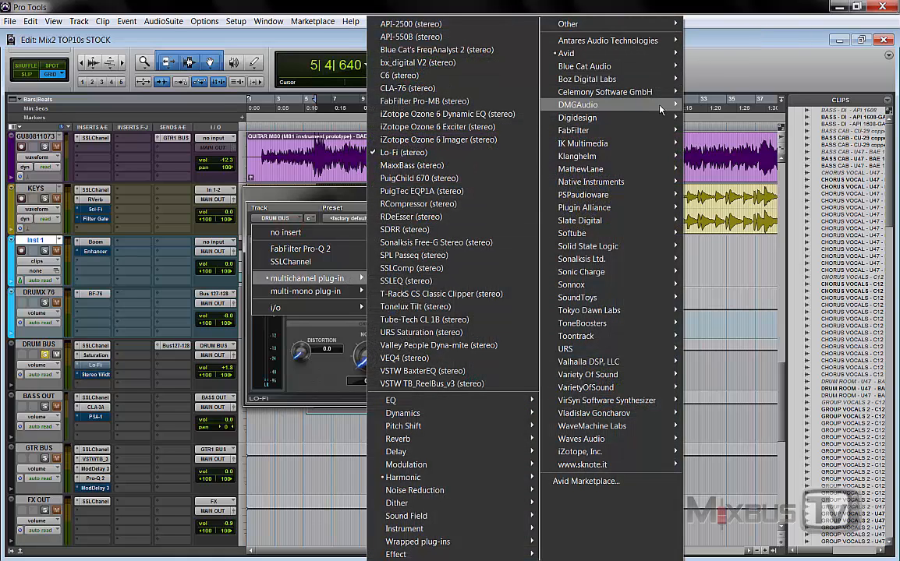
pyautogui.moveTo(657, 122)
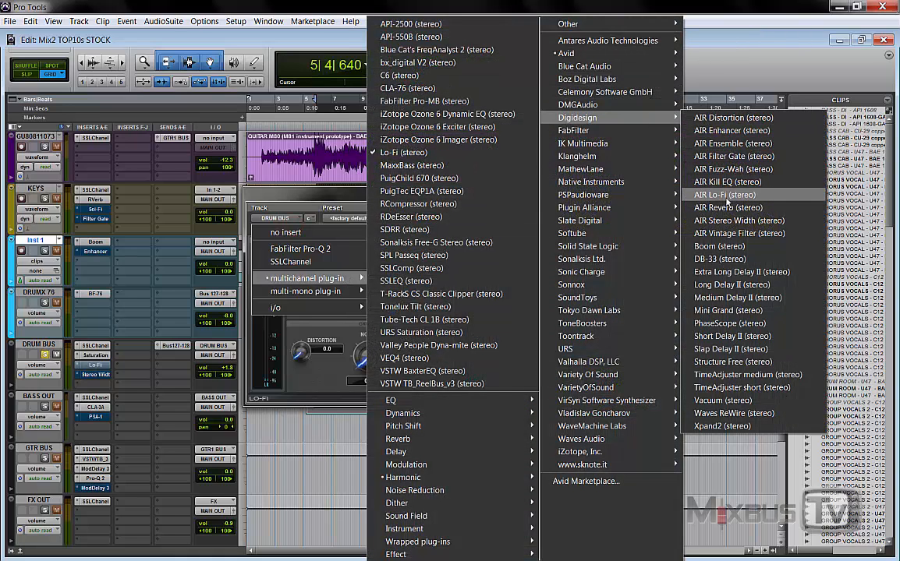
pyautogui.click(719, 60)
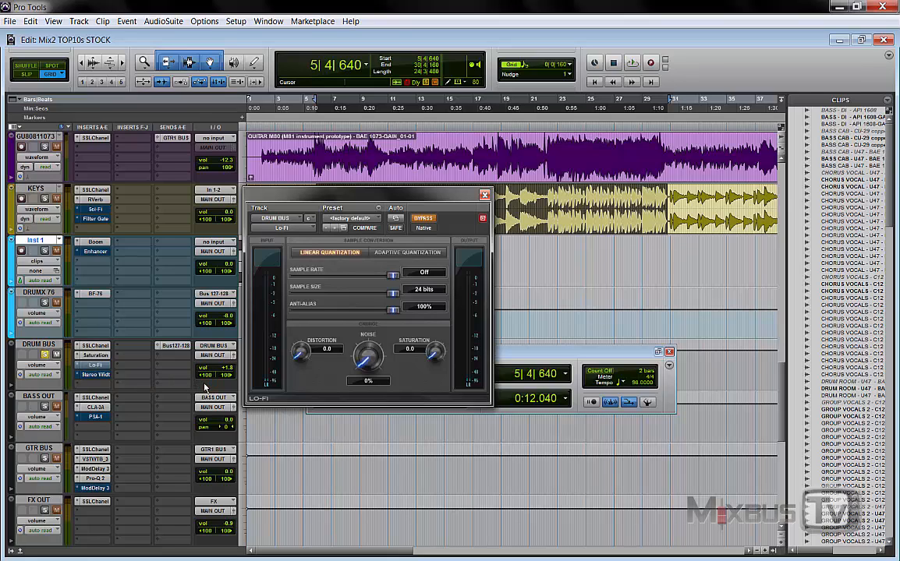
# Step: Play DRUM BUS with Lo-Fi out of bypass, try a sample rate of 33075 Hertz, and return it to Off
pyautogui.press('space')
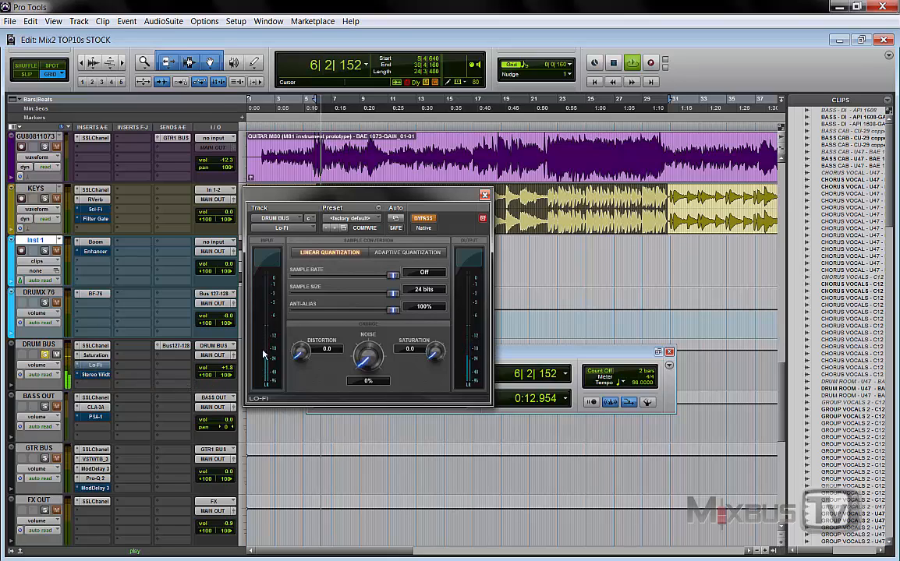
pyautogui.click(423, 220)
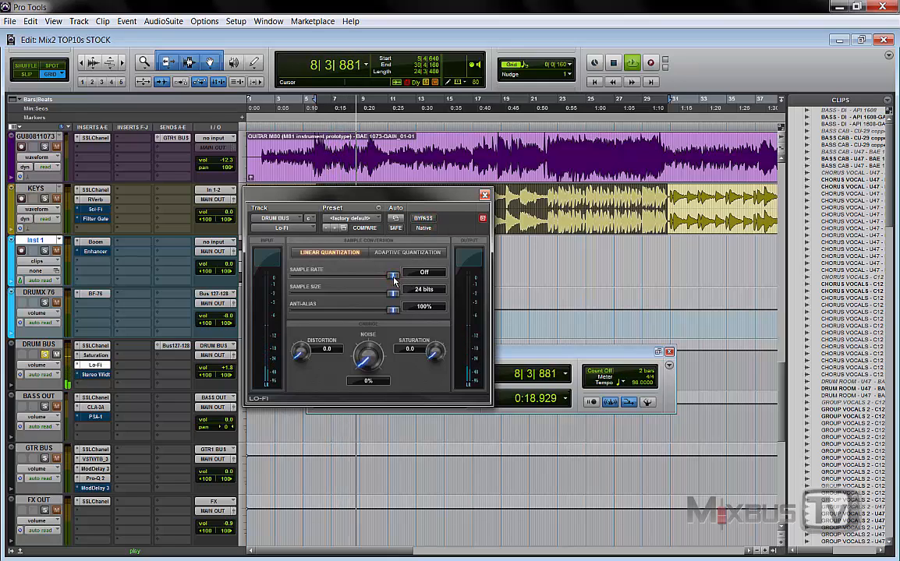
pyautogui.moveTo(393, 276); pyautogui.dragTo(389, 276)
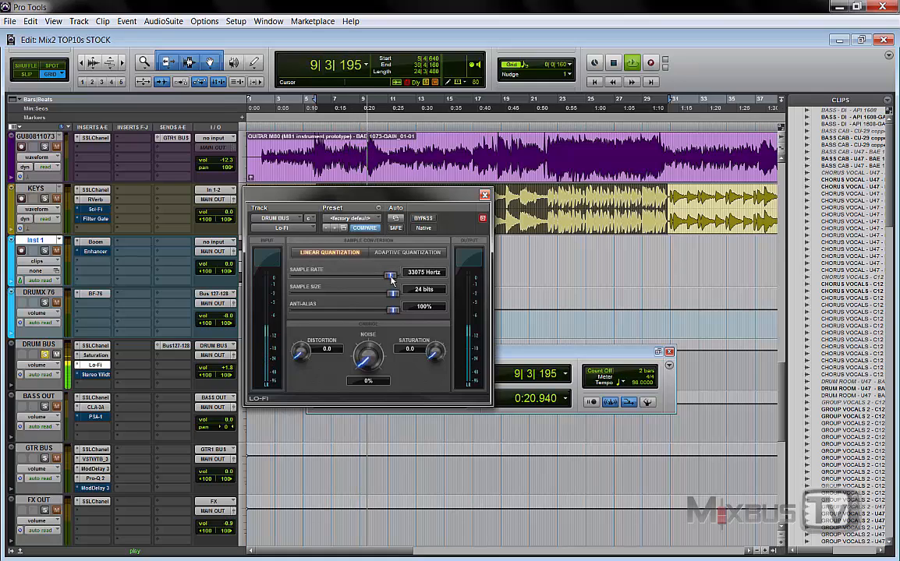
pyautogui.moveTo(391, 278); pyautogui.dragTo(397, 279)
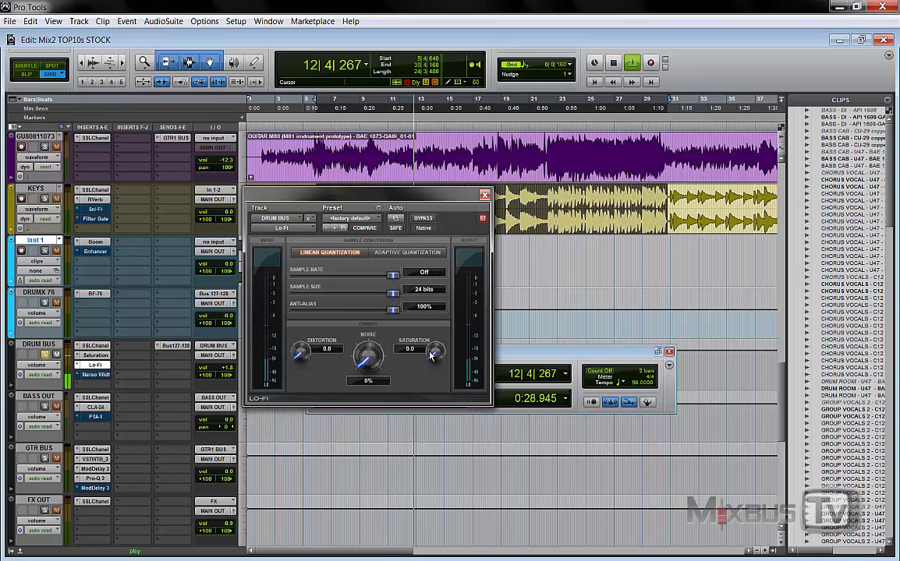
# Step: Audition Lo-Fi Saturation at 1.6 and 0.6 against the bypassed sound, and return it to 0.0
pyautogui.moveTo(434, 356)
pyautogui.mouseDown()
pyautogui.moveTo(434, 334)
pyautogui.moveTo(433, 345)
pyautogui.mouseUp()
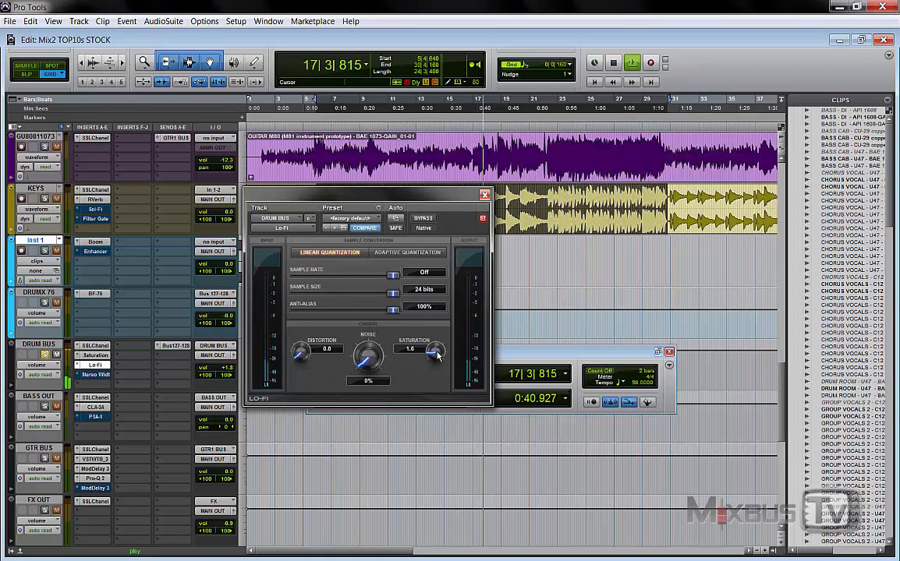
pyautogui.press('space')
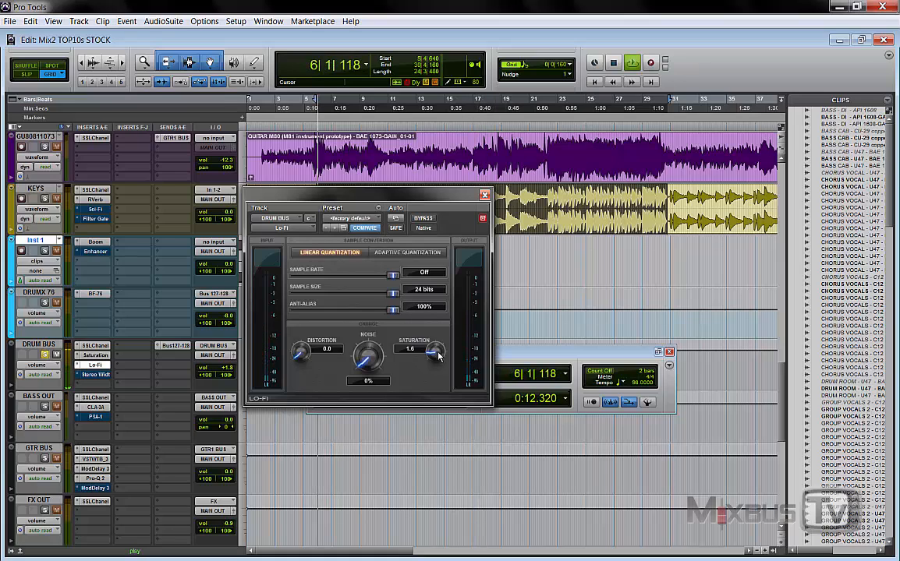
pyautogui.click(424, 219)
pyautogui.moveTo(436, 353); pyautogui.dragTo(447, 409)
pyautogui.moveTo(437, 353); pyautogui.dragTo(439, 361)
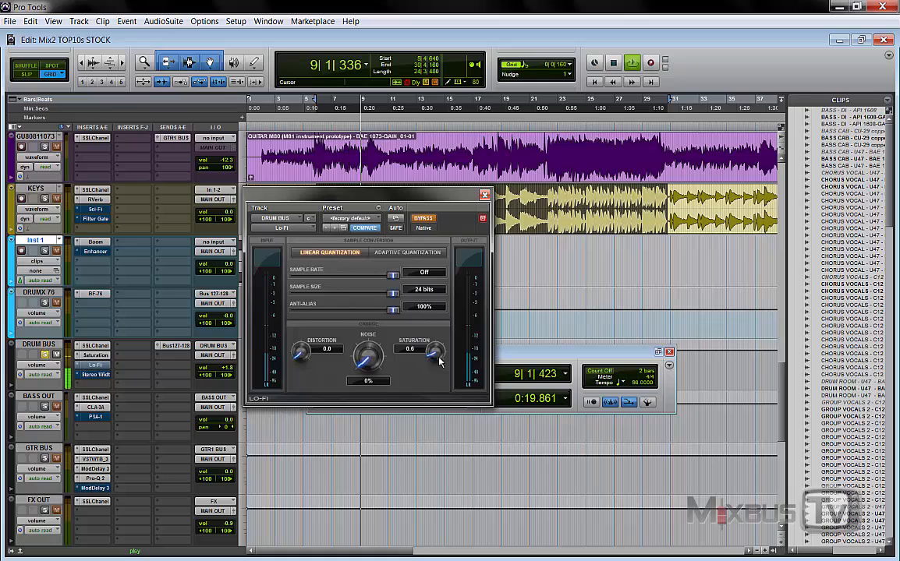
pyautogui.click(424, 219)
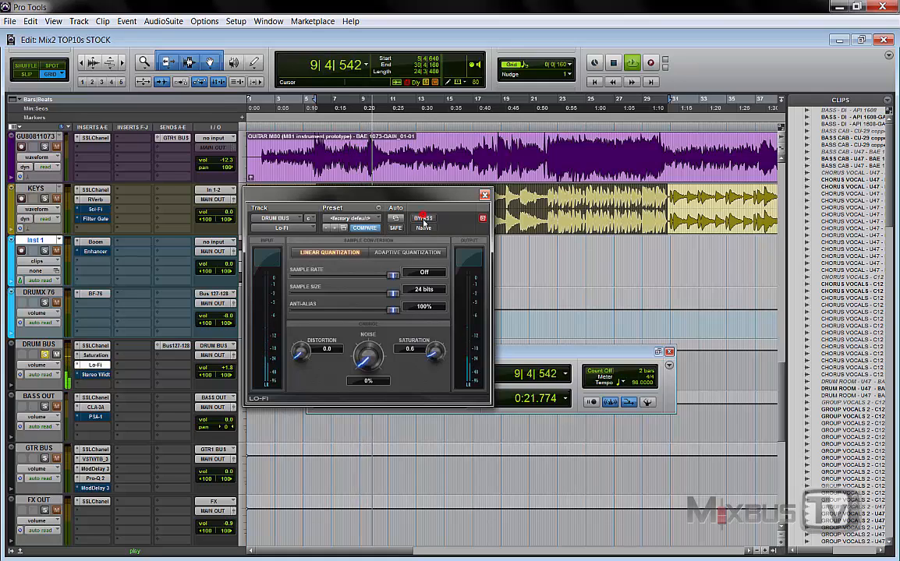
pyautogui.keyDown('alt'); pyautogui.click(437, 354); pyautogui.keyUp('alt')
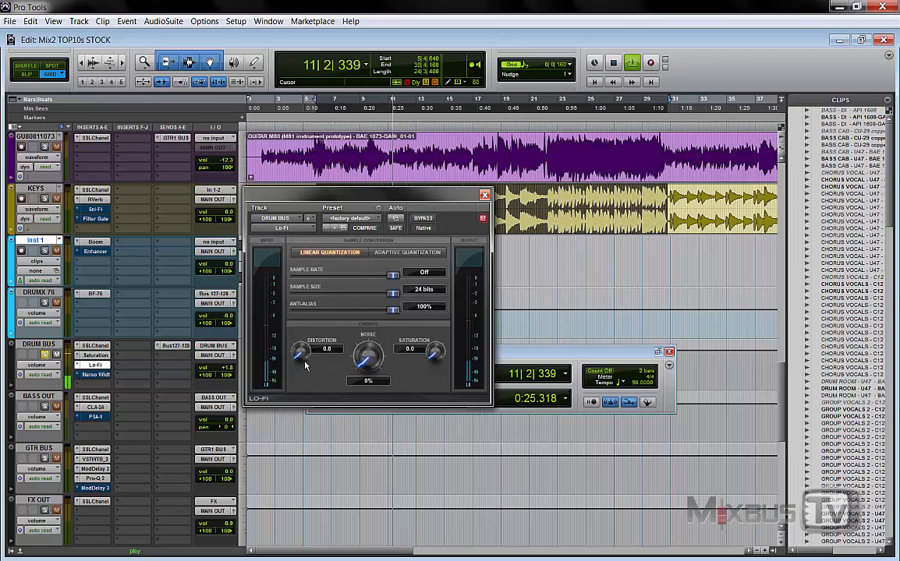
# Step: Audition Lo-Fi Distortion at 0.9 on the drums and raise it to 1.8
pyautogui.moveTo(305, 358); pyautogui.dragTo(306, 350)
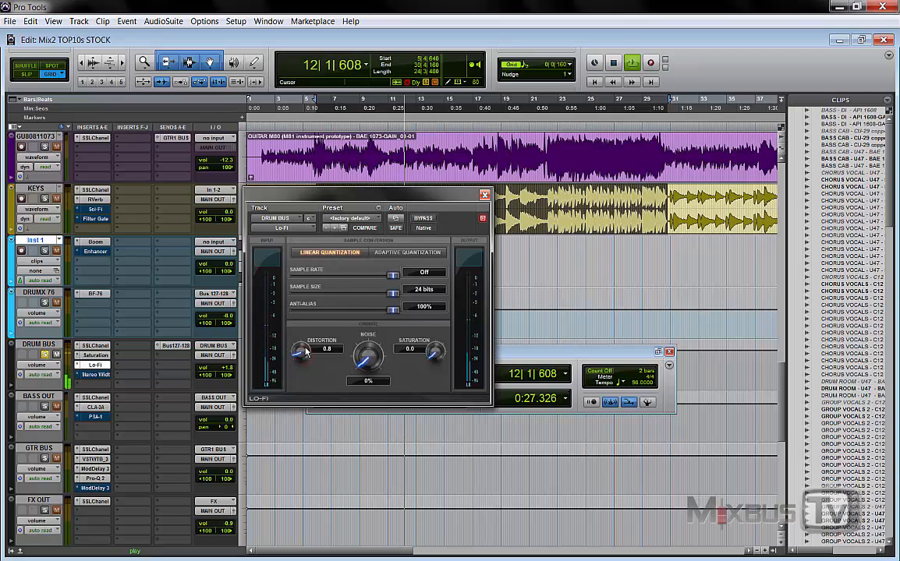
pyautogui.press('space')
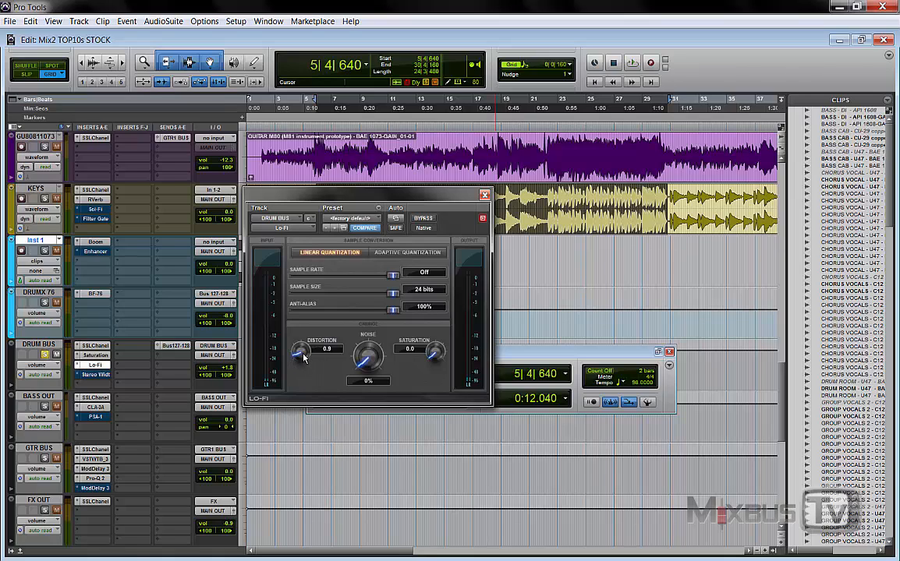
pyautogui.press('space')
pyautogui.moveTo(303, 358); pyautogui.dragTo(303, 339)
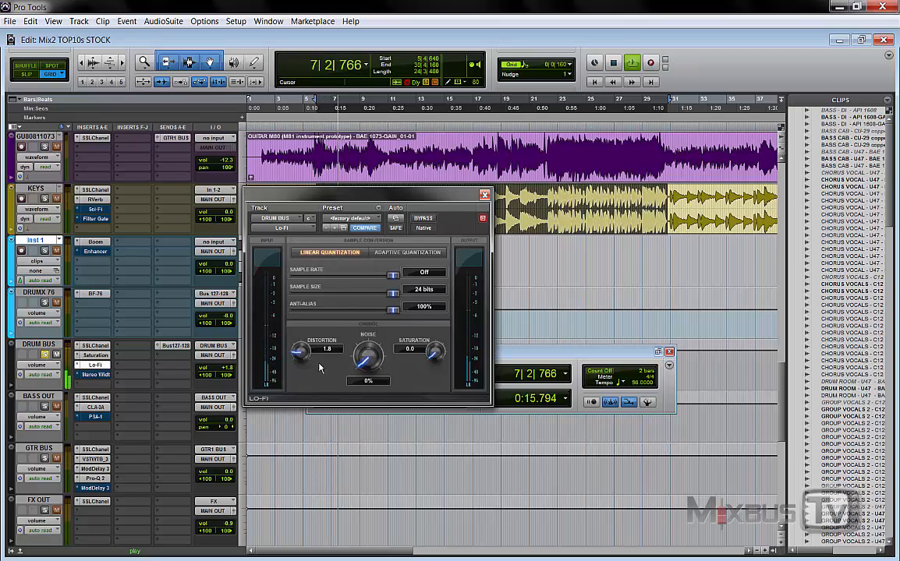
# Step: Compare DRUM BUS playback with Lo-Fi bypassed and engaged, and stop playback
pyautogui.press('space')
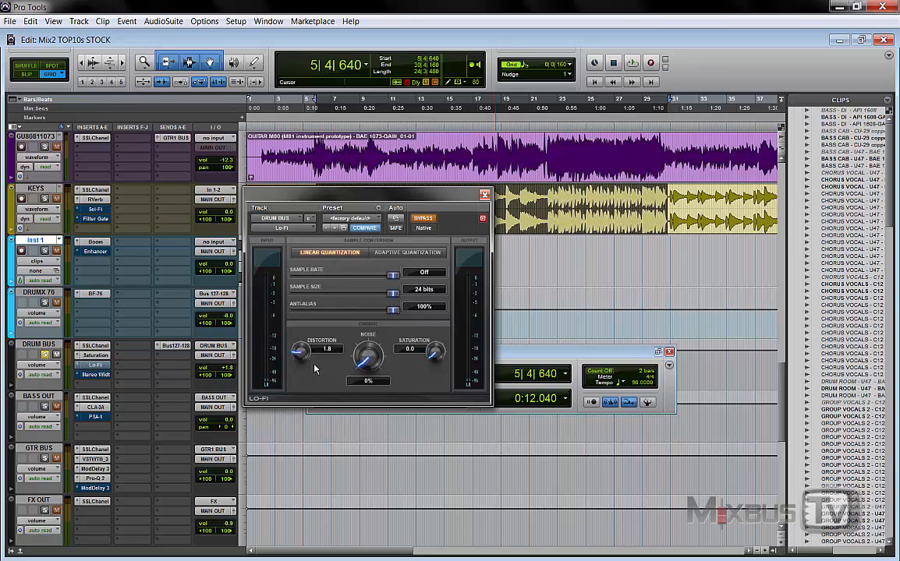
pyautogui.press('space')
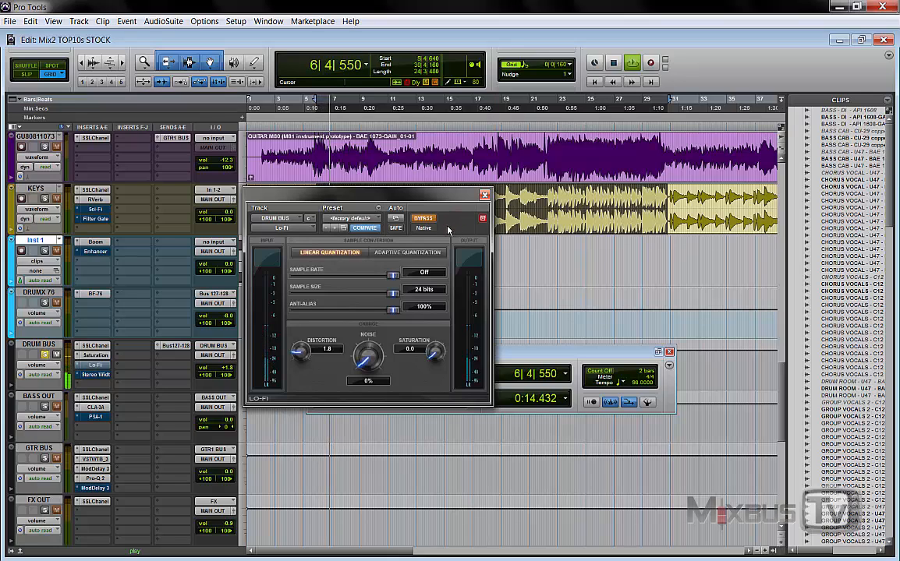
pyautogui.click(424, 219)
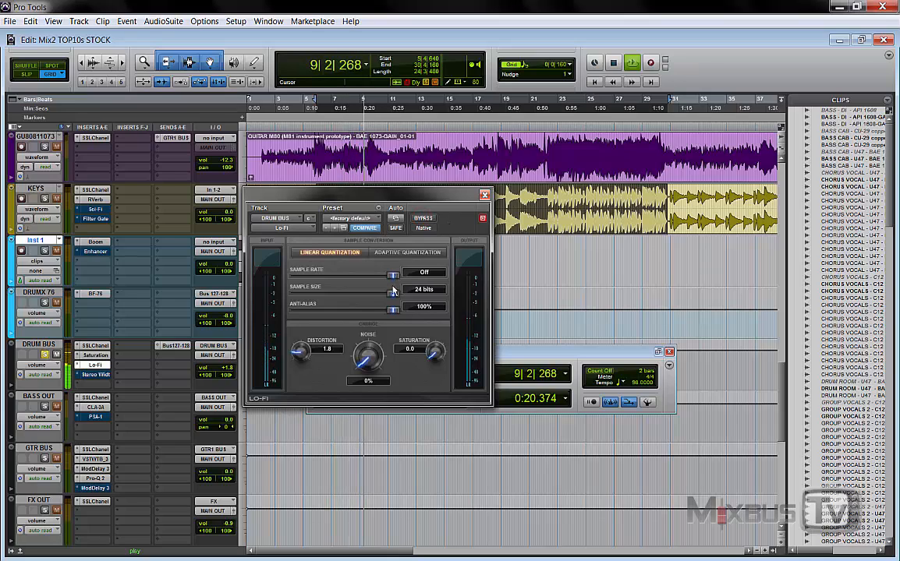
pyautogui.press('space')
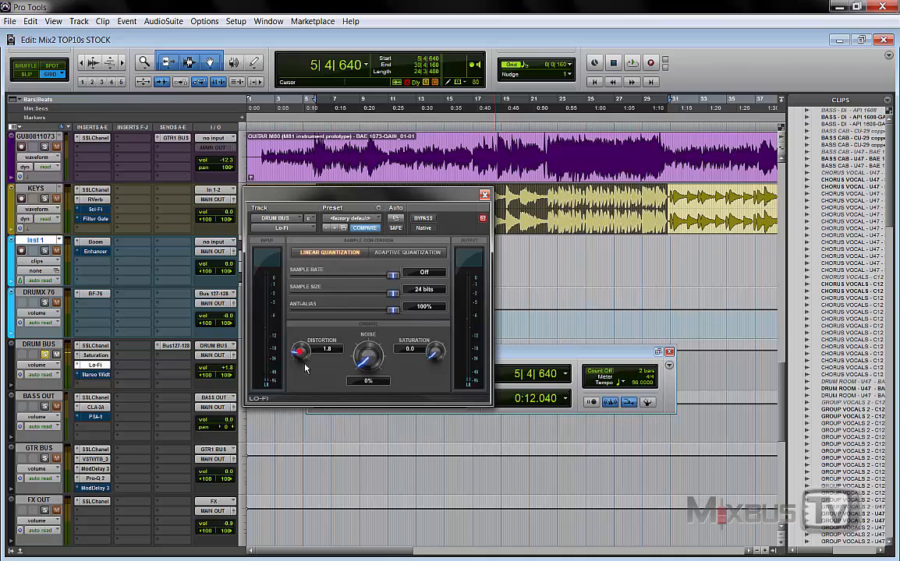
# Step: Resume playback and load the Bass Dirty Amp preset in Lo-Fi
pyautogui.press('space')
pyautogui.click(338, 229)
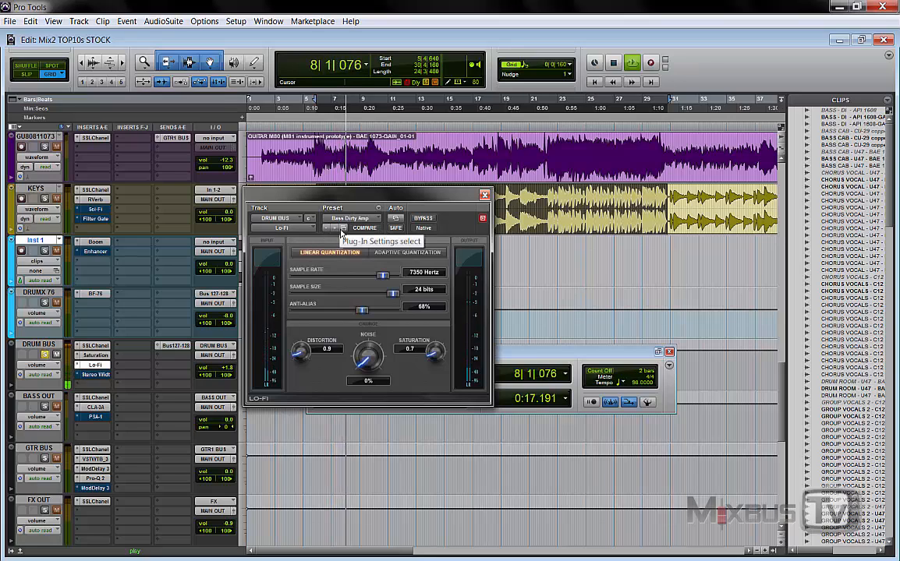
# Step: Audition the Lo-Fi presets from Cool Noise Mod 2 through Digital Destruction 2 on the drums, and stop playback
pyautogui.click(338, 230)
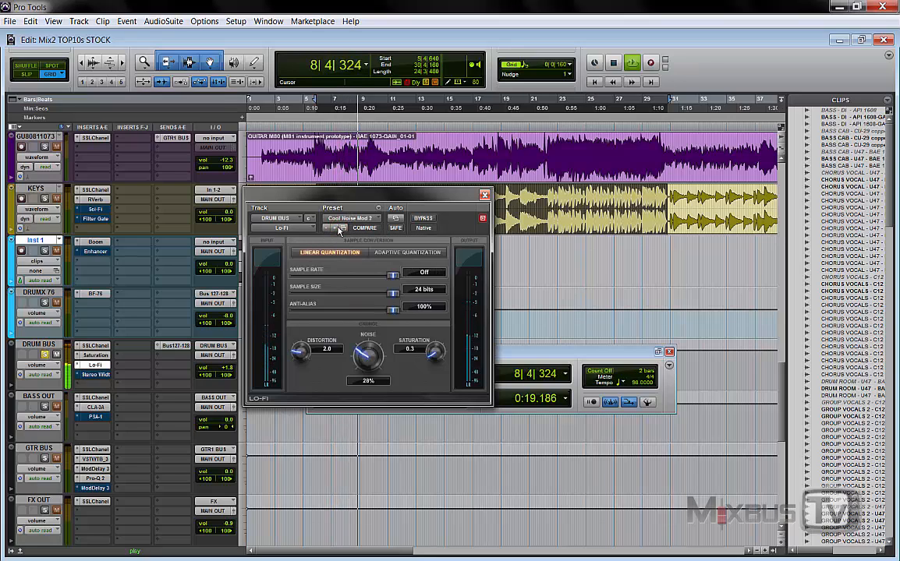
pyautogui.click(338, 230)
pyautogui.click(339, 230)
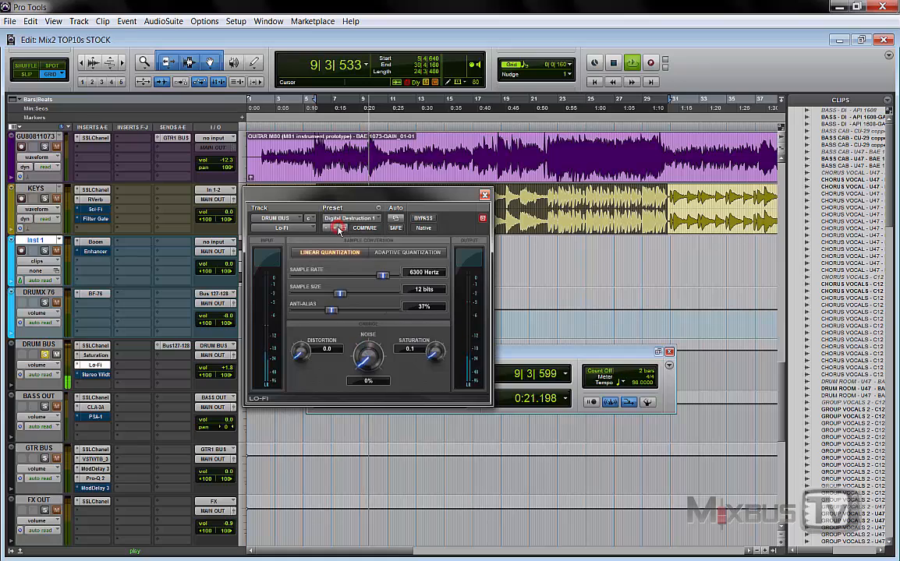
pyautogui.click(338, 230)
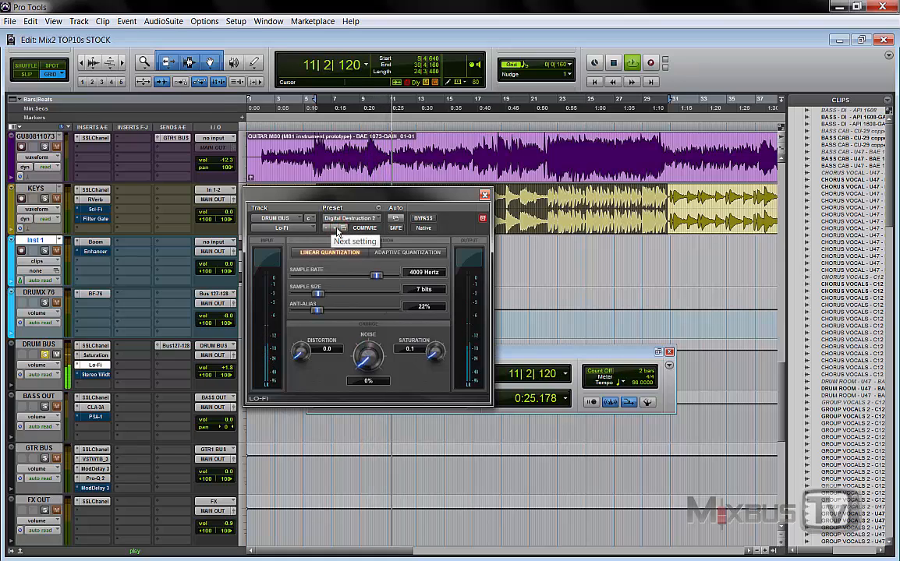
pyautogui.press('space')
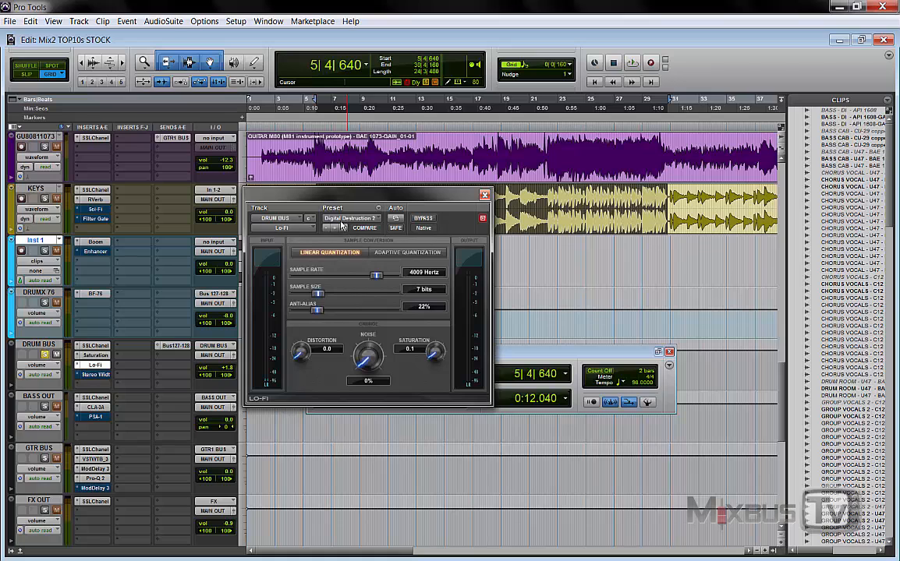
# Step: Look up the Harmonic category among the multichannel plug-ins for the Lo-Fi insert, leaving the insert unchanged
pyautogui.click(347, 219)
pyautogui.click(243, 209)
pyautogui.click(271, 228)
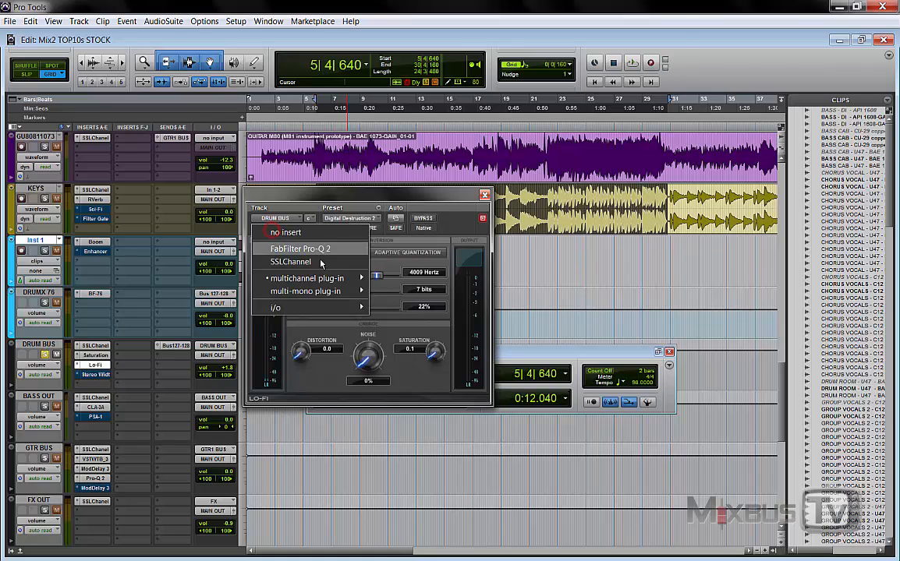
pyautogui.moveTo(308, 279)
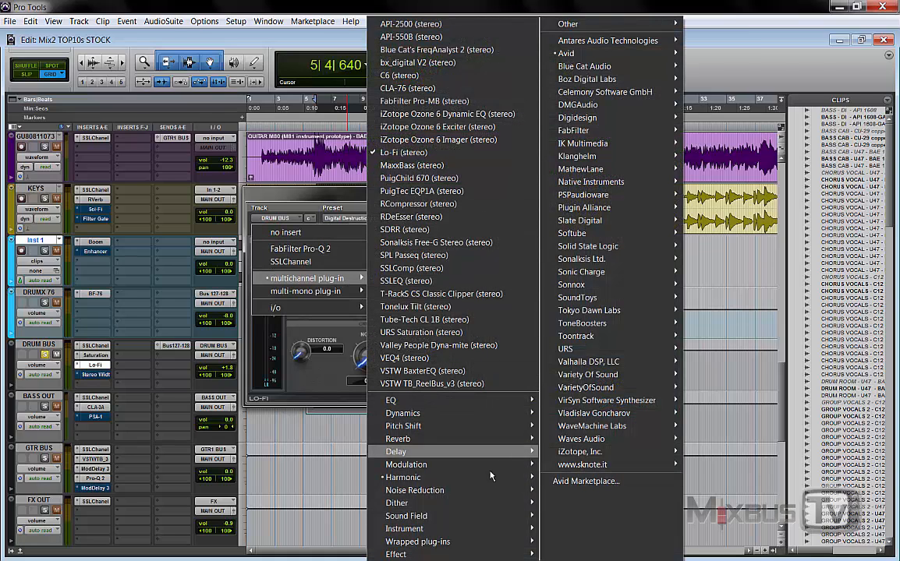
pyautogui.click(496, 477)
pyautogui.click(349, 193)
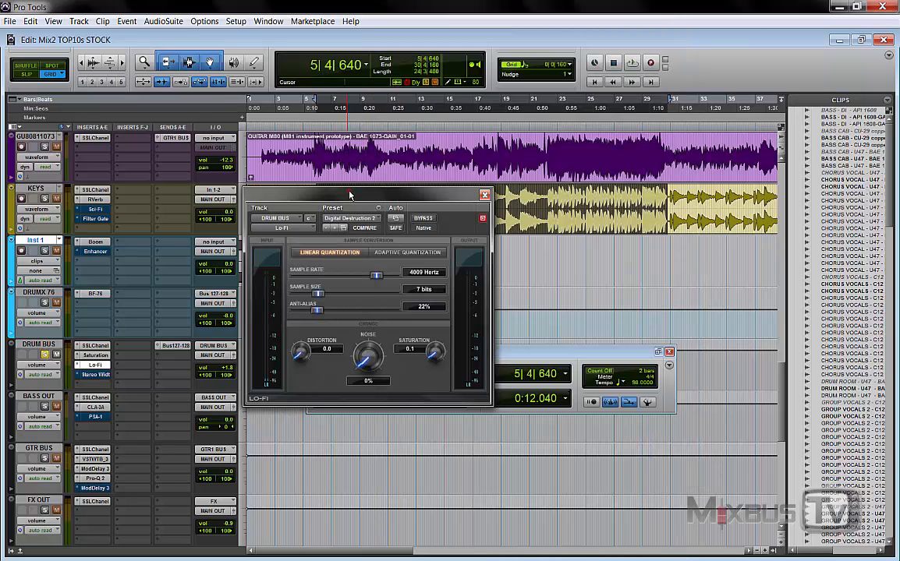
# Step: Close the Lo-Fi window and bypass the Lo-Fi insert on DRUM BUS
pyautogui.click(485, 194)
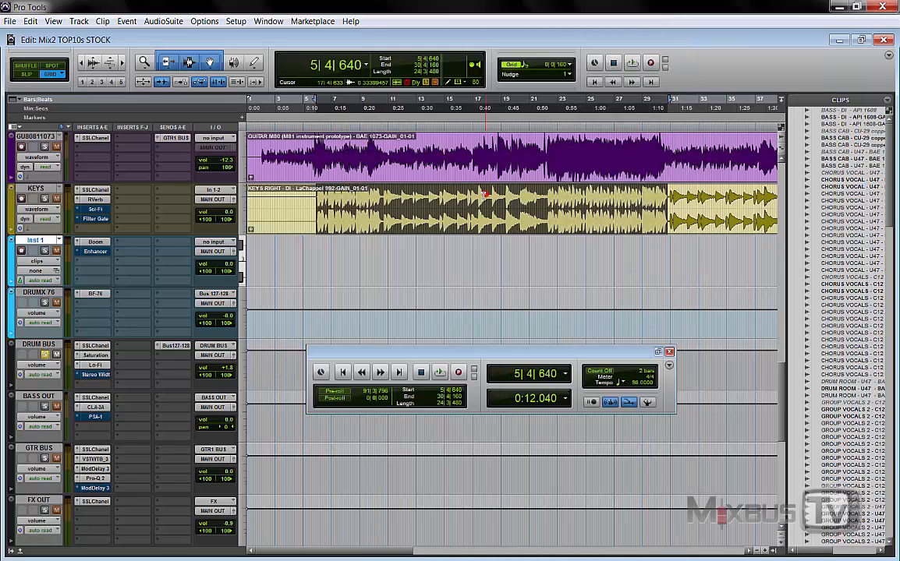
pyautogui.rightClick(92, 365)
pyautogui.click(99, 367)
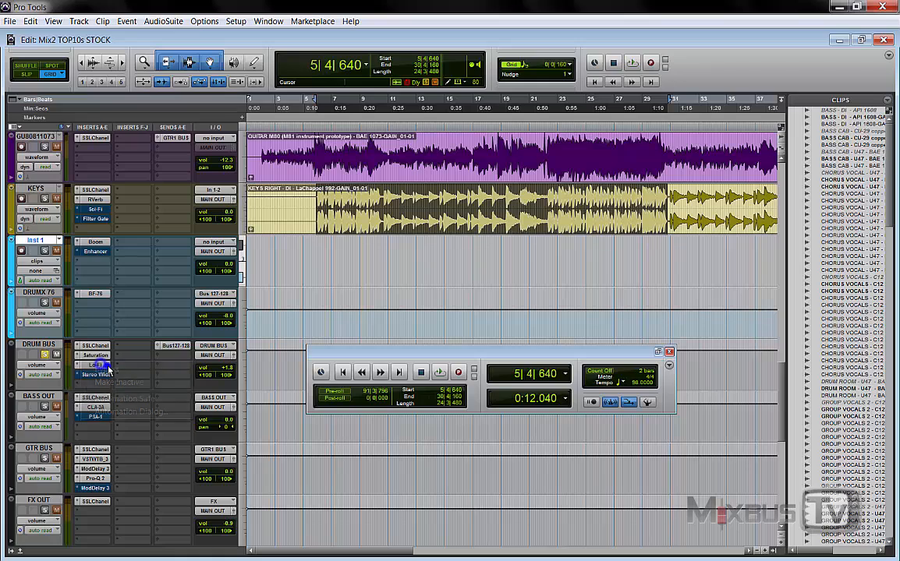
pyautogui.rightClick(104, 367)
pyautogui.click(107, 369)
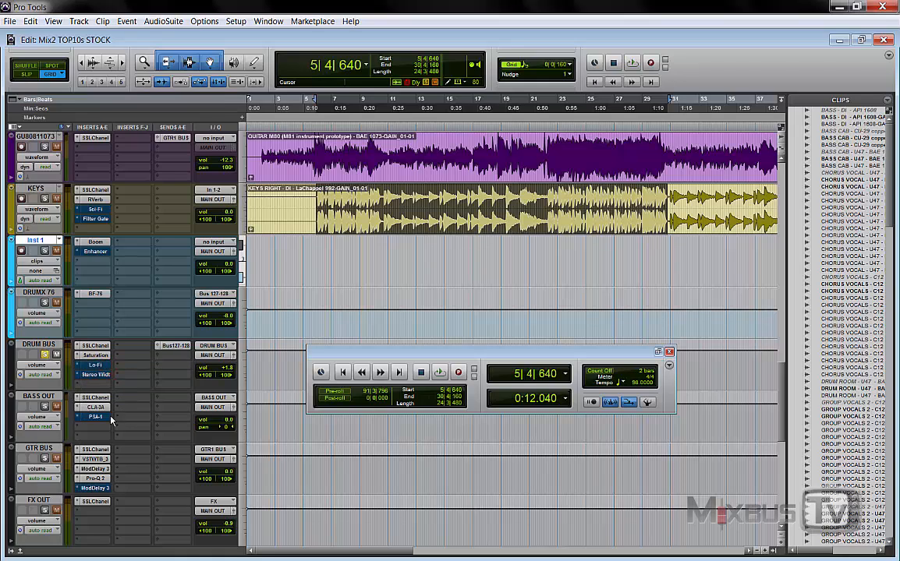
# Step: Solo BASS OUT and open its SansAmp PSA-1 insert, placing the window slightly lower over the tracks
pyautogui.click(44, 407)
pyautogui.click(95, 416)
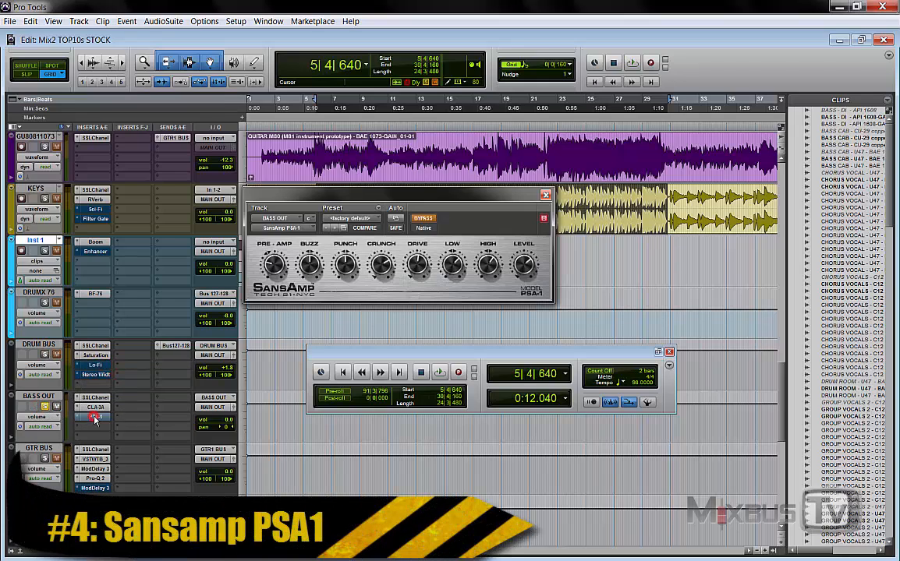
pyautogui.moveTo(411, 201); pyautogui.dragTo(413, 228)
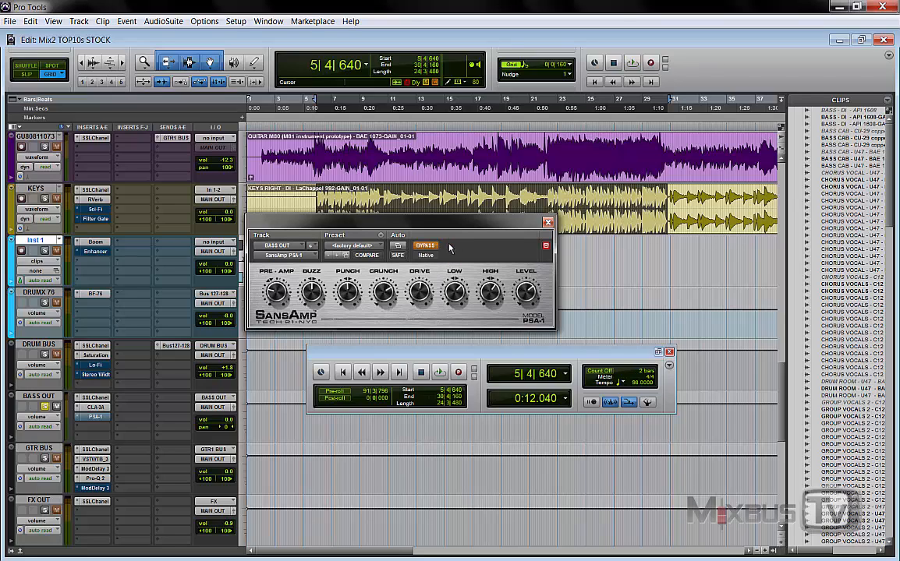
# Step: Start playback, engage the bypassed SansAmp PSA-1 on BASS OUT and load its factory preset 30 - SVT
pyautogui.press('space')
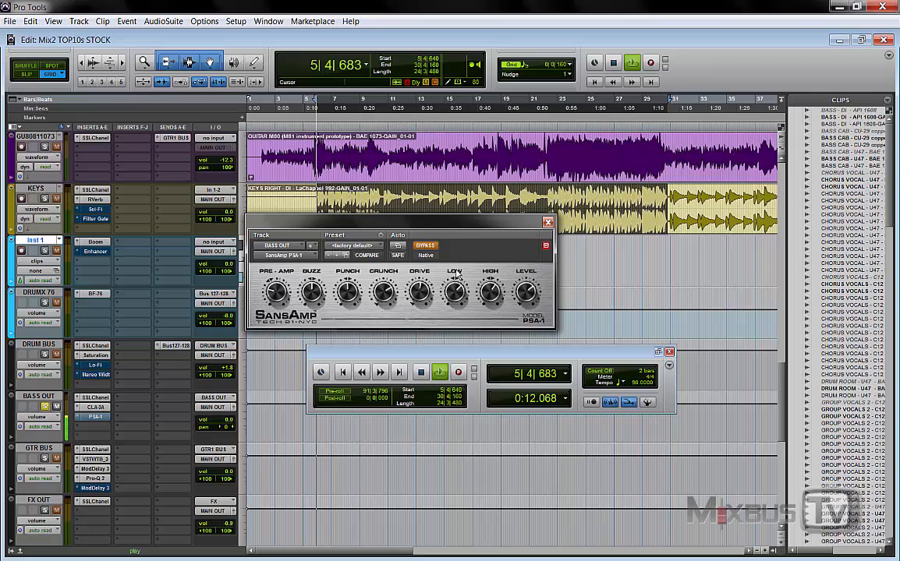
pyautogui.click(427, 248)
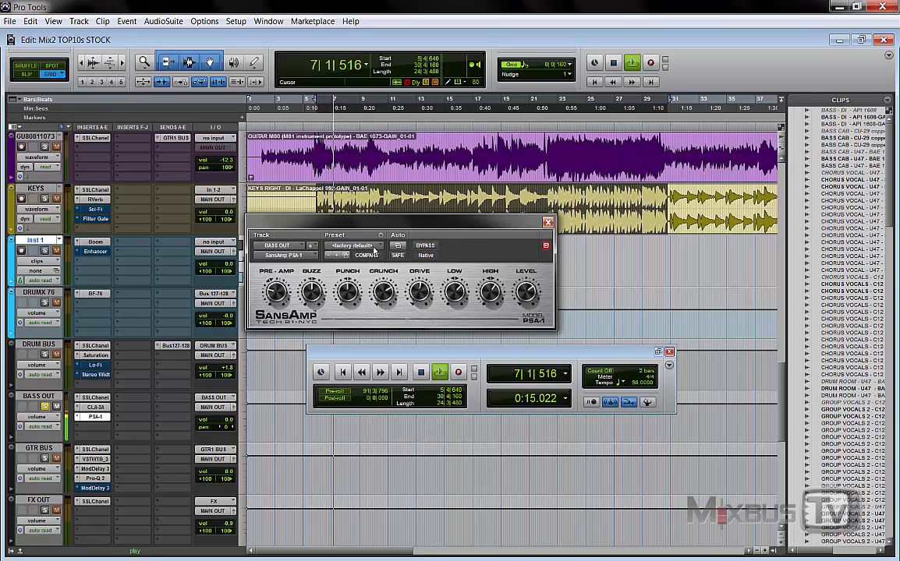
pyautogui.click(375, 248)
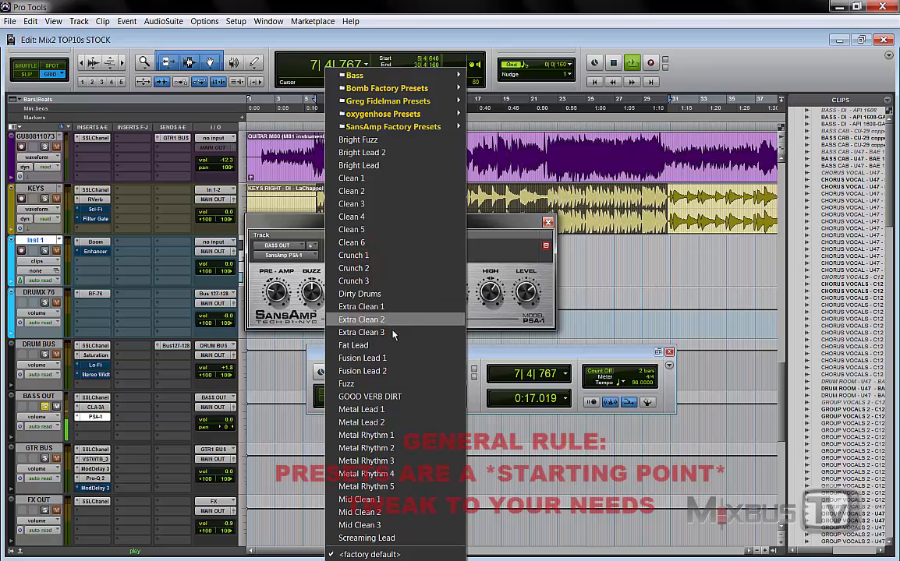
pyautogui.moveTo(448, 127)
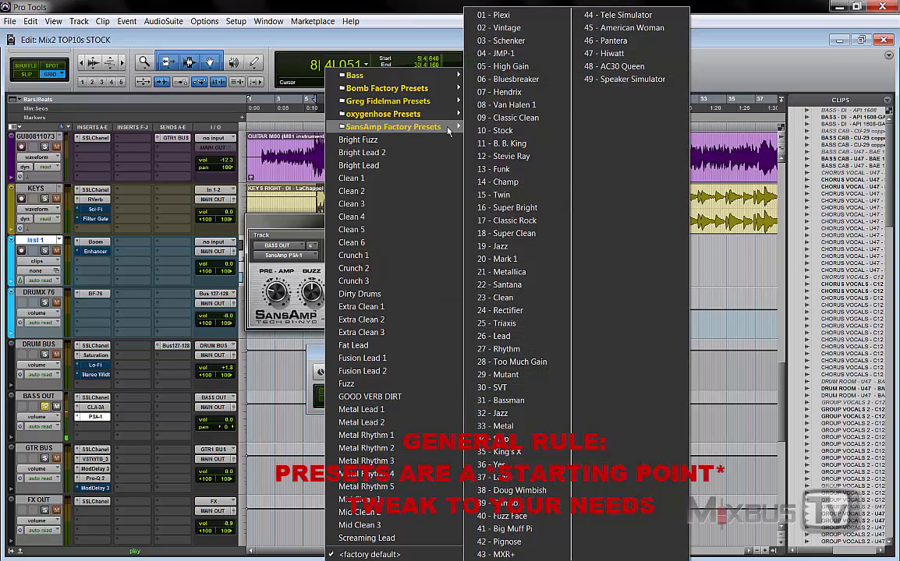
pyautogui.click(503, 387)
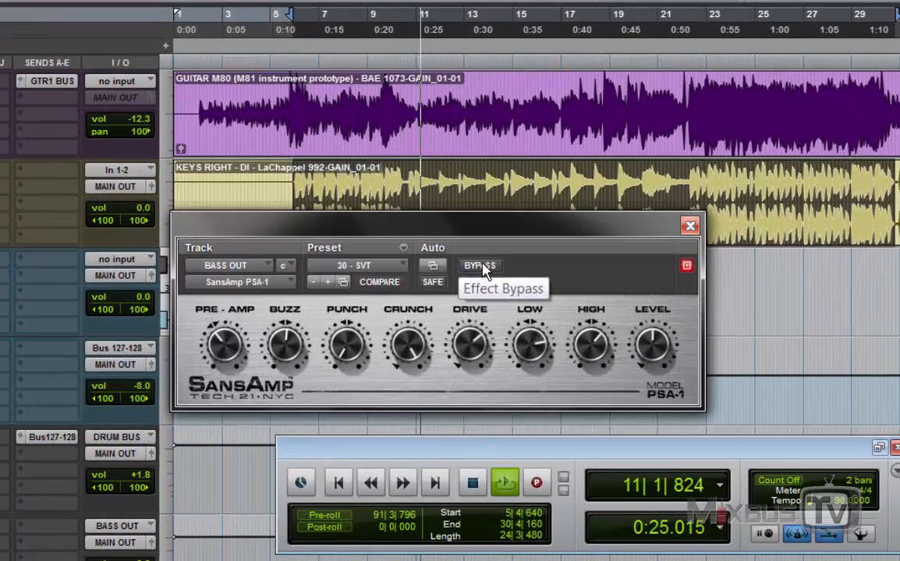
# Step: Compare the bass with SansAmp PSA-1 bypassed and engaged on the 30 - SVT preset
pyautogui.click(564, 237)
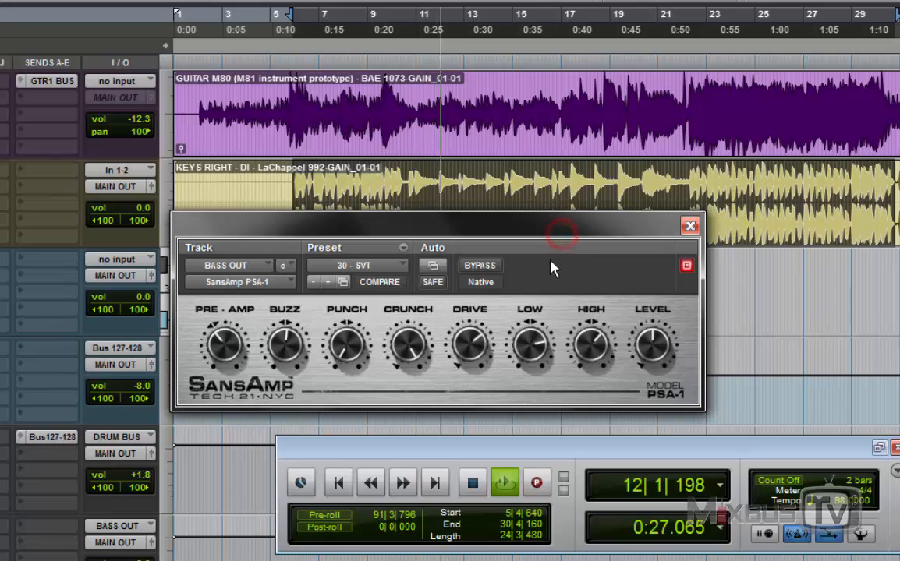
pyautogui.click(485, 266)
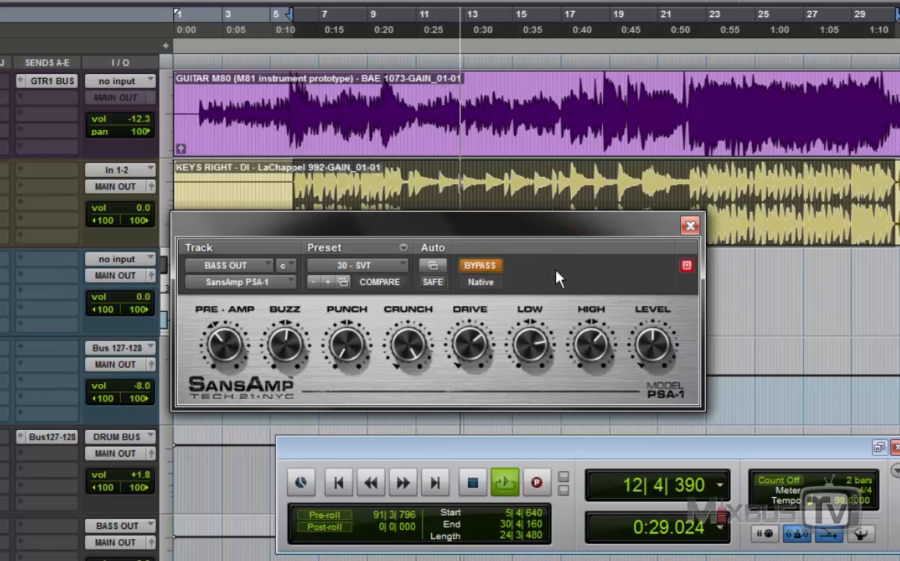
pyautogui.click(480, 267)
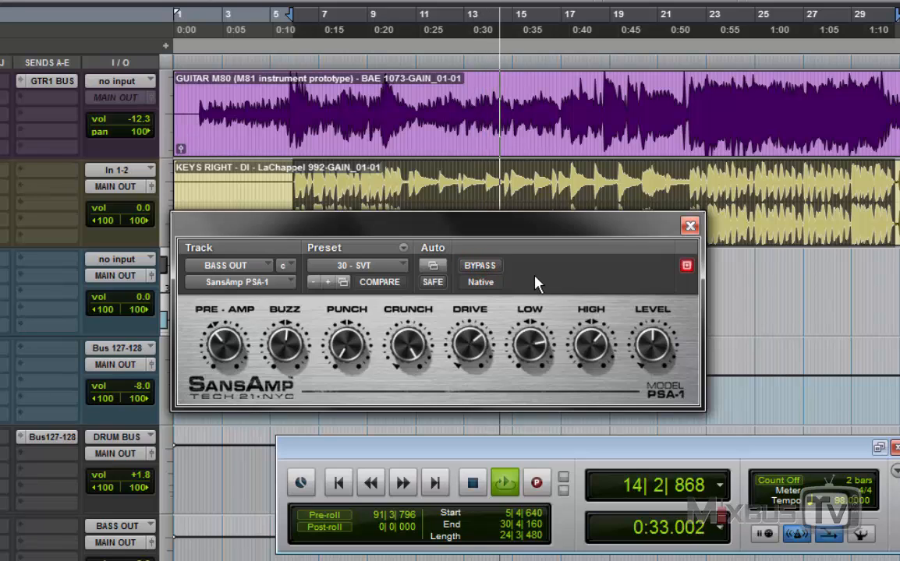
# Step: Audition the SansAmp factory presets from 31 - Bassman through 35 - King's X on the bass, restarting playback partway
pyautogui.click(361, 268)
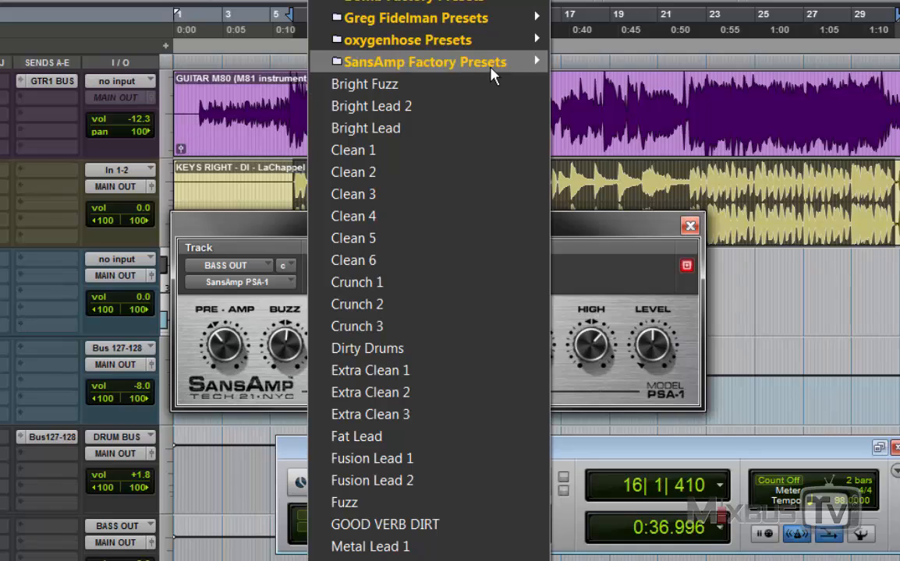
pyautogui.moveTo(491, 64)
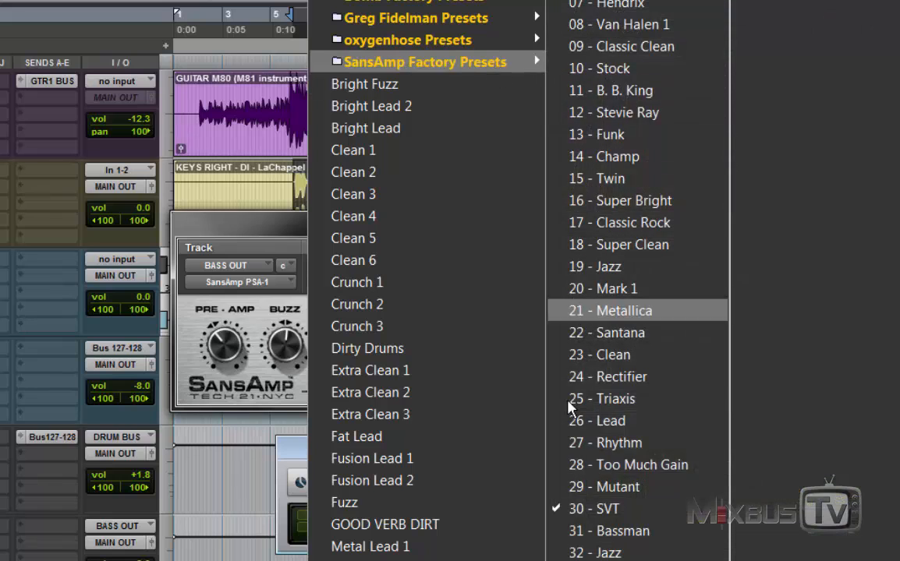
pyautogui.click(616, 531)
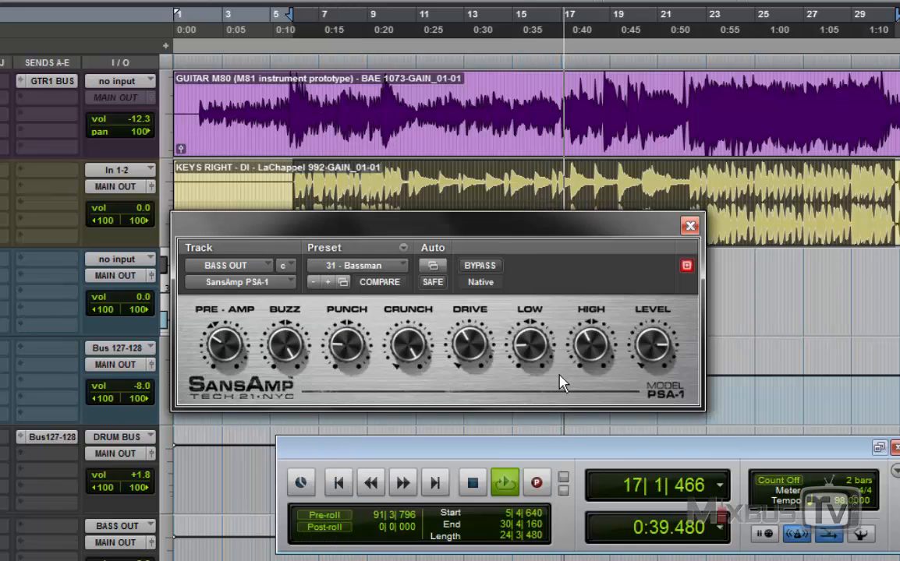
pyautogui.click(326, 283)
pyautogui.press('space')
pyautogui.press('space')
pyautogui.click(328, 282)
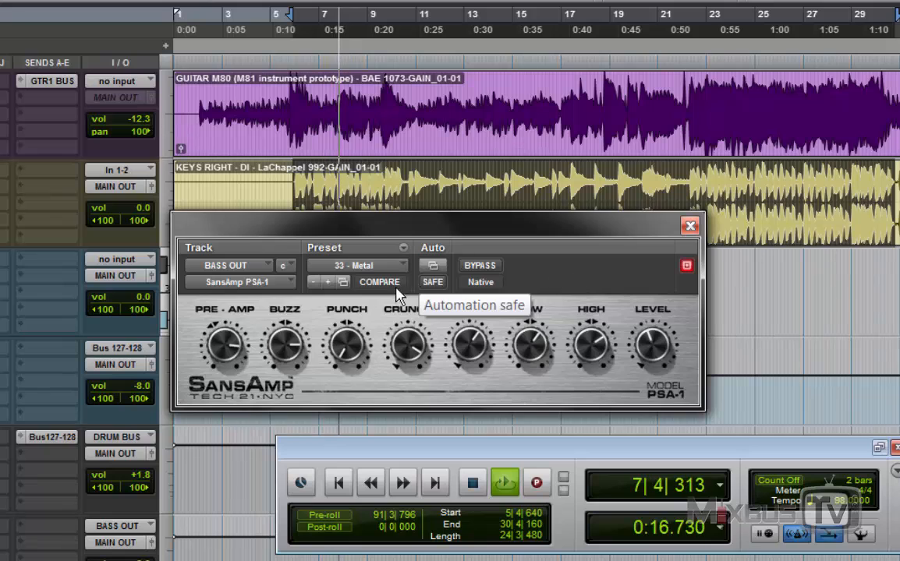
pyautogui.click(328, 282)
pyautogui.click(328, 282)
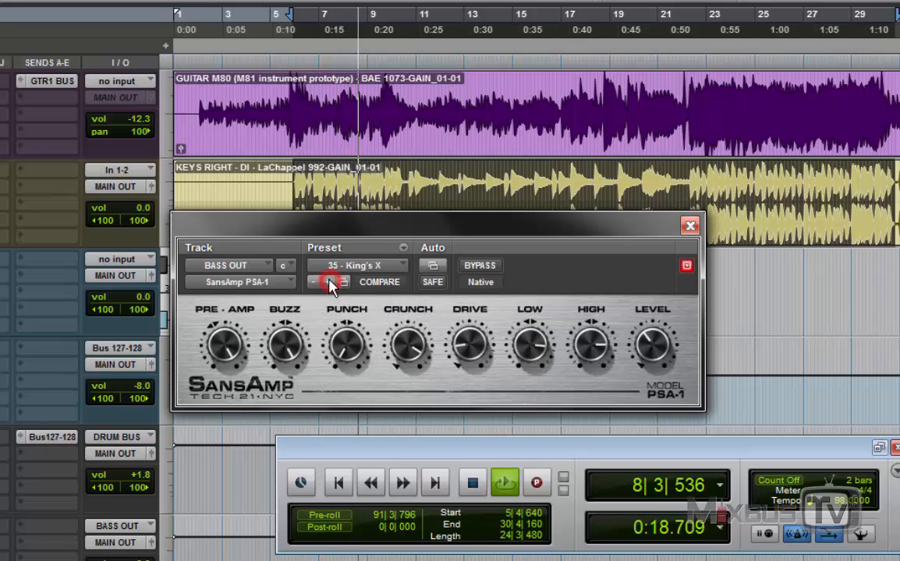
# Step: Audition the following SansAmp presets up to 40 - Fuzz Face, lowering the Level on 38 - Doug Wimbish, and stop playback
pyautogui.click(328, 283)
pyautogui.click(329, 283)
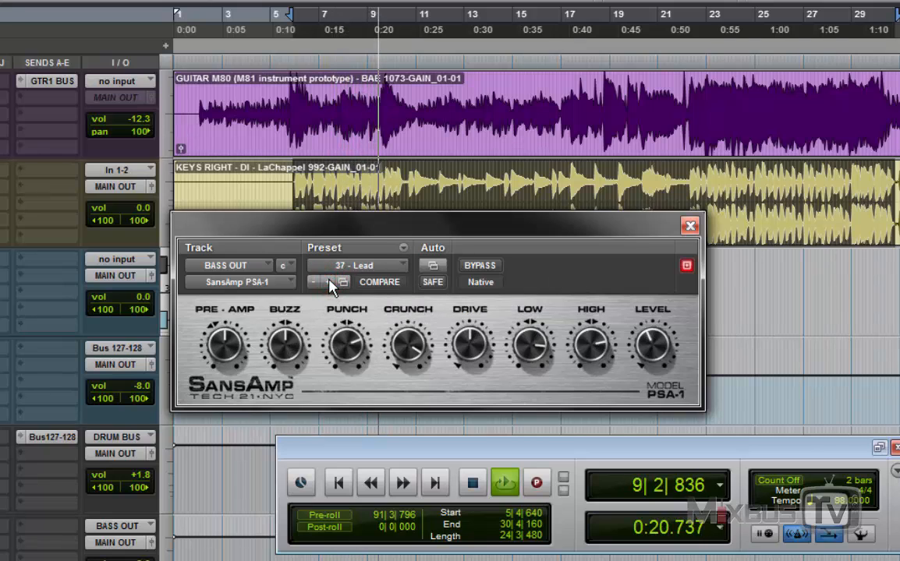
pyautogui.click(328, 283)
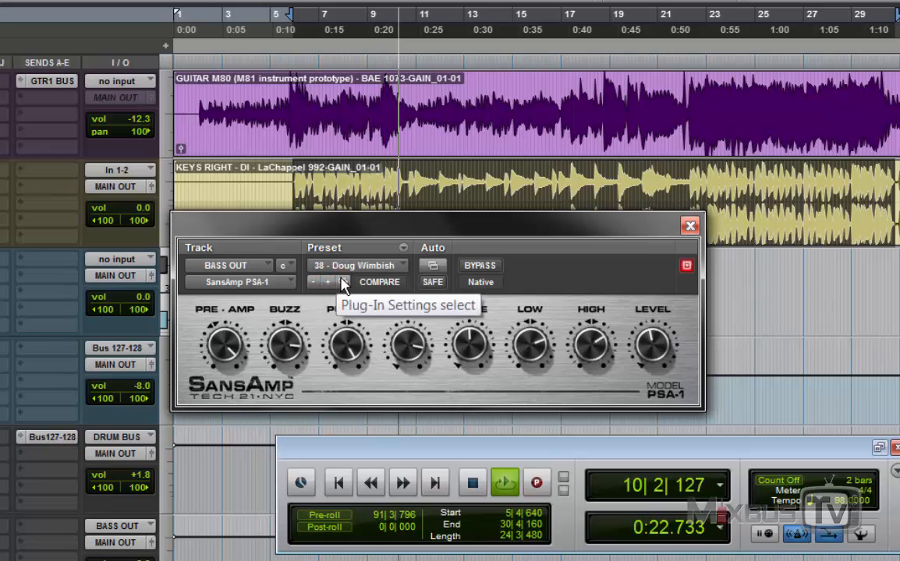
pyautogui.moveTo(649, 351); pyautogui.dragTo(645, 411)
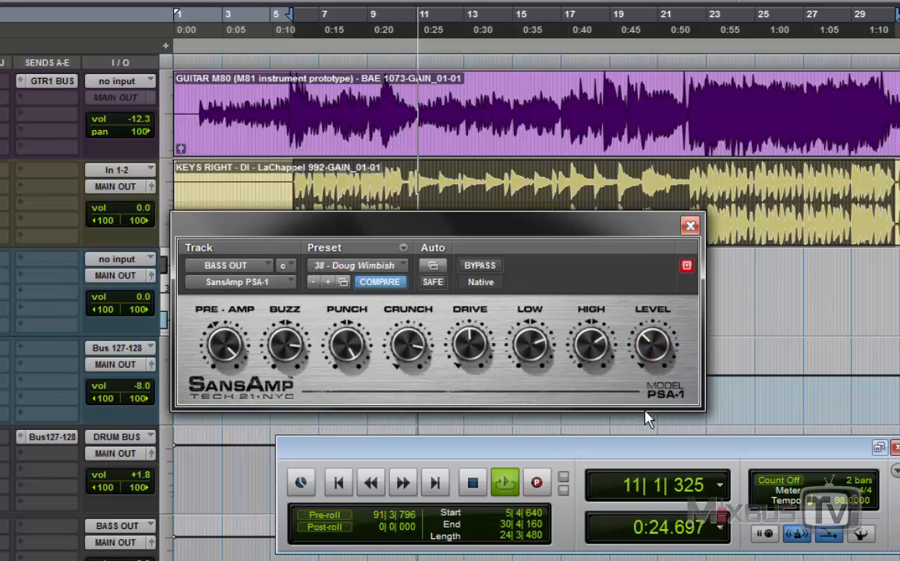
pyautogui.click(329, 283)
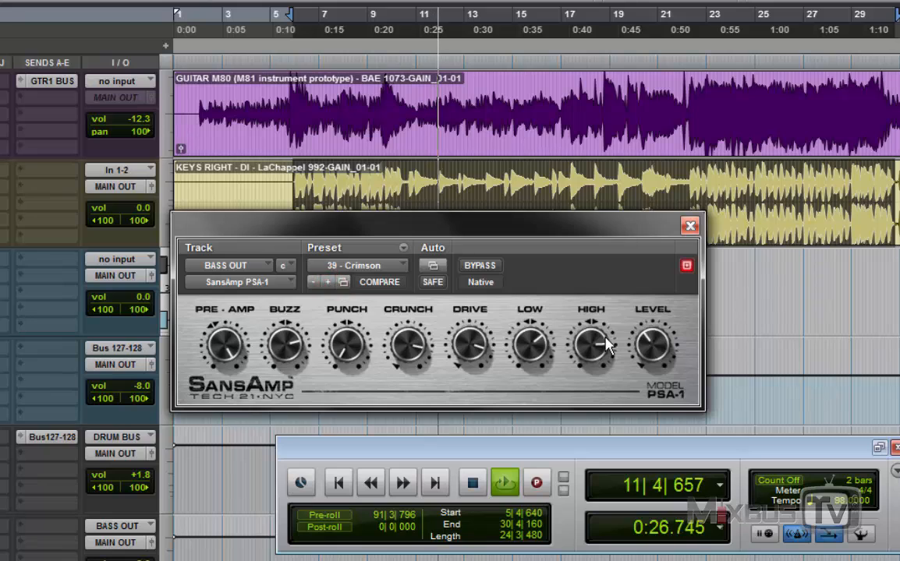
pyautogui.click(329, 282)
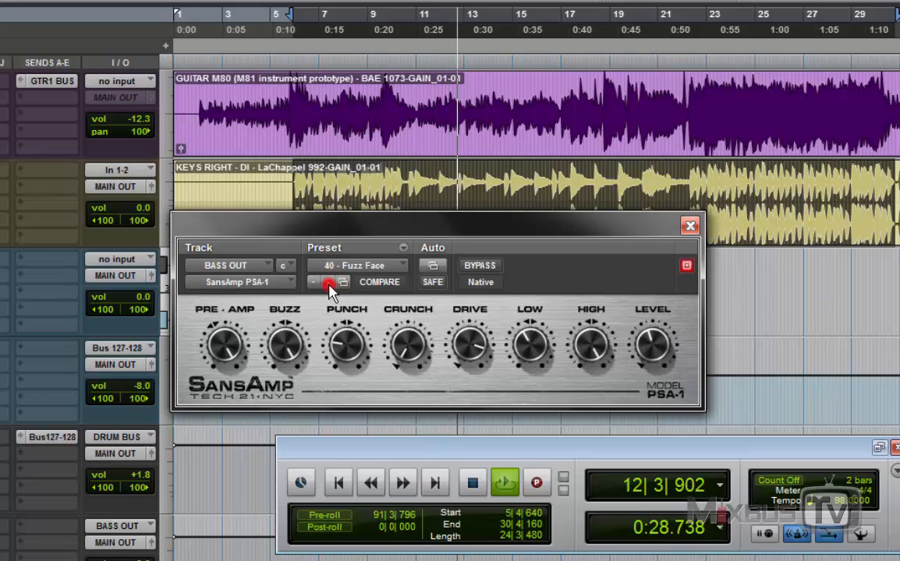
pyautogui.click(575, 275)
pyautogui.press('space')
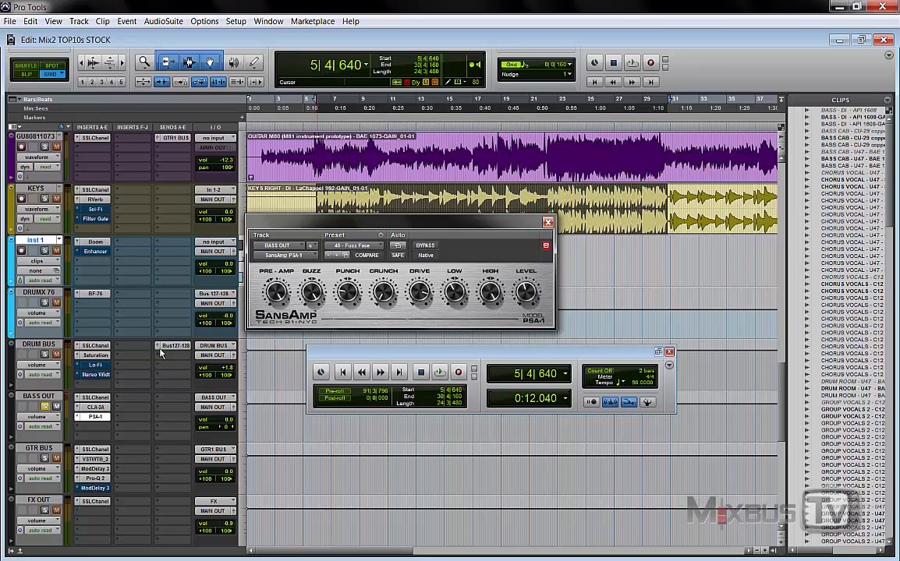
# Step: Move the SansAmp PSA-1 insert from BASS OUT to DRUM BUS and look up the Harmonic category among its multi-mono plug-ins
pyautogui.moveTo(87, 412); pyautogui.dragTo(90, 384)
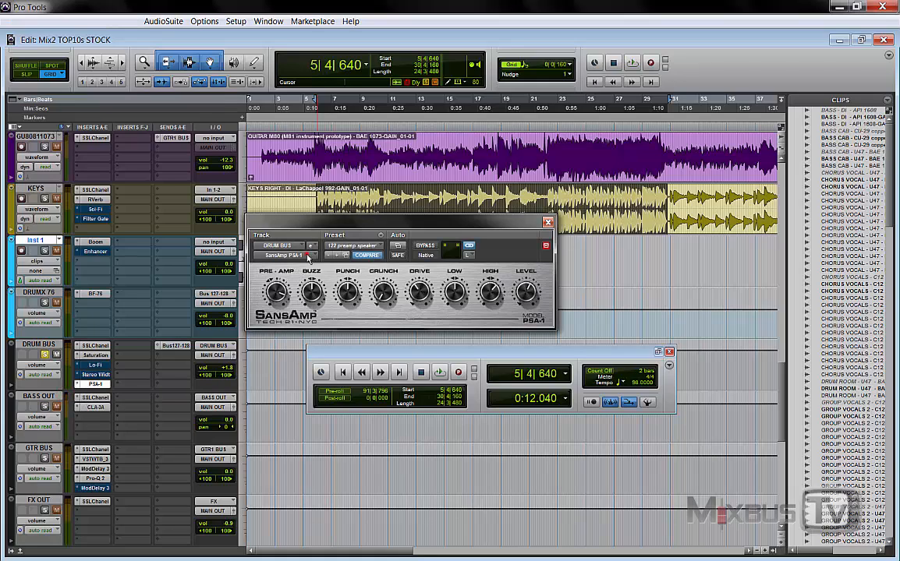
pyautogui.click(283, 255)
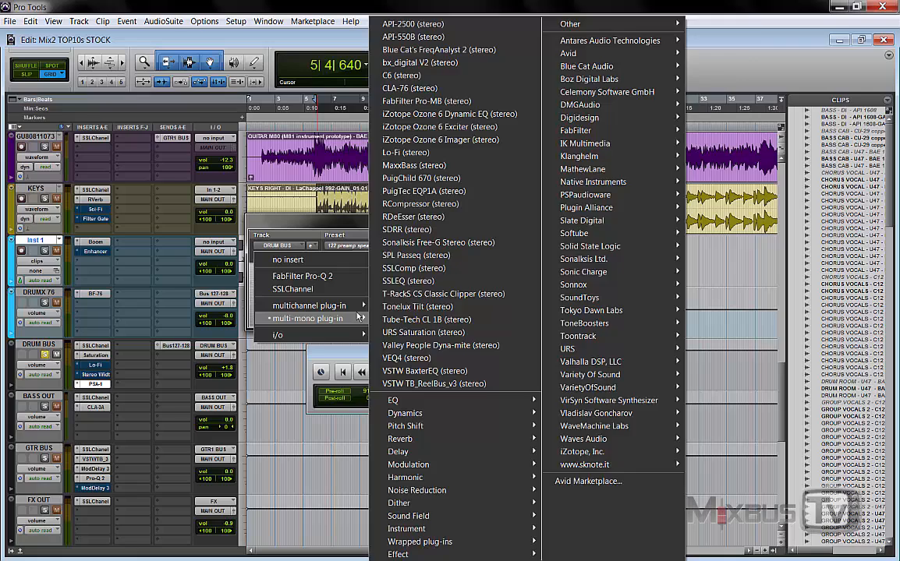
pyautogui.moveTo(360, 318)
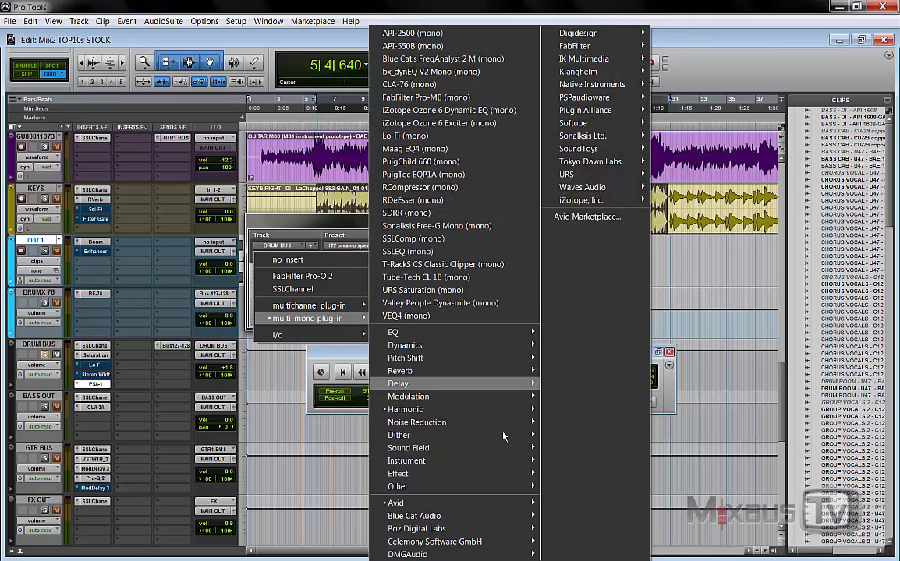
pyautogui.moveTo(519, 413)
pyautogui.click(306, 224)
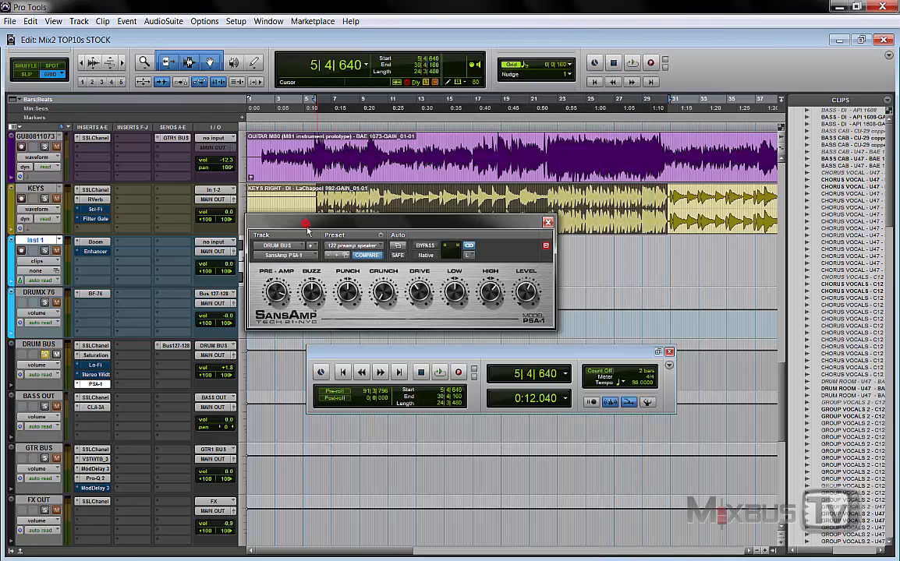
# Step: Bypass SansAmp PSA-1 on DRUM BUS and open Mod Delay III in insert E of GTR BUS
pyautogui.keyDown('ctrl'); pyautogui.click(96, 385); pyautogui.keyUp('ctrl')
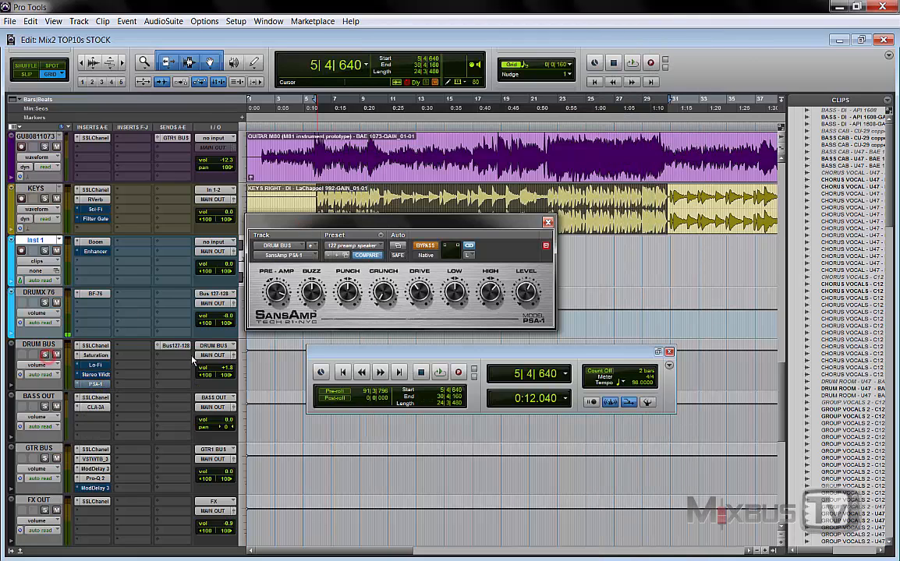
pyautogui.scroll(-1, 43, 323)
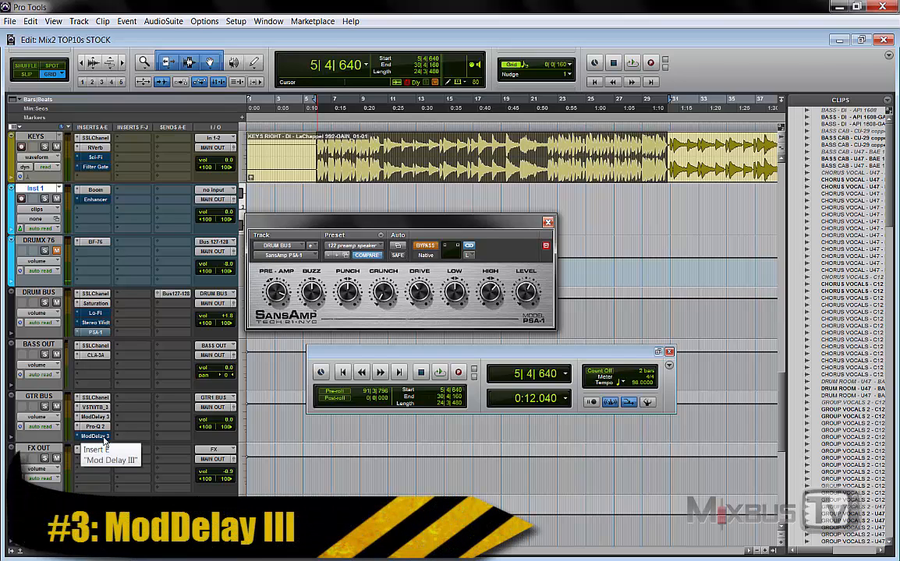
pyautogui.click(103, 439)
pyautogui.moveTo(508, 226); pyautogui.dragTo(507, 196)
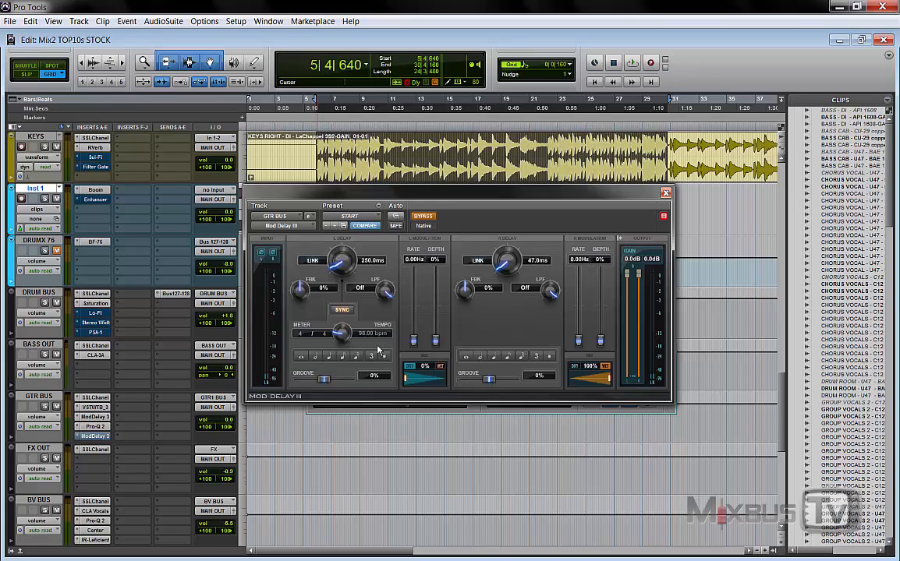
# Step: Solo GTR BUS, open Mod Delay III in insert C and compare the guitars with its 31 ms delay bypassed and active
pyautogui.click(45, 407)
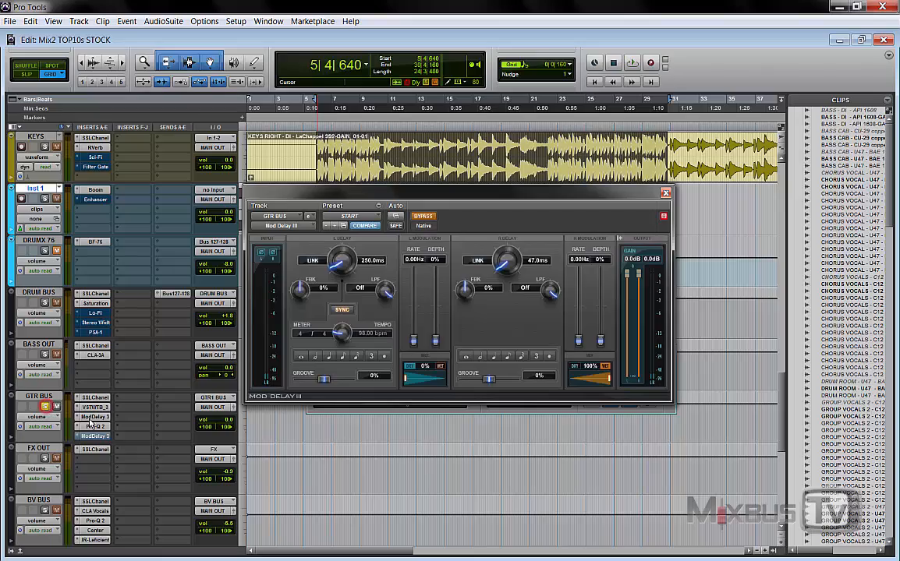
pyautogui.click(97, 418)
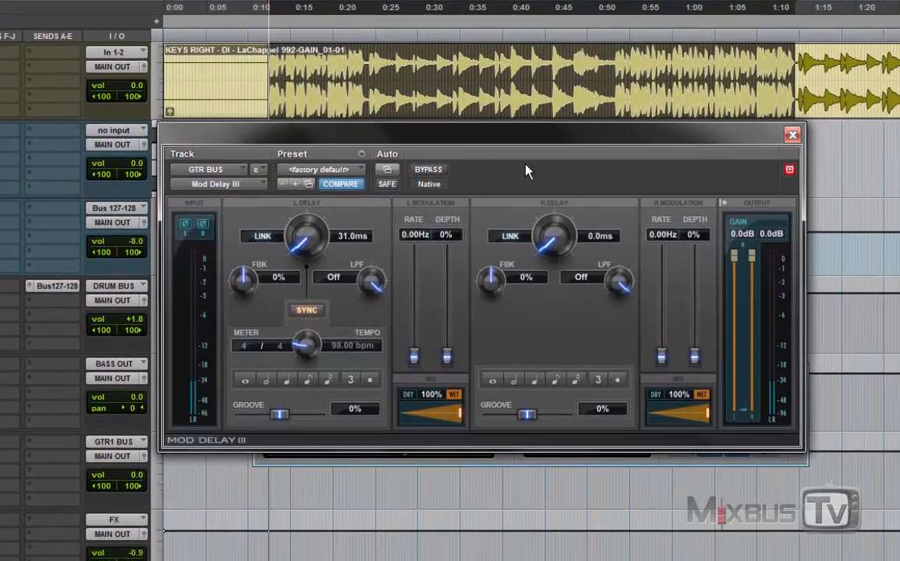
pyautogui.click(429, 170)
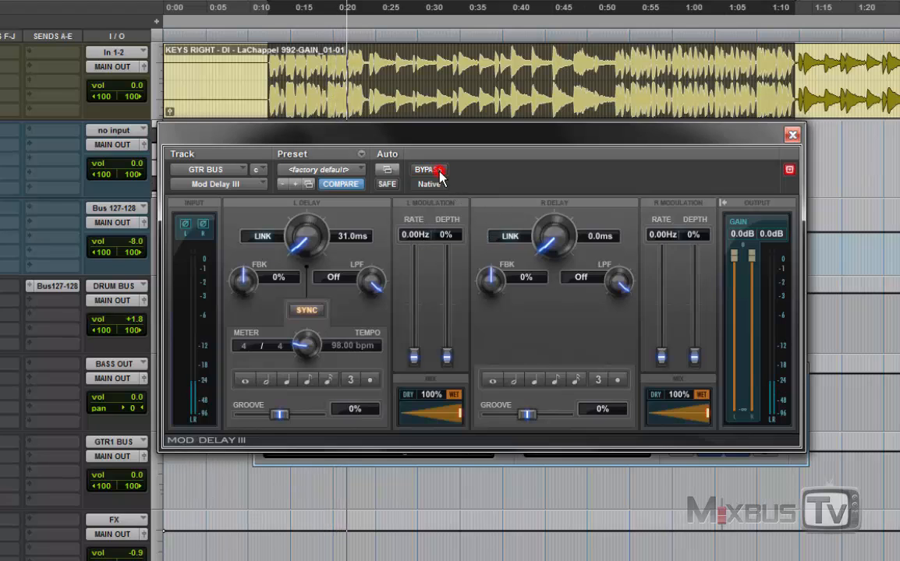
pyautogui.click(437, 170)
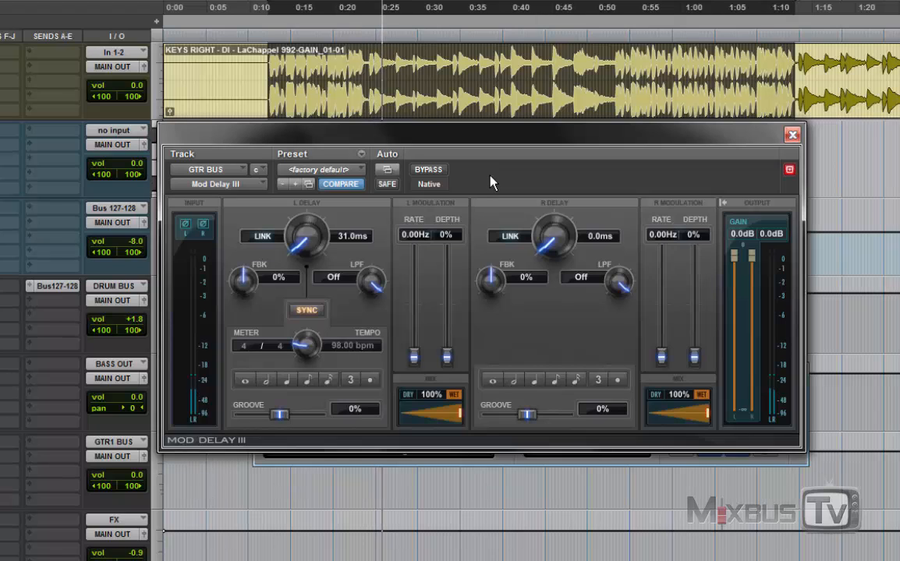
pyautogui.click(428, 169)
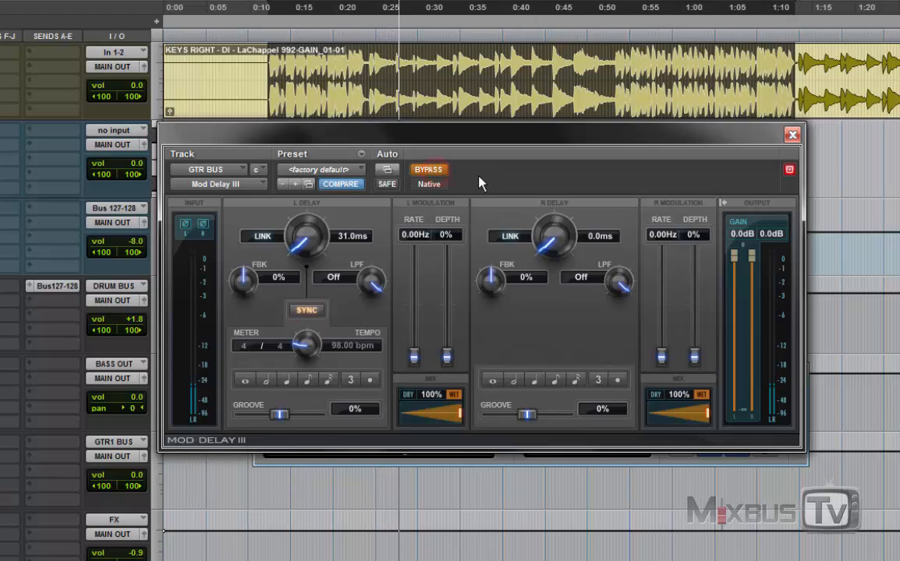
pyautogui.click(418, 169)
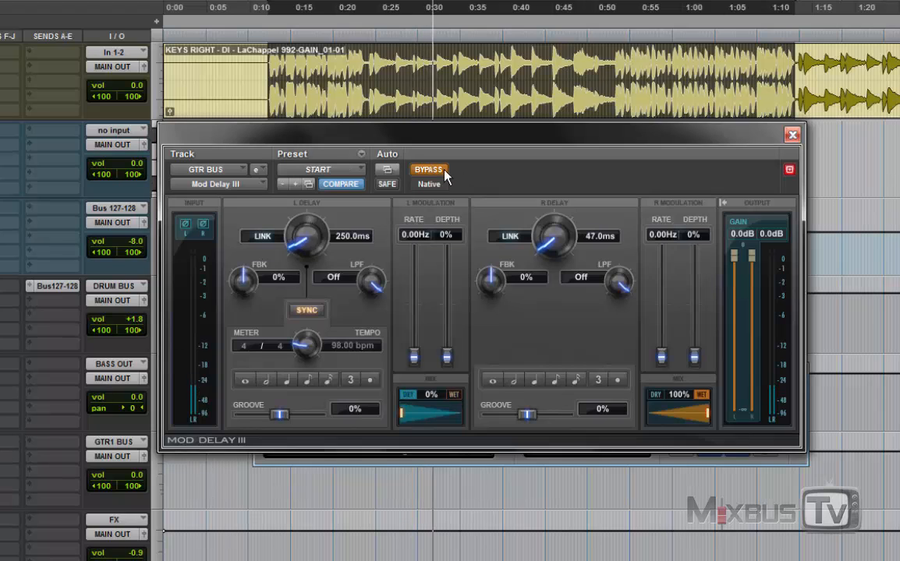
# Step: Activate Mod Delay III in insert E, set the left mix to 36%, and sync left to eighth notes and right to quarter notes
pyautogui.click(428, 169)
pyautogui.moveTo(436, 401); pyautogui.dragTo(439, 420)
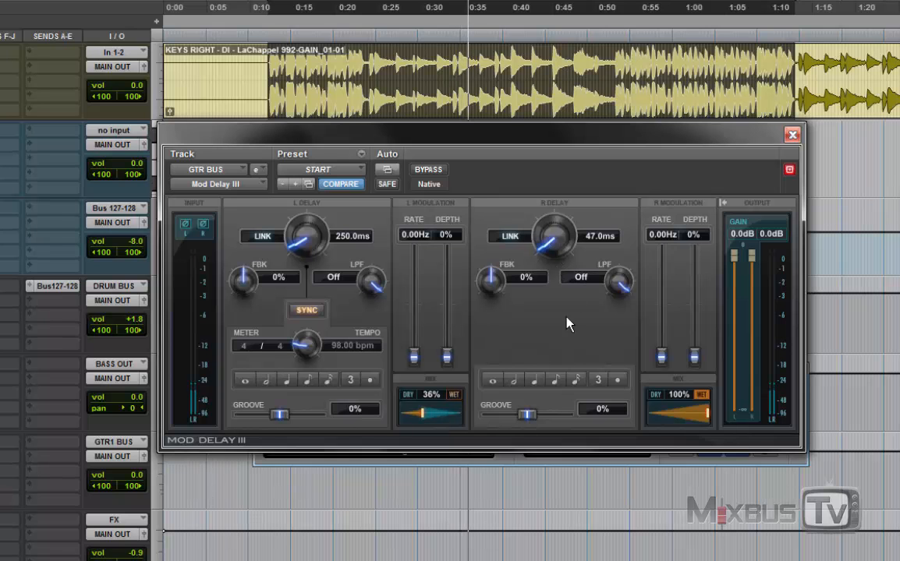
pyautogui.click(534, 382)
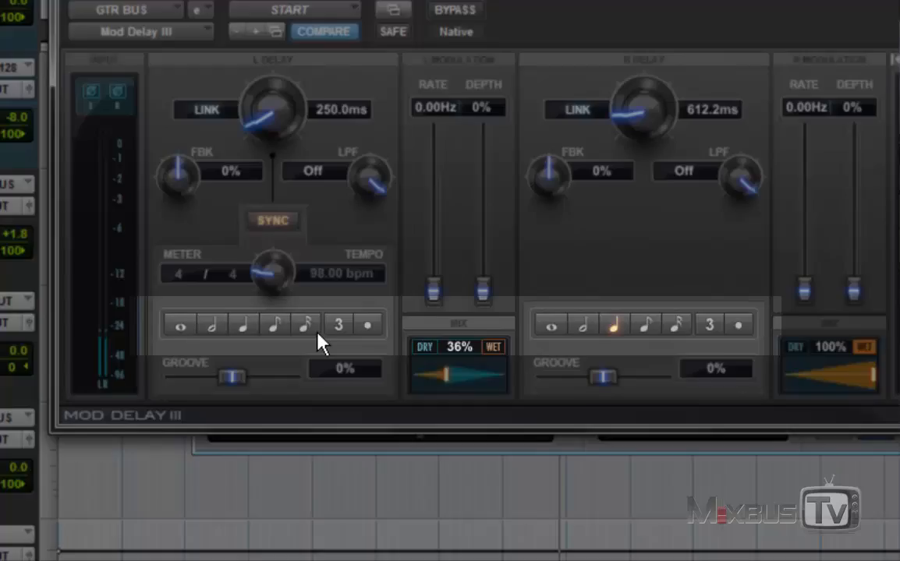
pyautogui.click(322, 363)
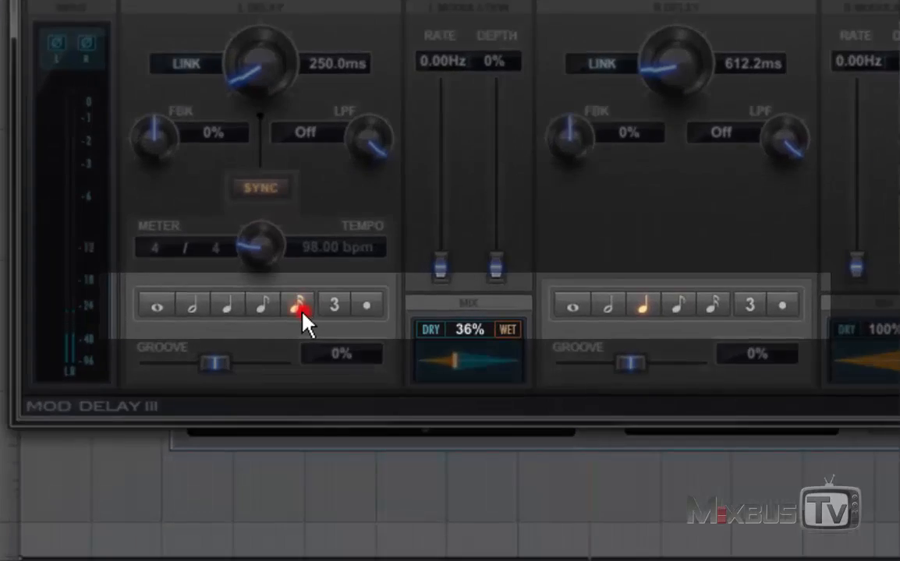
pyautogui.click(284, 365)
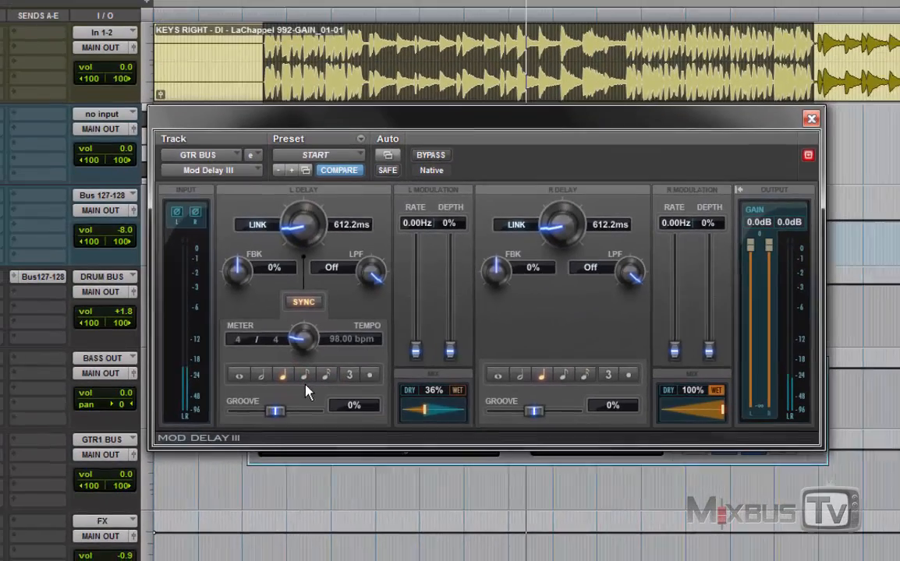
pyautogui.click(262, 305)
# Step: Try low-pass filtering the delays down to 426 Hz left and 120 Hz right, with the left mix fully wet
pyautogui.moveTo(368, 293); pyautogui.dragTo(367, 382)
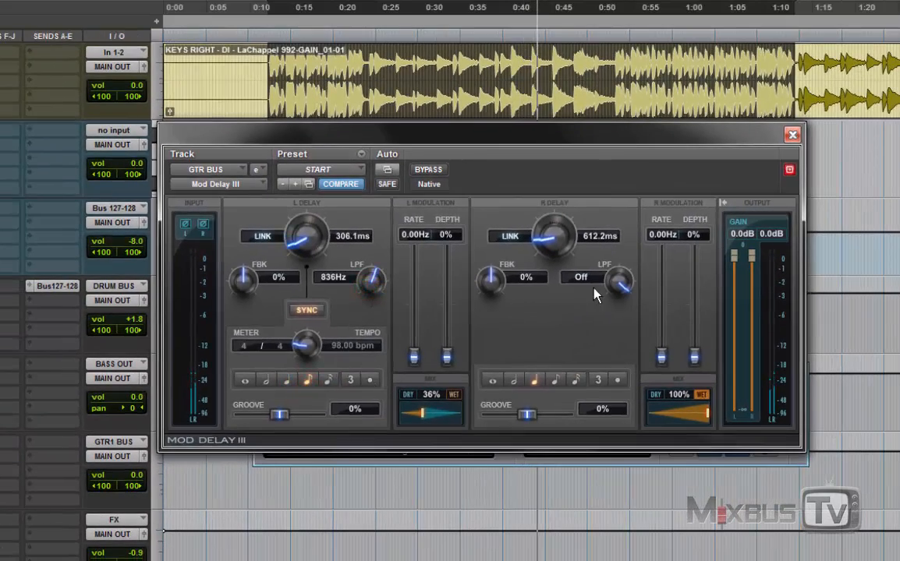
pyautogui.moveTo(616, 285); pyautogui.dragTo(583, 372)
pyautogui.moveTo(422, 417); pyautogui.dragTo(414, 310)
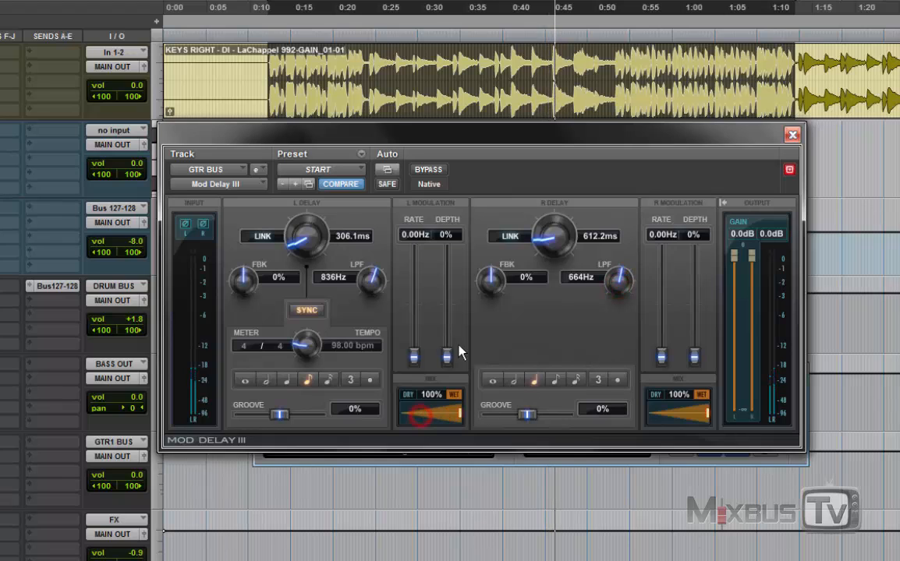
pyautogui.moveTo(371, 282); pyautogui.dragTo(381, 372)
pyautogui.moveTo(617, 283); pyautogui.dragTo(582, 329)
pyautogui.moveTo(373, 285); pyautogui.dragTo(364, 241)
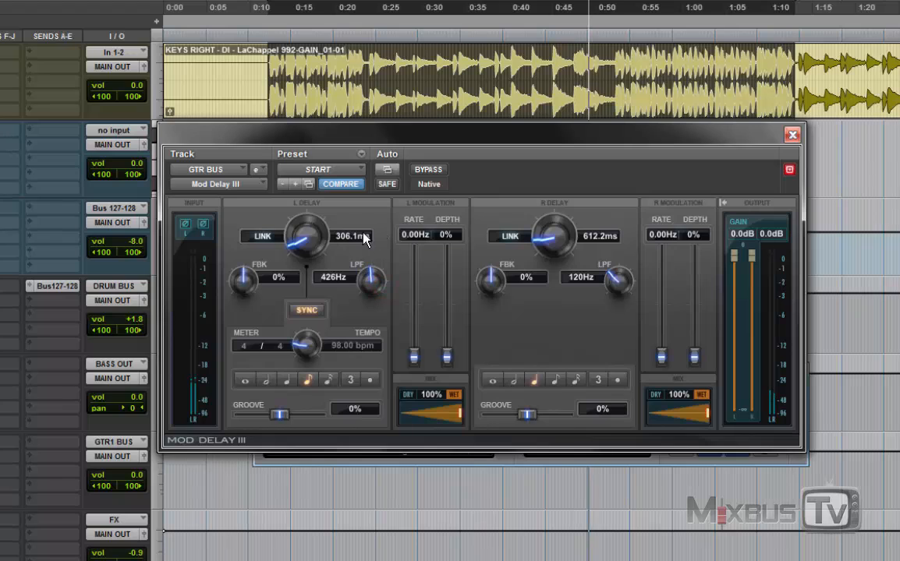
# Step: Link both delay channels and set their low-pass filter to 1407 Hz and mix to 33%
pyautogui.click(263, 237)
pyautogui.moveTo(372, 282); pyautogui.dragTo(388, 241)
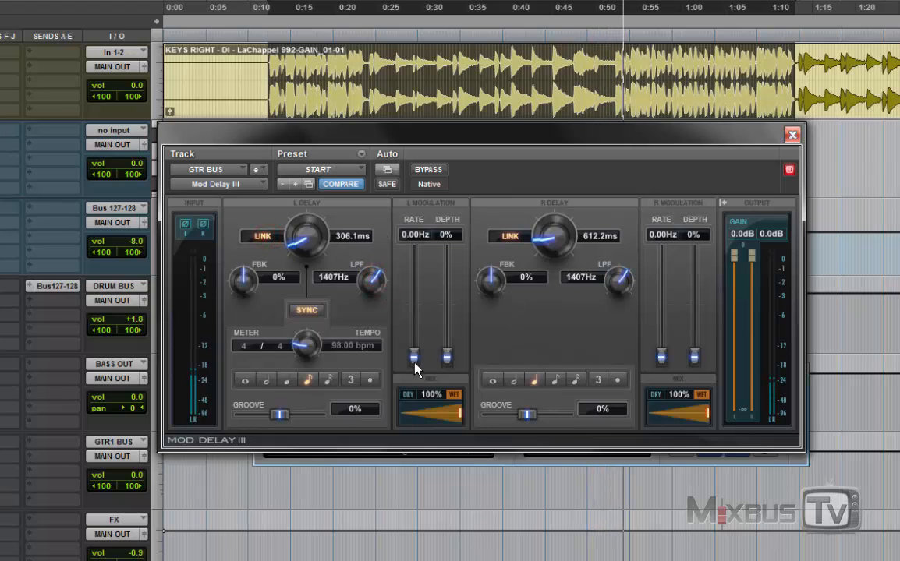
pyautogui.moveTo(459, 413); pyautogui.dragTo(394, 422)
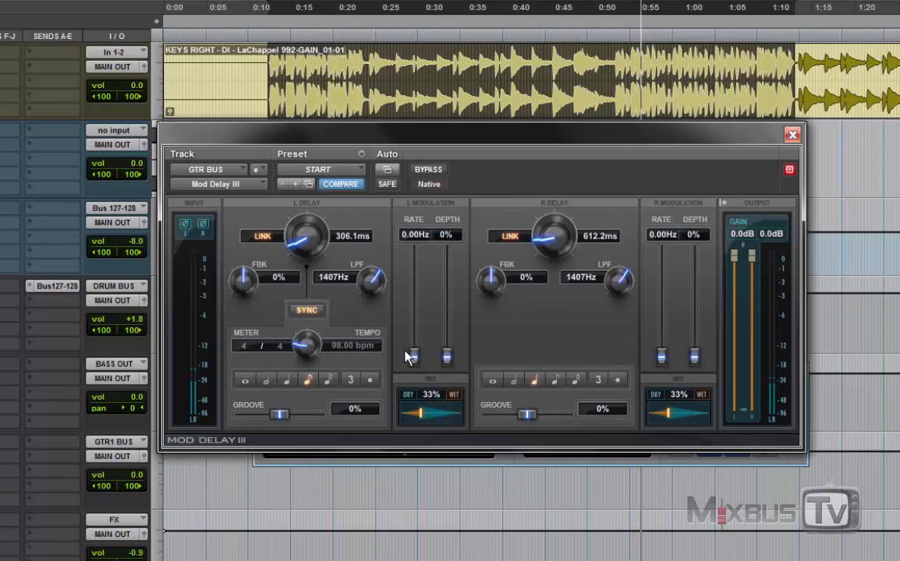
# Step: Modulate the linked delays at a rate of 17.25 Hz and 77% depth, and raise the mix to 58%
pyautogui.moveTo(412, 356); pyautogui.dragTo(413, 280)
pyautogui.moveTo(449, 343); pyautogui.dragTo(446, 317)
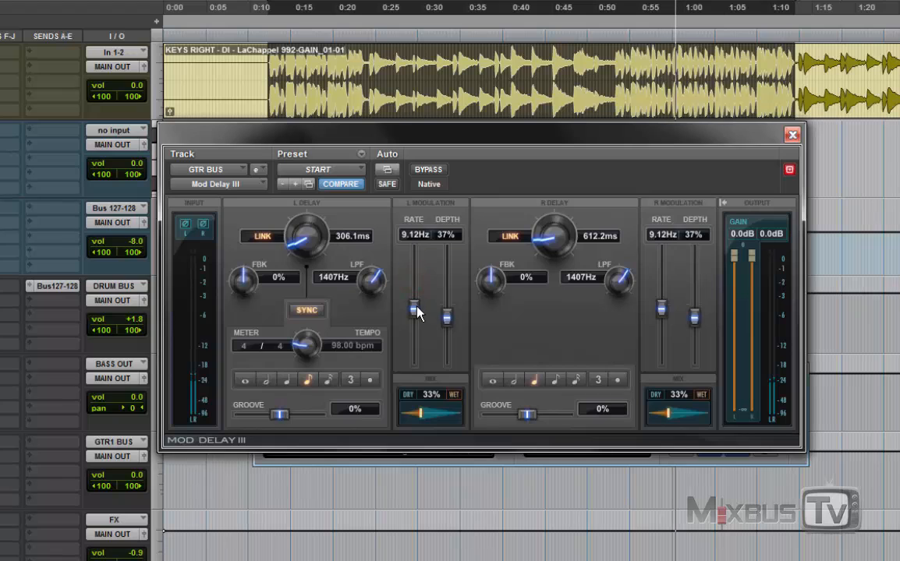
pyautogui.moveTo(418, 309); pyautogui.dragTo(414, 266)
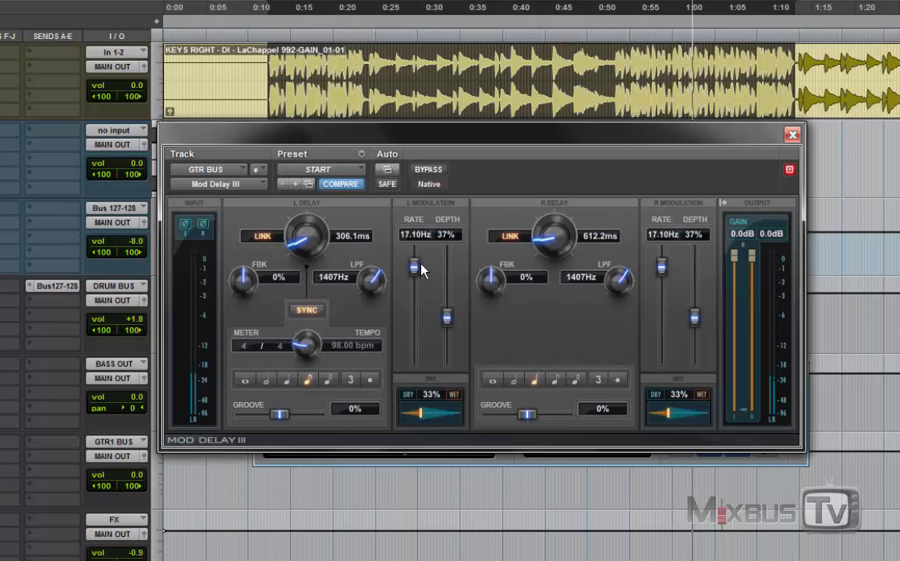
pyautogui.moveTo(449, 324); pyautogui.dragTo(447, 275)
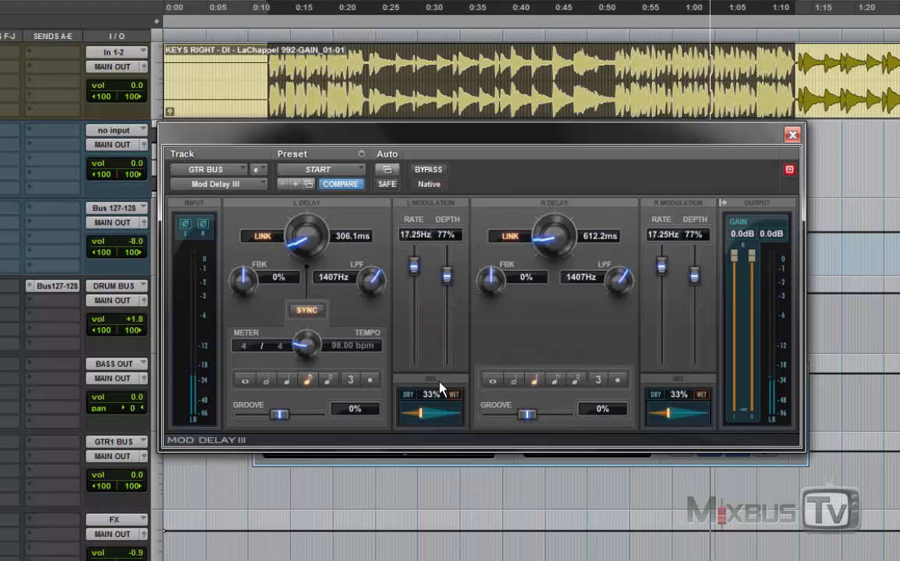
pyautogui.moveTo(419, 413); pyautogui.dragTo(442, 416)
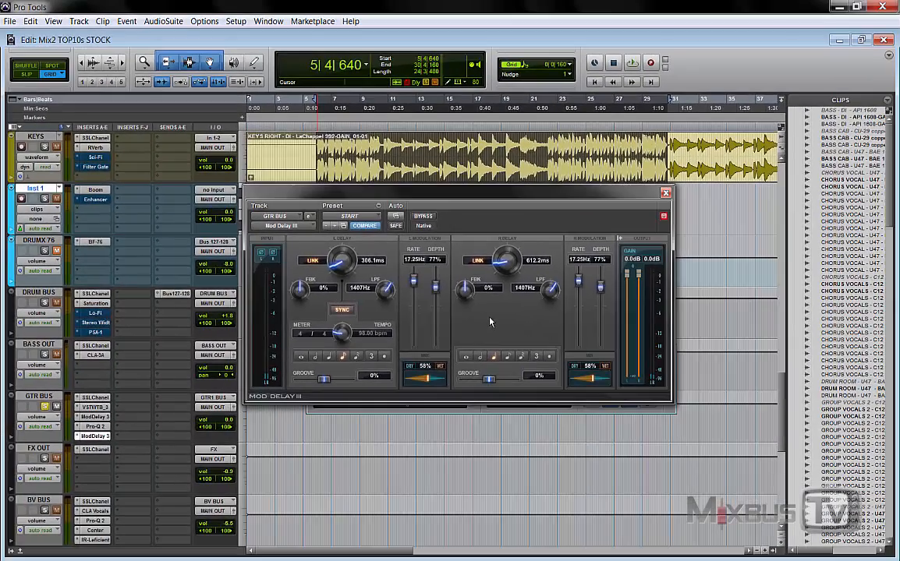
# Step: Close the Mod Delay III window and bypass the insert E instance on GTR BUS
pyautogui.scroll(-3, 487, 265)
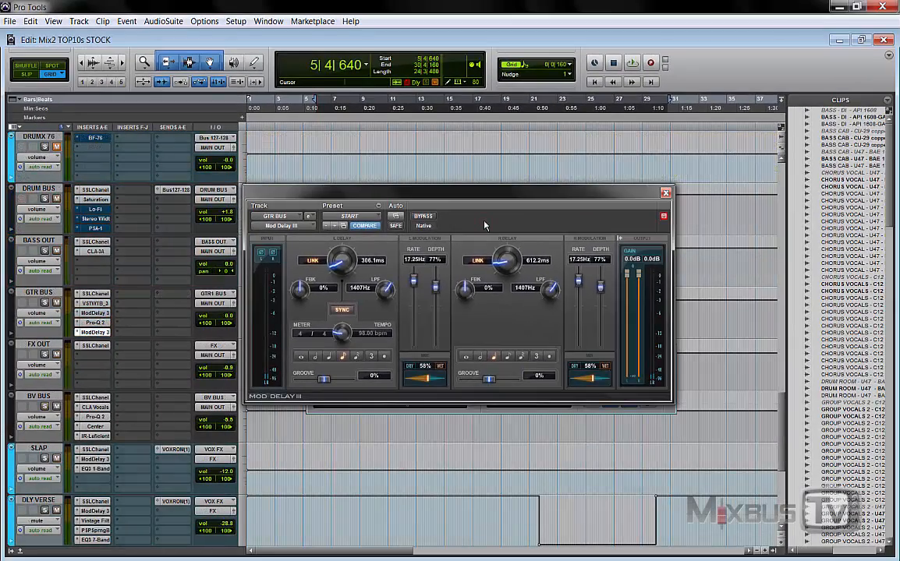
pyautogui.click(666, 192)
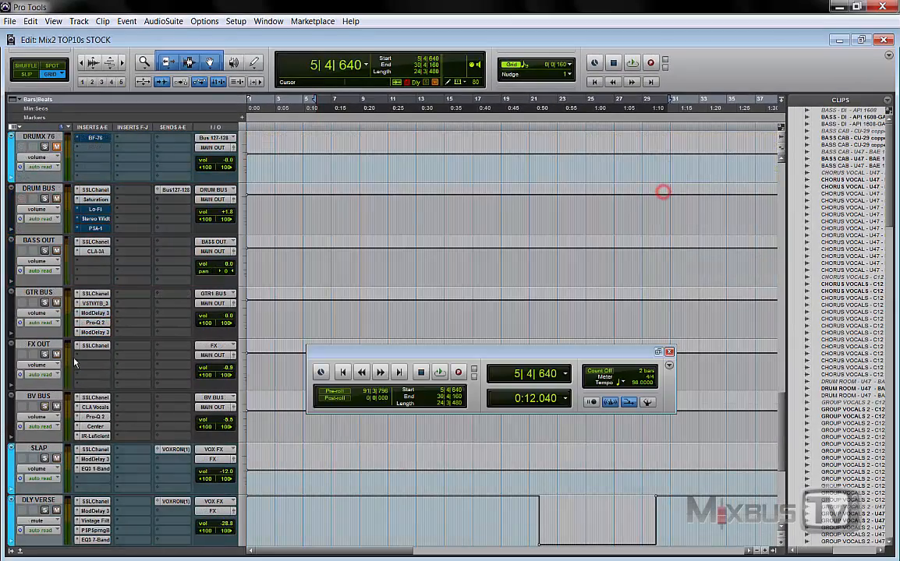
pyautogui.rightClick(106, 333)
pyautogui.click(113, 337)
# Step: Open D-Verb in insert E of the lead vocal track LEAD471073 and solo the track
pyautogui.scroll(10, 189, 325)
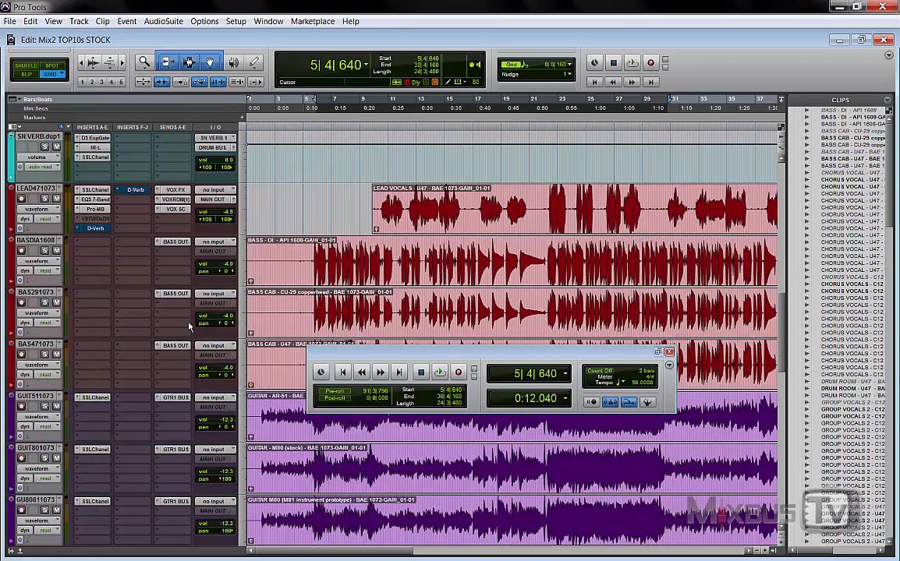
pyautogui.click(95, 281)
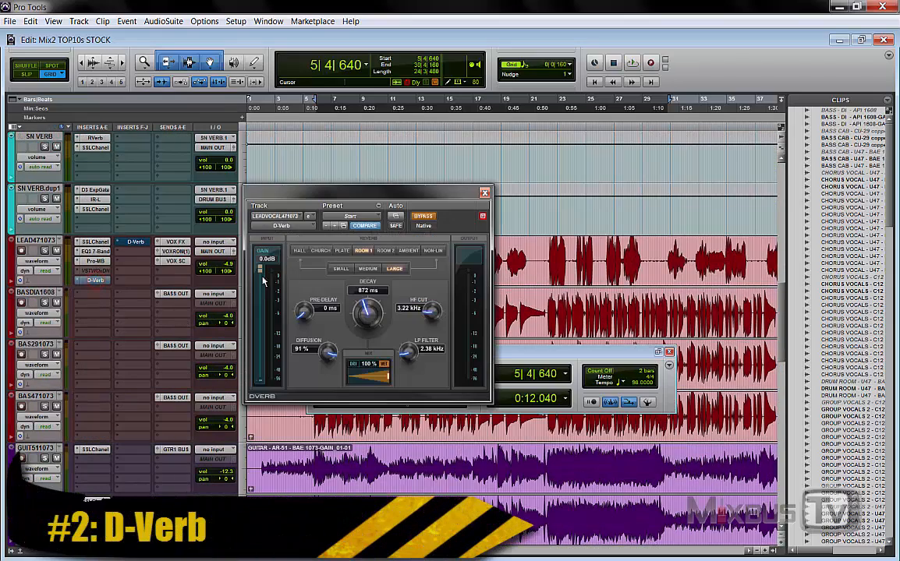
pyautogui.moveTo(383, 197); pyautogui.dragTo(393, 206)
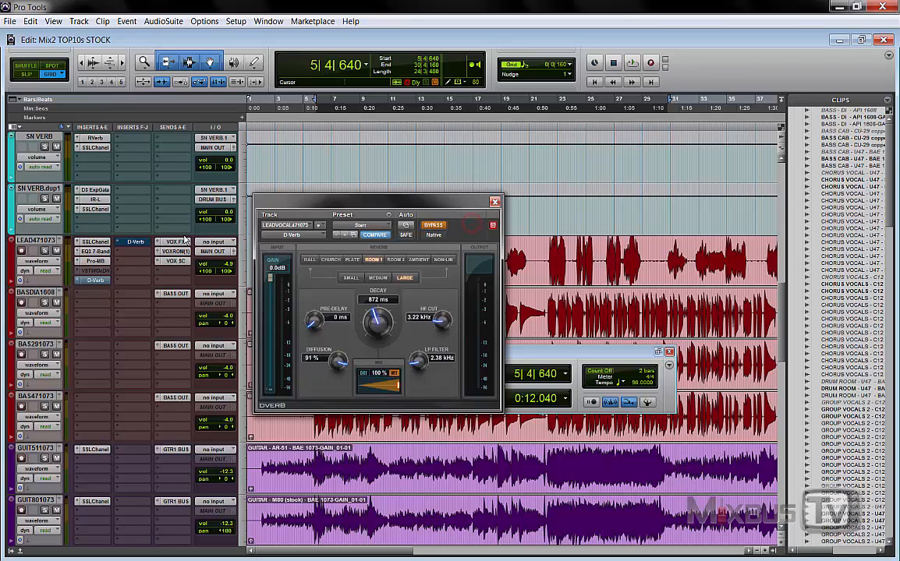
pyautogui.click(44, 251)
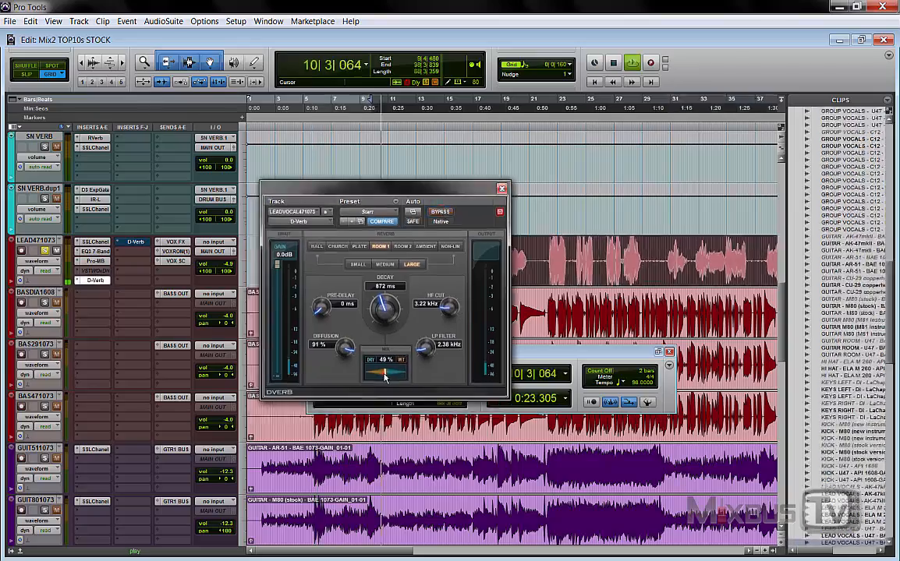
# Step: Audition active D-Verb on the vocal with 16 ms pre-delay and a 25% mix, trying Room 1's Medium and Small sizes
pyautogui.moveTo(384, 377); pyautogui.dragTo(371, 375)
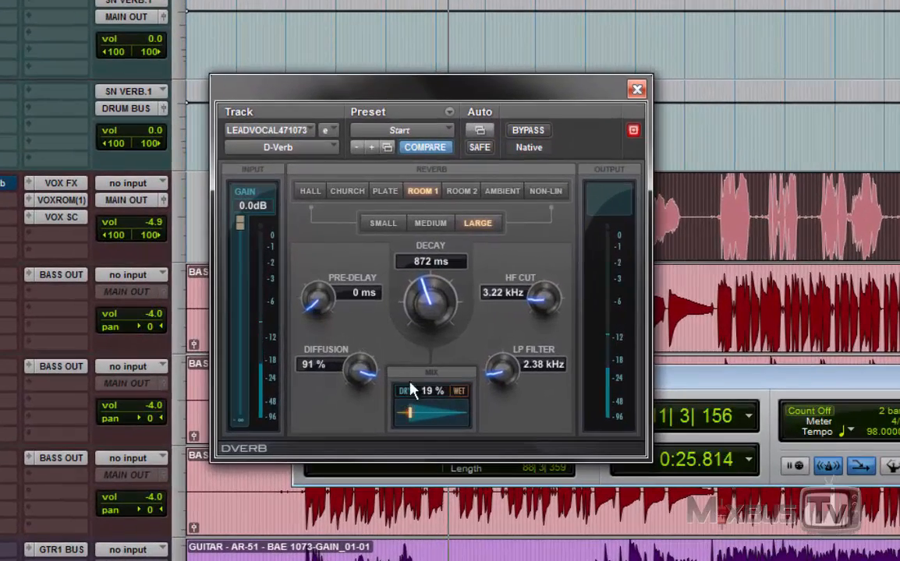
pyautogui.moveTo(320, 295); pyautogui.dragTo(338, 282)
pyautogui.click(413, 418)
pyautogui.moveTo(413, 419); pyautogui.dragTo(423, 416)
pyautogui.click(425, 226)
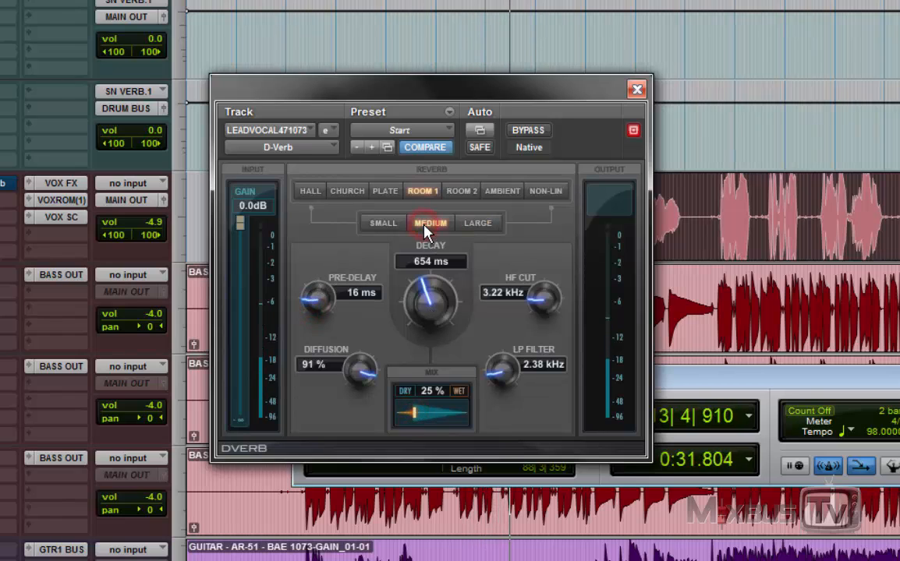
pyautogui.click(382, 224)
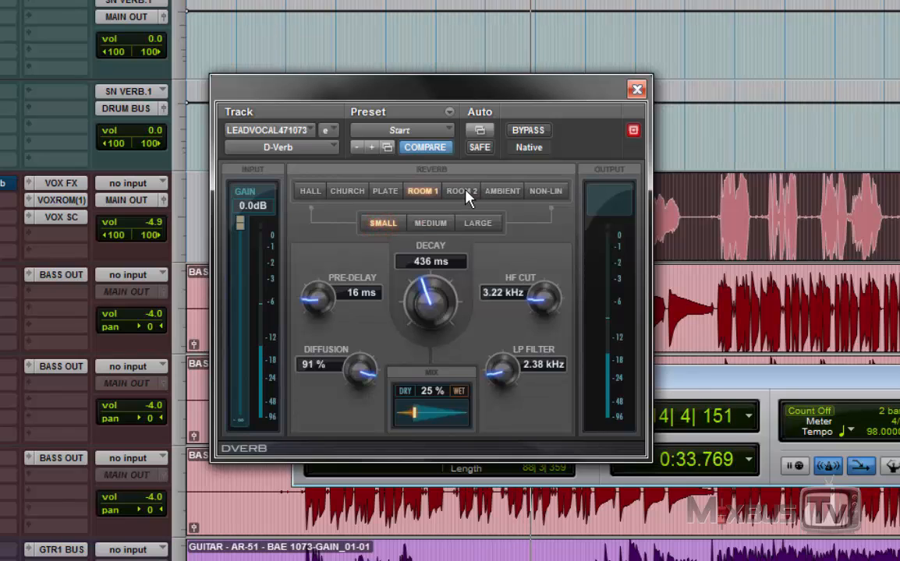
# Step: Audition the Room 2 algorithm at a 74% mix, with HF Cut at 9.90 kHz and LP Filter at 14.73 kHz
pyautogui.click(461, 191)
pyautogui.moveTo(544, 321); pyautogui.dragTo(528, 385)
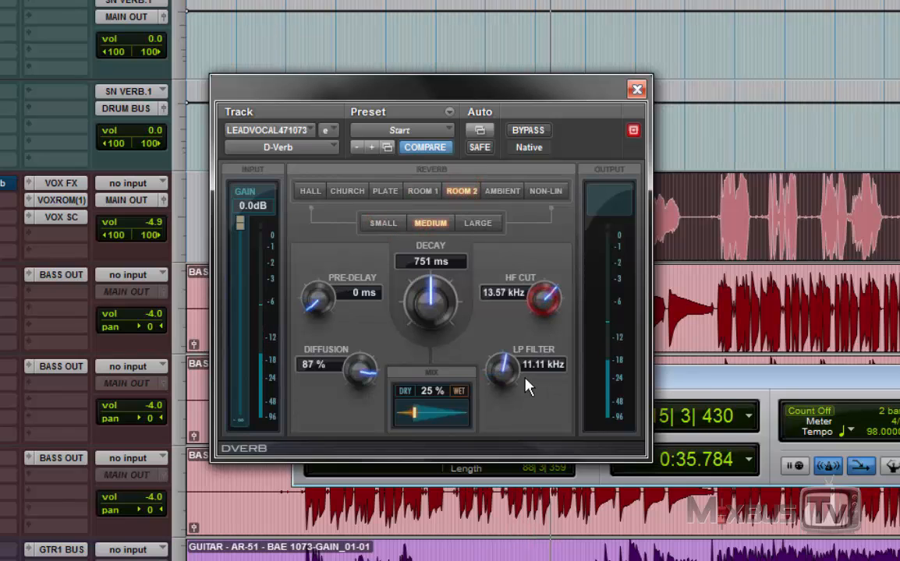
pyautogui.moveTo(411, 416); pyautogui.dragTo(465, 417)
pyautogui.moveTo(505, 362); pyautogui.dragTo(509, 334)
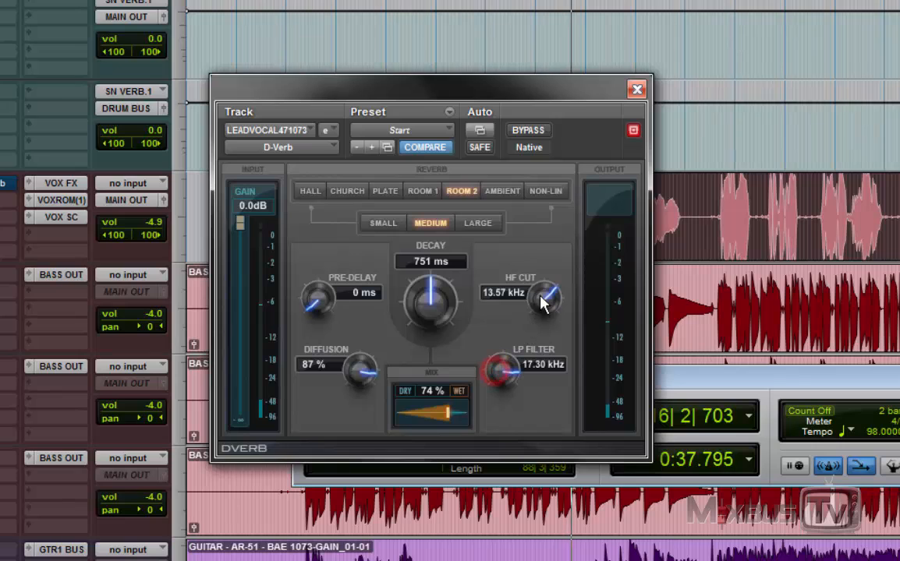
pyautogui.moveTo(540, 298); pyautogui.dragTo(538, 328)
pyautogui.moveTo(508, 368); pyautogui.dragTo(508, 382)
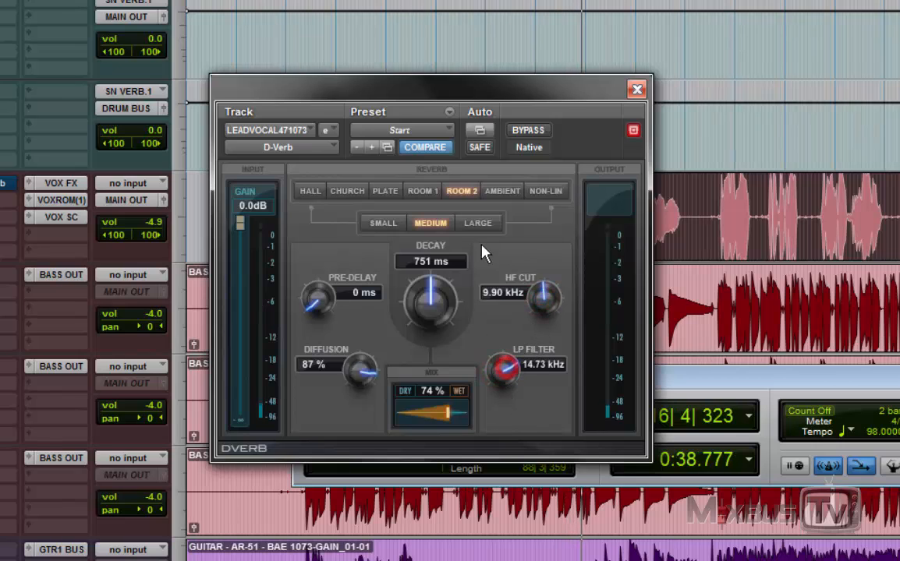
# Step: Switch to the Plate algorithm with HF Cut 9.39 kHz, LP Filter 16.88 kHz and a 22% mix, and stop playback
pyautogui.click(422, 191)
pyautogui.click(384, 191)
pyautogui.moveTo(442, 413)
pyautogui.mouseDown()
pyautogui.moveTo(425, 412)
pyautogui.moveTo(436, 413)
pyautogui.mouseUp()
pyautogui.moveTo(500, 373); pyautogui.dragTo(503, 412)
pyautogui.moveTo(547, 308); pyautogui.dragTo(548, 355)
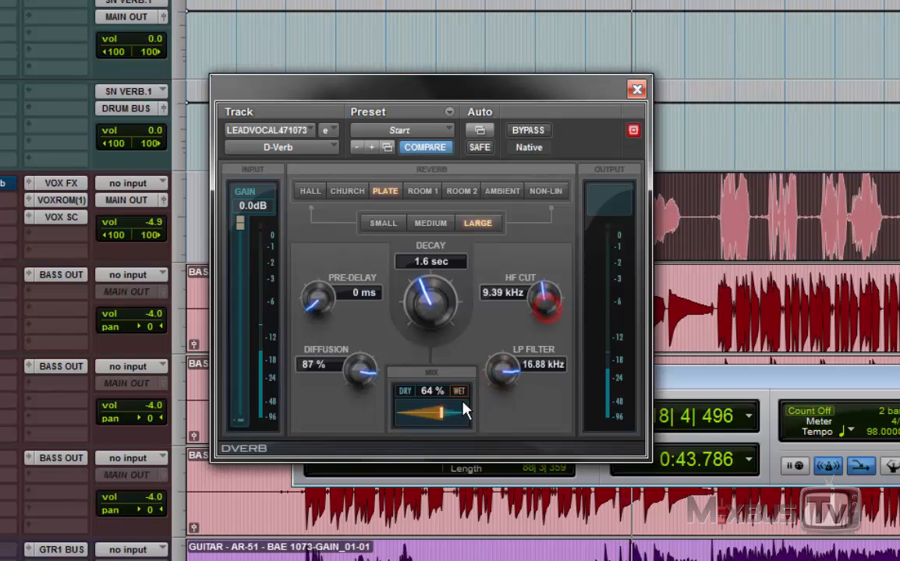
pyautogui.moveTo(462, 412); pyautogui.dragTo(408, 416)
pyautogui.press('space')
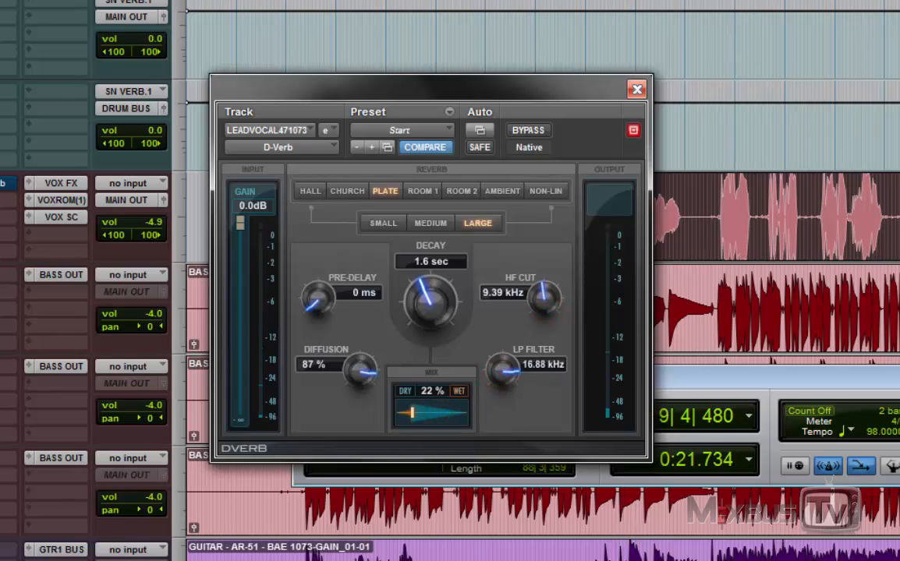
# Step: Bypass D-Verb in insert E of the lead vocal, and activate and open the D-Verb in insert F
pyautogui.rightClick(0, 246)
pyautogui.click(2, 259)
pyautogui.rightClick(2, 179)
pyautogui.click(2, 191)
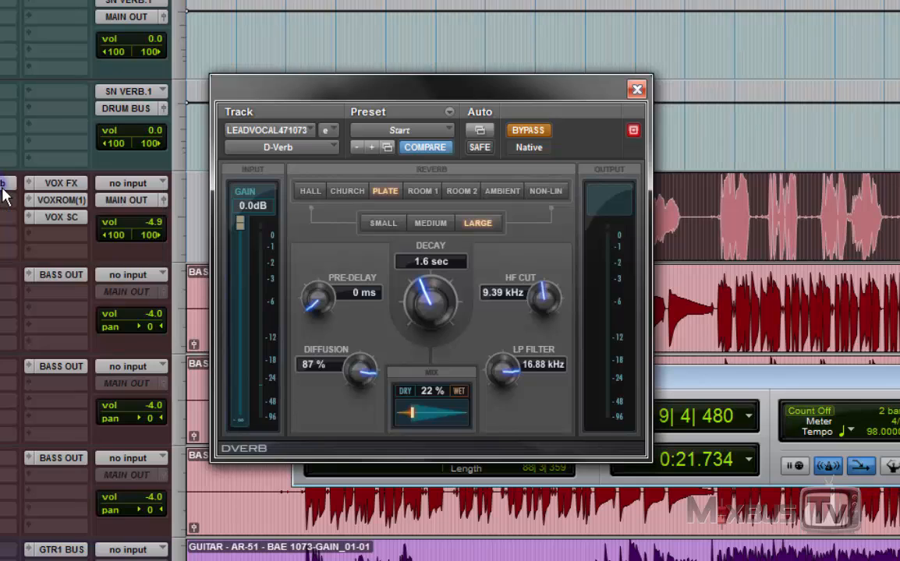
pyautogui.click(3, 184)
# Step: Play the vocal and set the second D-Verb to a 43% mix, HF Cut 5.10 kHz and LP Filter 4.06 kHz
pyautogui.press('space')
pyautogui.moveTo(456, 416); pyautogui.dragTo(408, 412)
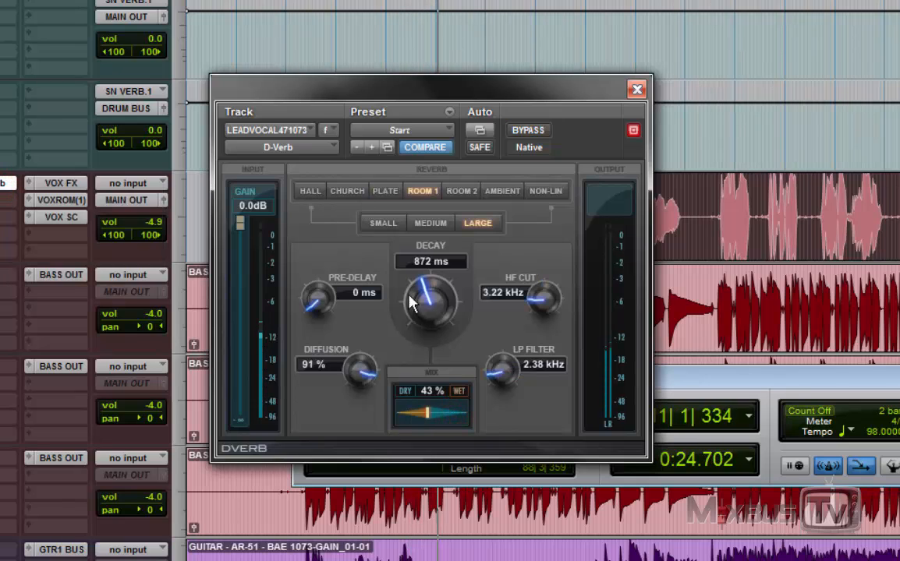
pyautogui.moveTo(544, 298); pyautogui.dragTo(543, 277)
pyautogui.moveTo(506, 376); pyautogui.dragTo(505, 361)
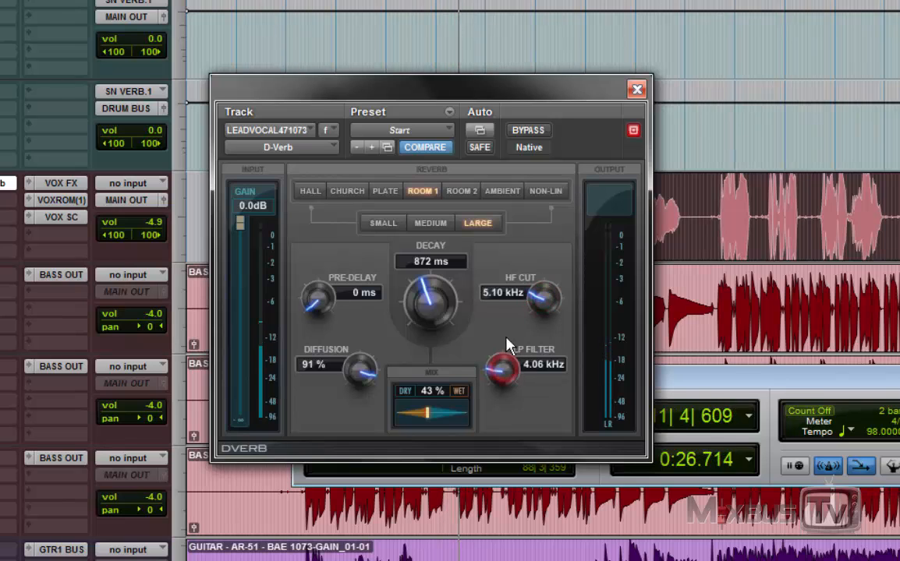
# Step: Audition D-Verb's Room 1 algorithm with an 18% mix, 10 ms pre-delay, HF Cut 13.02 kHz and LP Filter 13.81 kHz
pyautogui.moveTo(427, 412)
pyautogui.mouseDown()
pyautogui.moveTo(506, 416)
pyautogui.moveTo(412, 418)
pyautogui.mouseUp()
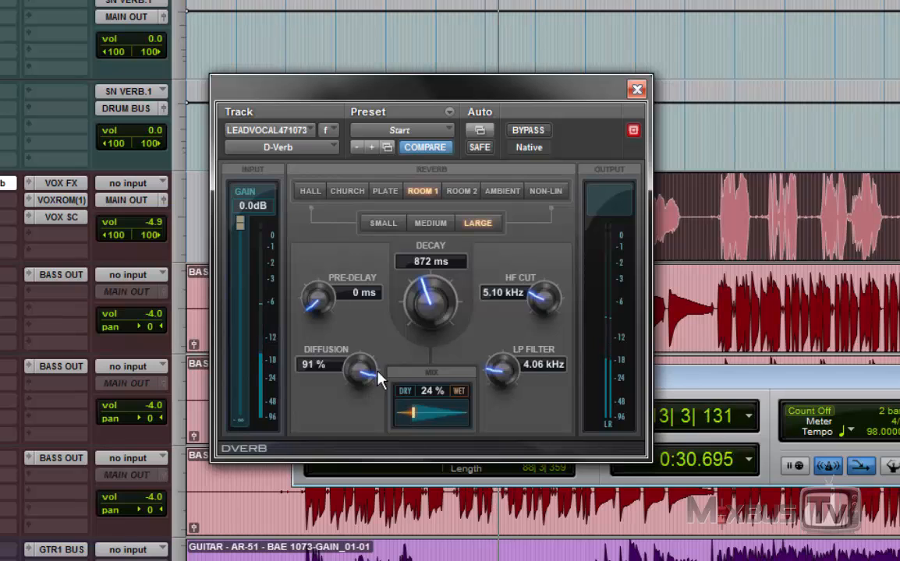
pyautogui.moveTo(316, 299); pyautogui.dragTo(315, 292)
pyautogui.moveTo(500, 370); pyautogui.dragTo(515, 291)
pyautogui.moveTo(537, 301); pyautogui.dragTo(556, 240)
pyautogui.moveTo(500, 360); pyautogui.dragTo(505, 335)
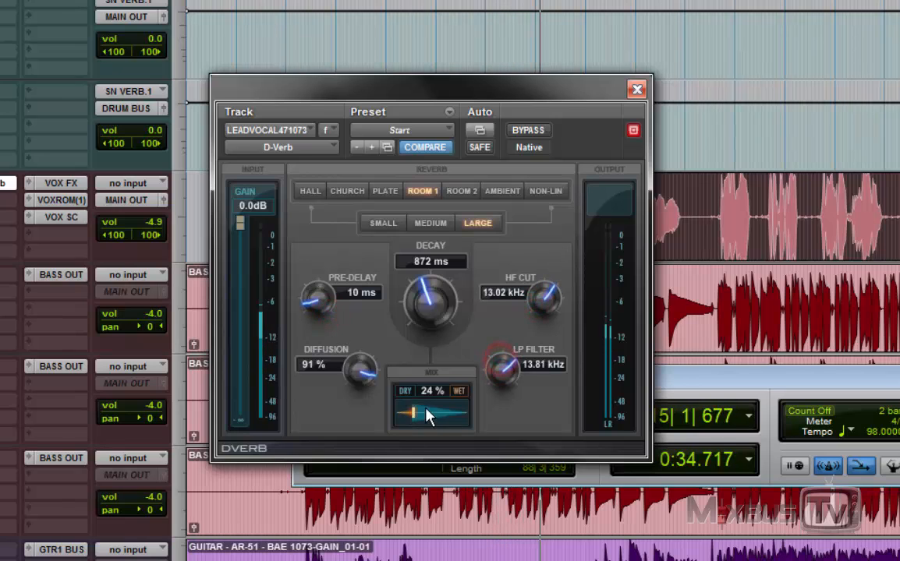
pyautogui.moveTo(413, 416); pyautogui.dragTo(411, 419)
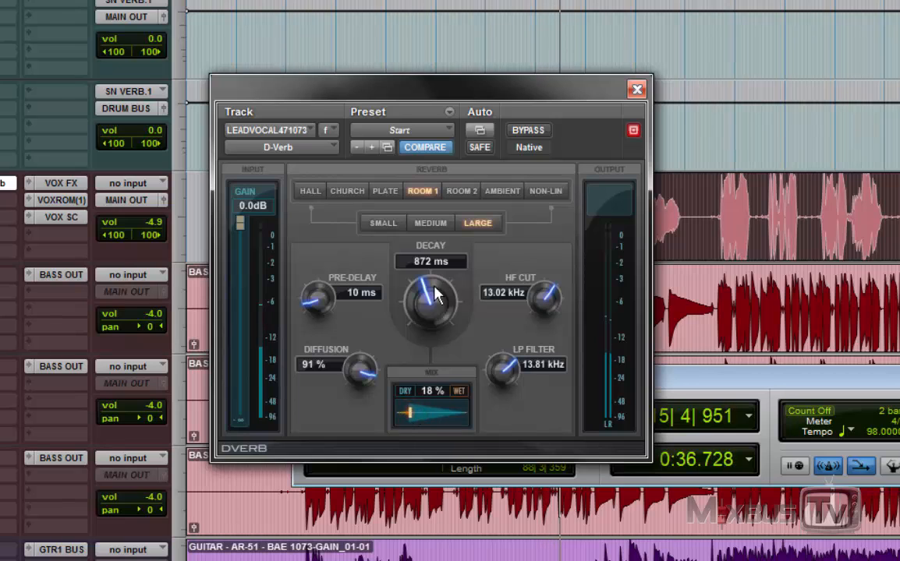
# Step: Audition the Plate algorithm with LP Filter 17.92 kHz, pre-delay 19 ms, decay 1.3 sec and 27% mix, comparing it against bypass
pyautogui.click(386, 193)
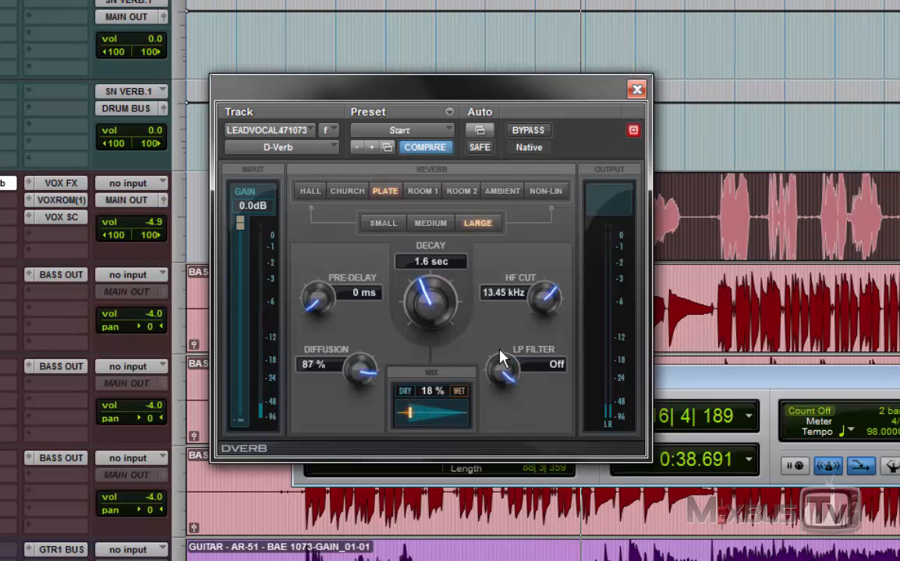
pyautogui.moveTo(505, 368); pyautogui.dragTo(506, 404)
pyautogui.moveTo(322, 312); pyautogui.dragTo(314, 245)
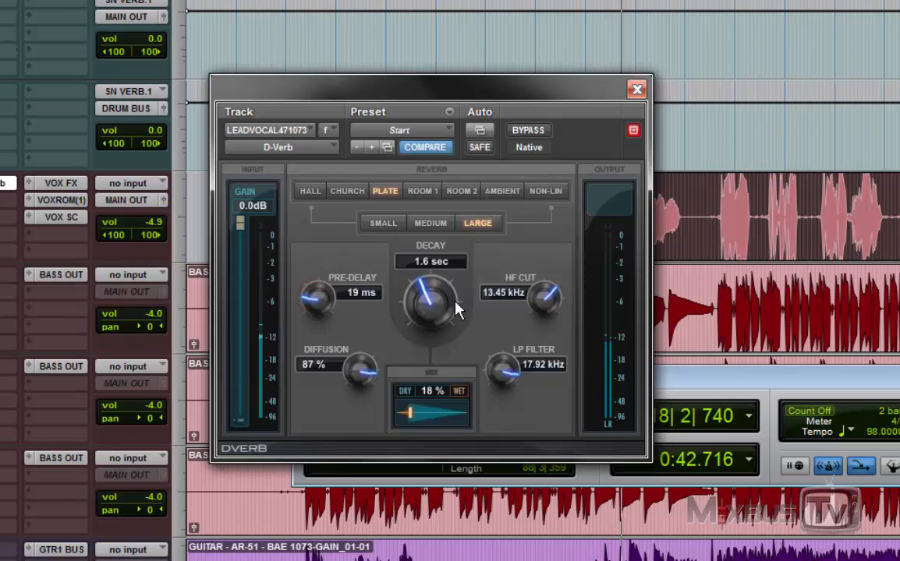
pyautogui.moveTo(432, 298); pyautogui.dragTo(446, 372)
pyautogui.moveTo(410, 415); pyautogui.dragTo(415, 416)
pyautogui.click(529, 131)
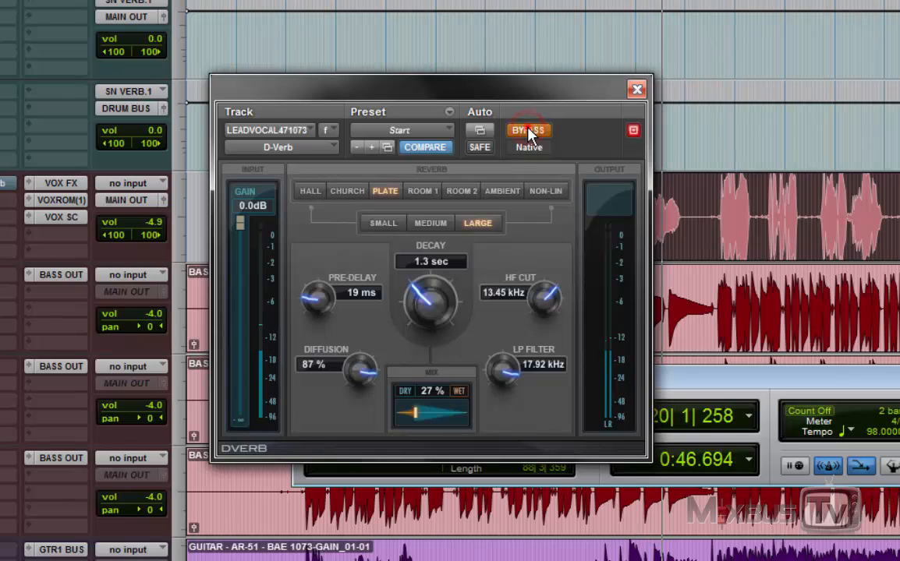
pyautogui.click(529, 131)
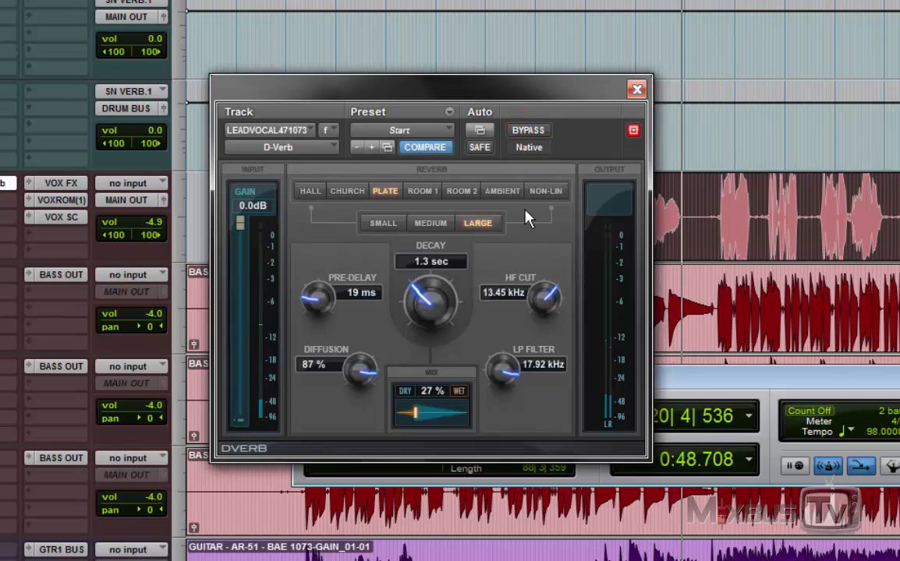
# Step: Switch the D-Verb to the Non-Lin algorithm with a 37% mix and close the plug-in window
pyautogui.click(546, 191)
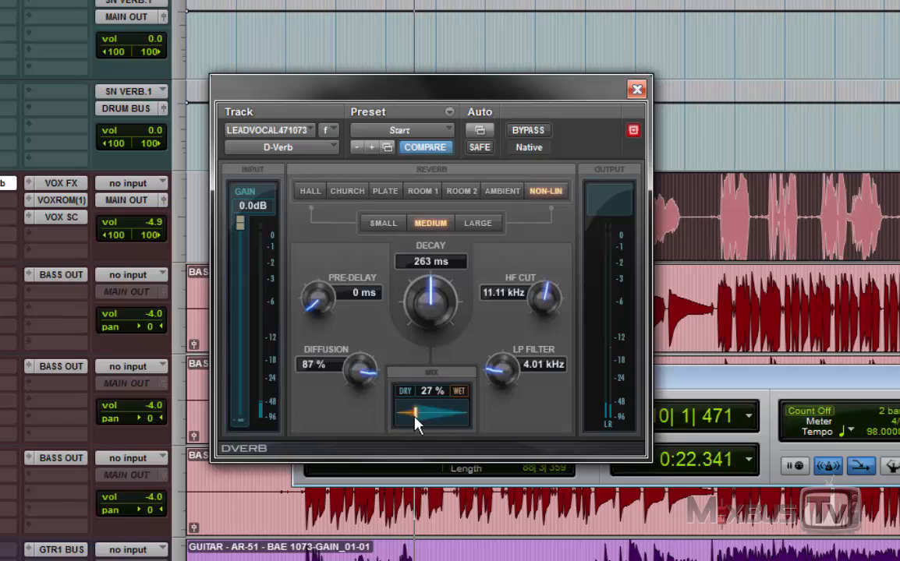
pyautogui.moveTo(416, 420)
pyautogui.mouseDown()
pyautogui.moveTo(430, 421)
pyautogui.moveTo(421, 418)
pyautogui.mouseUp()
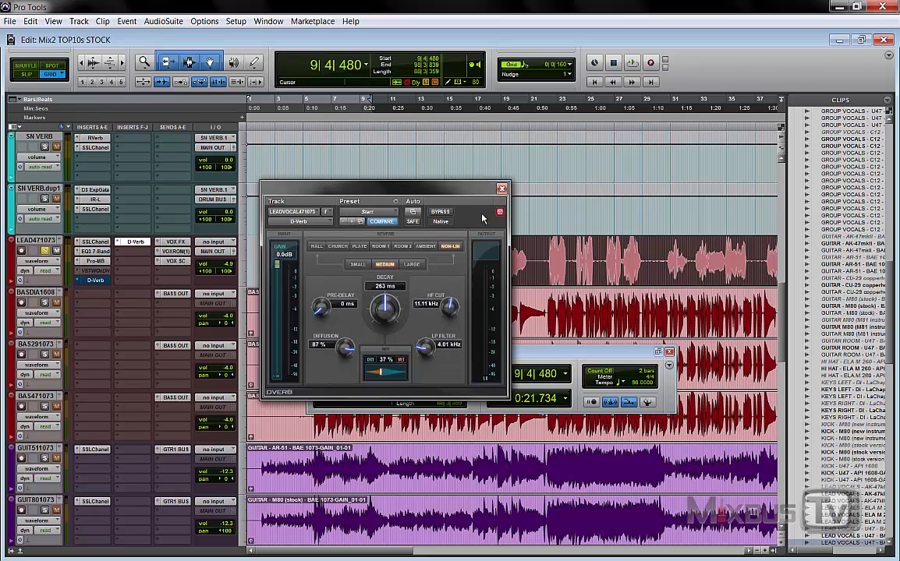
pyautogui.click(503, 188)
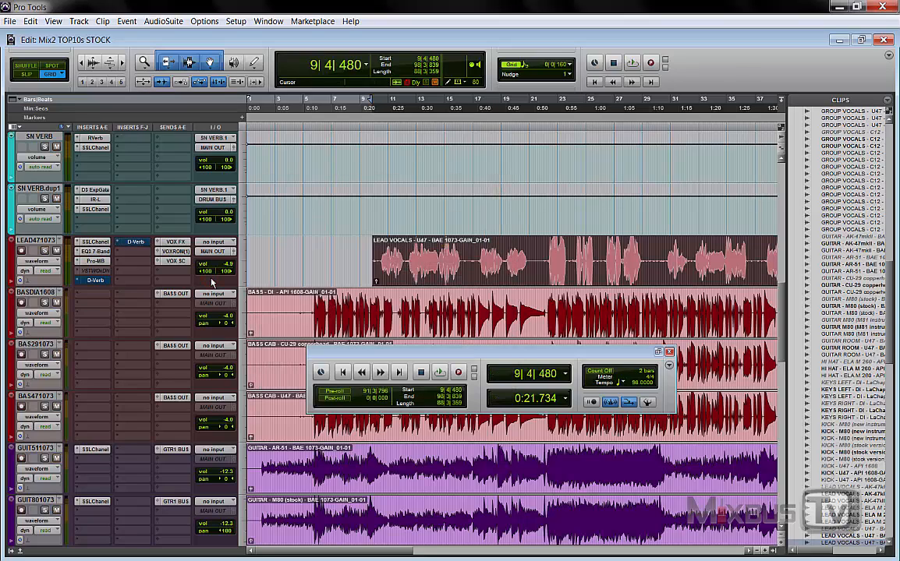
# Step: Open the Channel Strip in insert B of the Master 1 track and move its window to the middle of the session
pyautogui.scroll(-10, 212, 283)
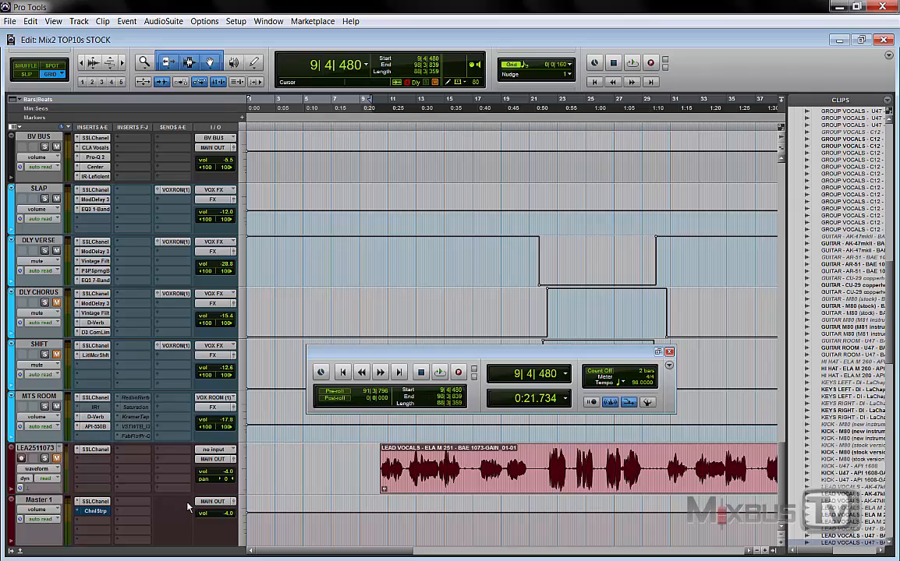
pyautogui.click(95, 510)
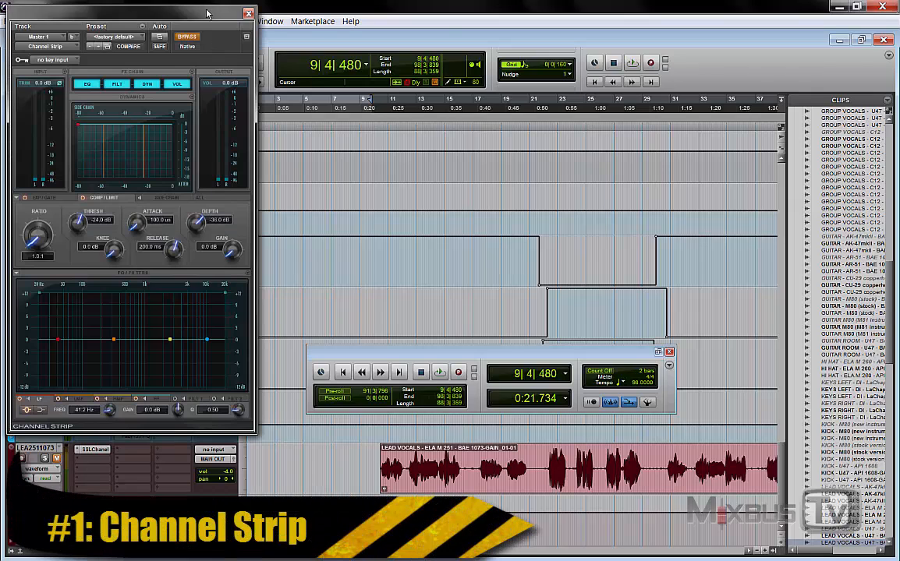
pyautogui.moveTo(208, 13); pyautogui.dragTo(483, 65)
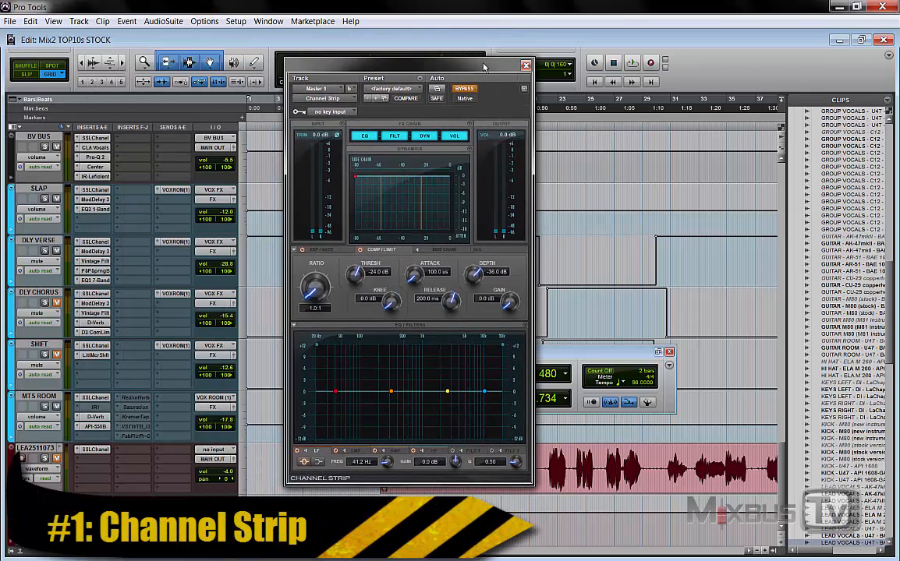
pyautogui.click(508, 99)
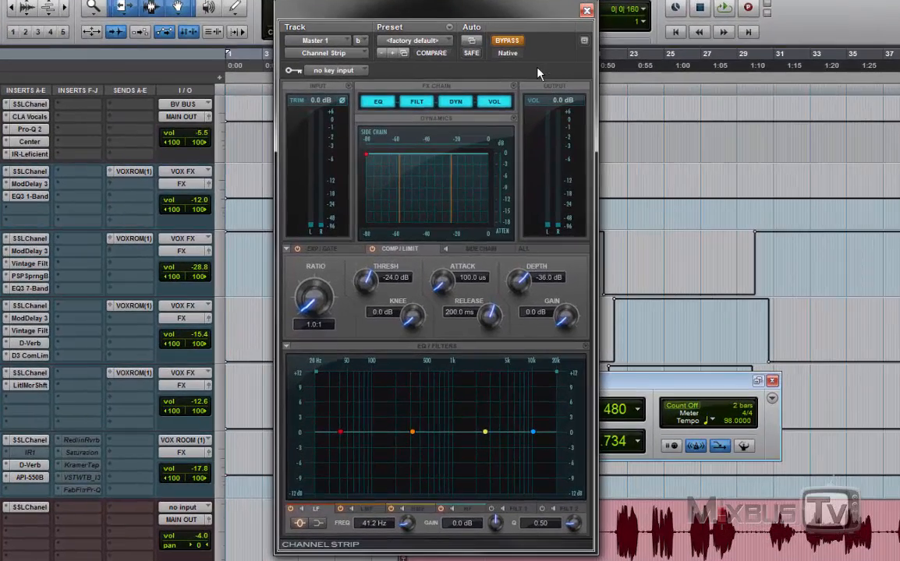
pyautogui.click(536, 68)
# Step: Review the Channel Strip's dynamics sections: Exp/Gate, Comp/Limit, Side Chain and the combined All view
pyautogui.click(333, 248)
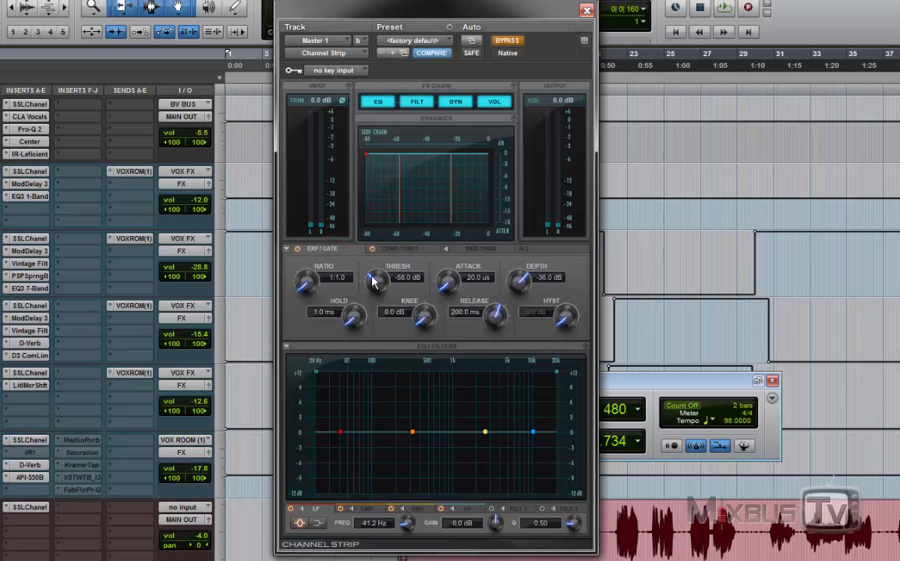
pyautogui.click(402, 249)
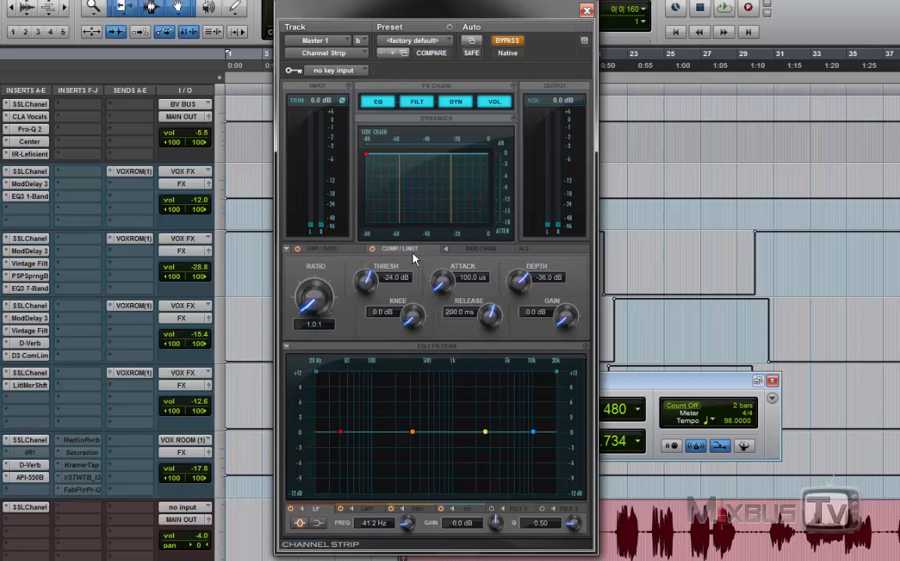
pyautogui.click(460, 248)
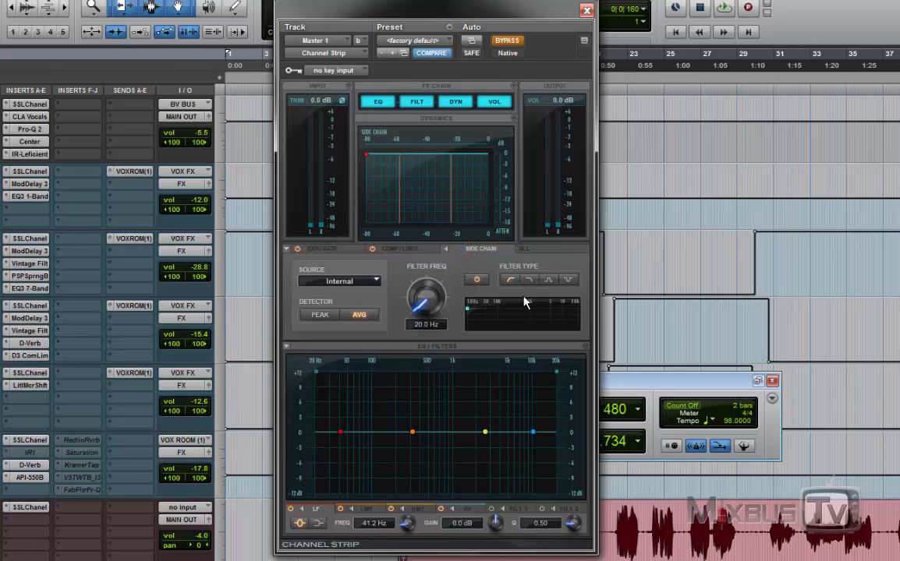
pyautogui.click(524, 249)
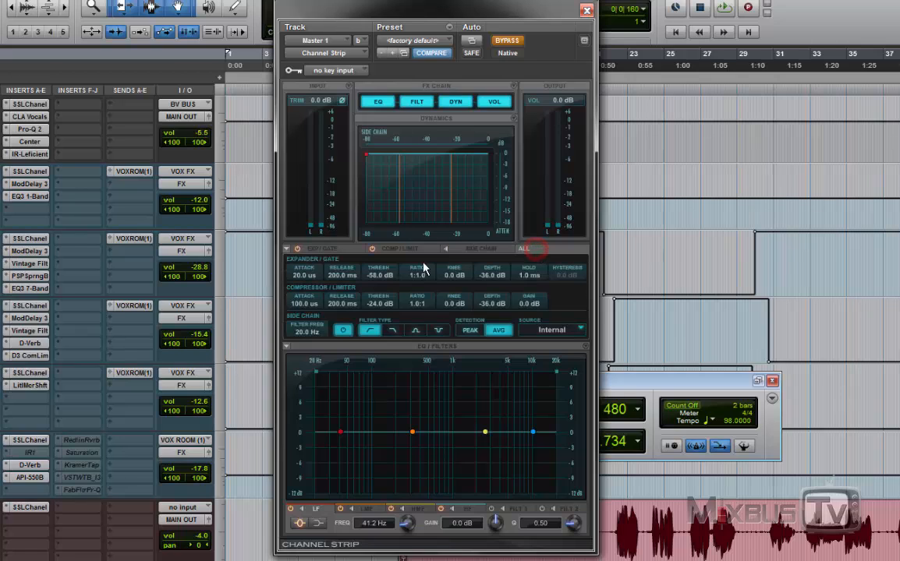
# Step: Try moving the low-mid EQ band to 393.4 Hz and reset its gain to 0.0 dB
pyautogui.click(412, 432)
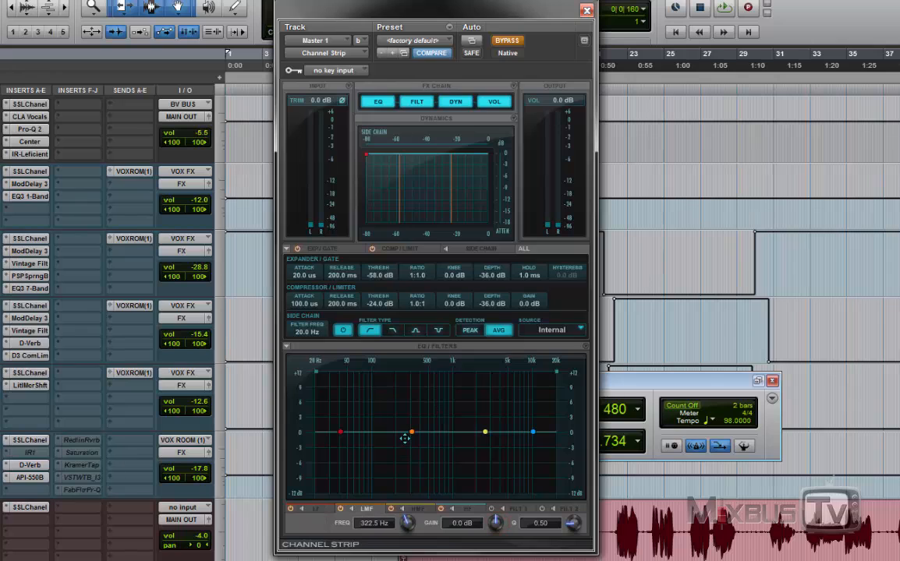
pyautogui.moveTo(412, 432)
pyautogui.mouseDown()
pyautogui.moveTo(414, 401)
pyautogui.moveTo(419, 449)
pyautogui.mouseUp()
pyautogui.keyDown('alt'); pyautogui.click(495, 523); pyautogui.keyUp('alt')
# Step: Return to the Comp/Limit settings, start playback and take the Channel Strip out of bypass
pyautogui.click(482, 248)
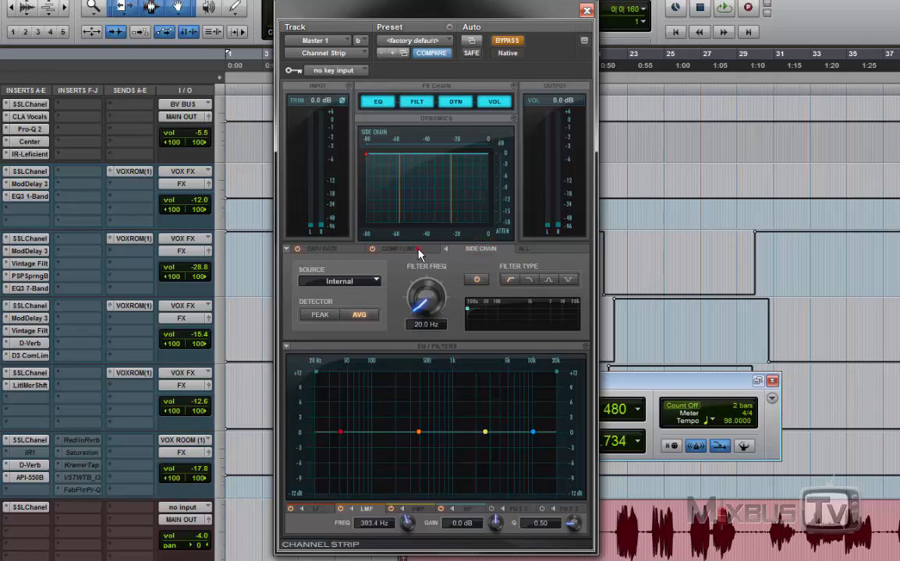
pyautogui.click(401, 249)
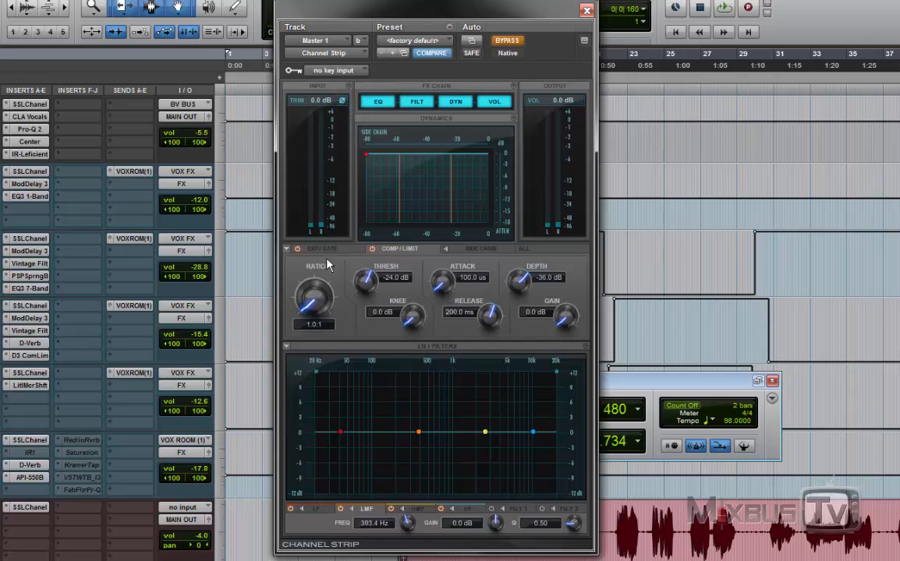
pyautogui.press('space')
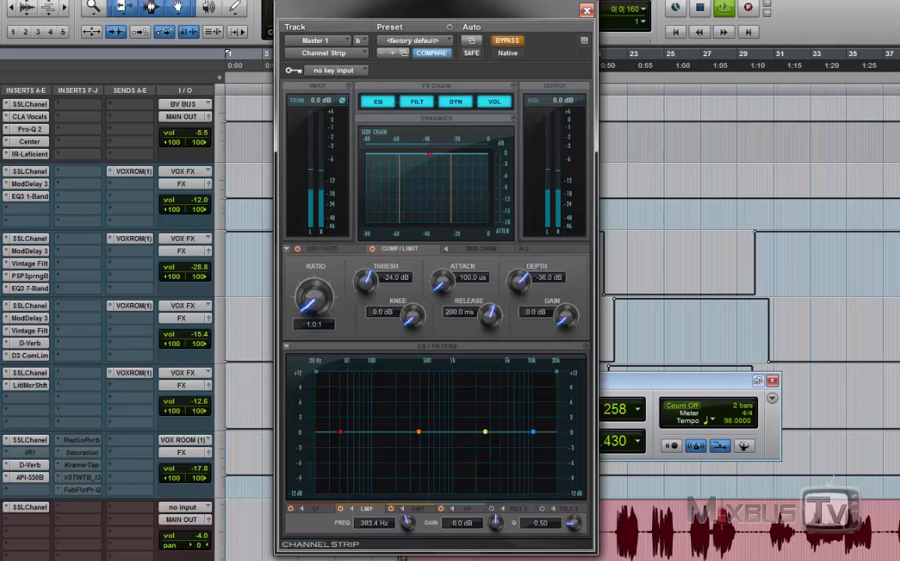
pyautogui.click(515, 40)
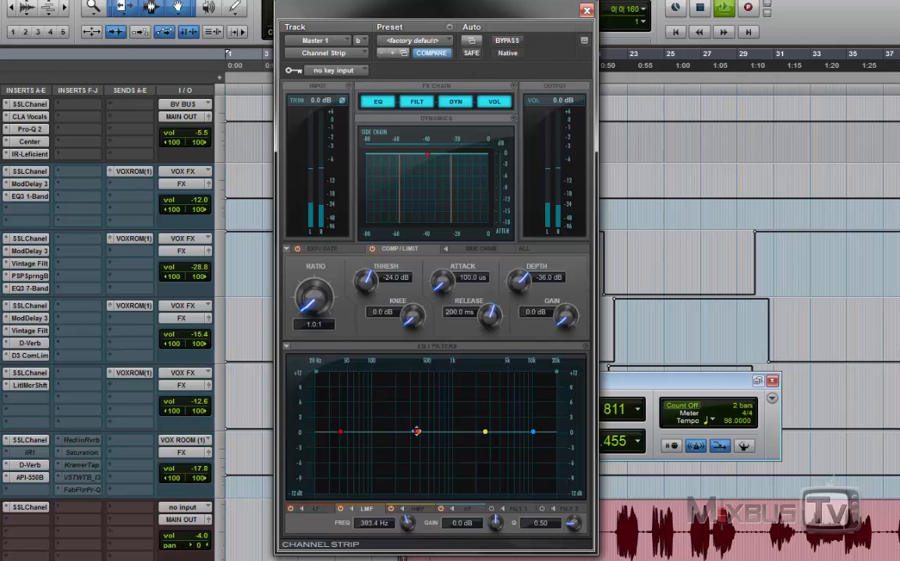
# Step: Cut the low-mid EQ band by 4.0 dB at 225.5 Hz with a Q of 1.82
pyautogui.moveTo(417, 431); pyautogui.dragTo(400, 442)
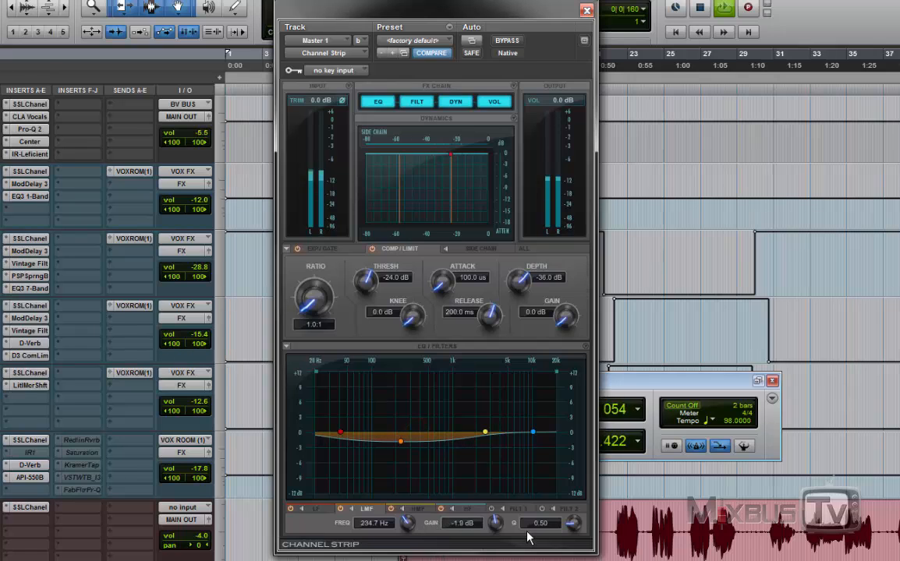
pyautogui.moveTo(569, 526); pyautogui.dragTo(578, 498)
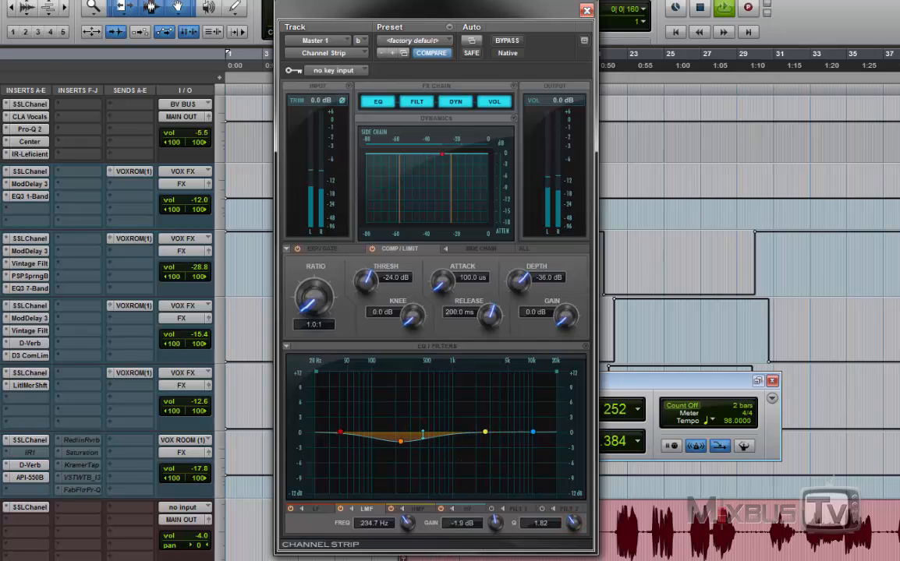
pyautogui.moveTo(400, 442); pyautogui.dragTo(399, 453)
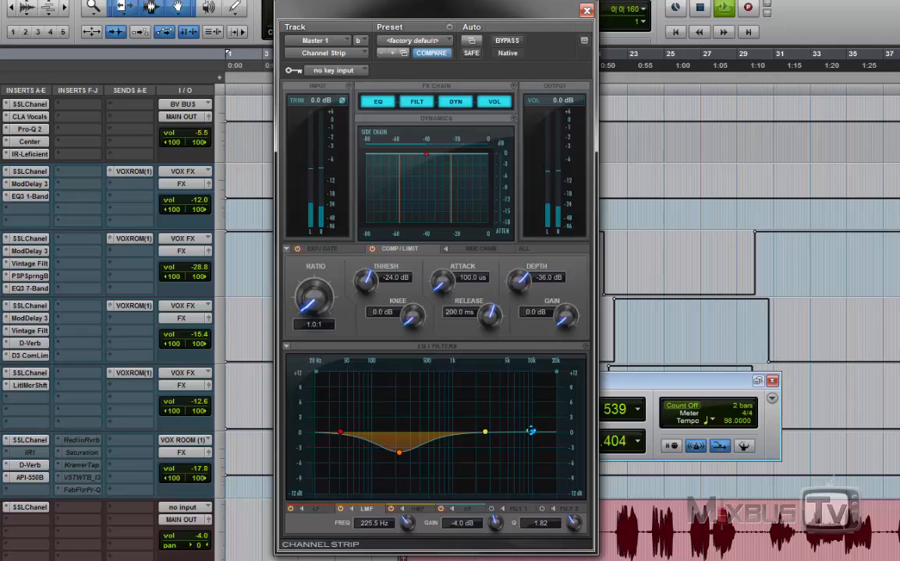
# Step: Boost the high-frequency EQ band by 2.9 dB at 21.0 kHz with a Q of 1.34
pyautogui.moveTo(533, 430); pyautogui.dragTo(548, 416)
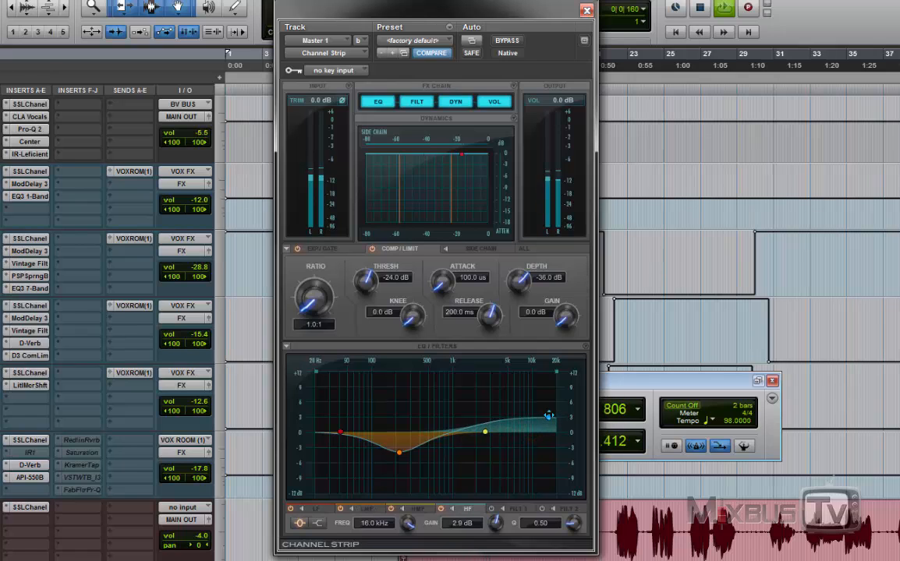
pyautogui.moveTo(409, 532); pyautogui.dragTo(410, 526)
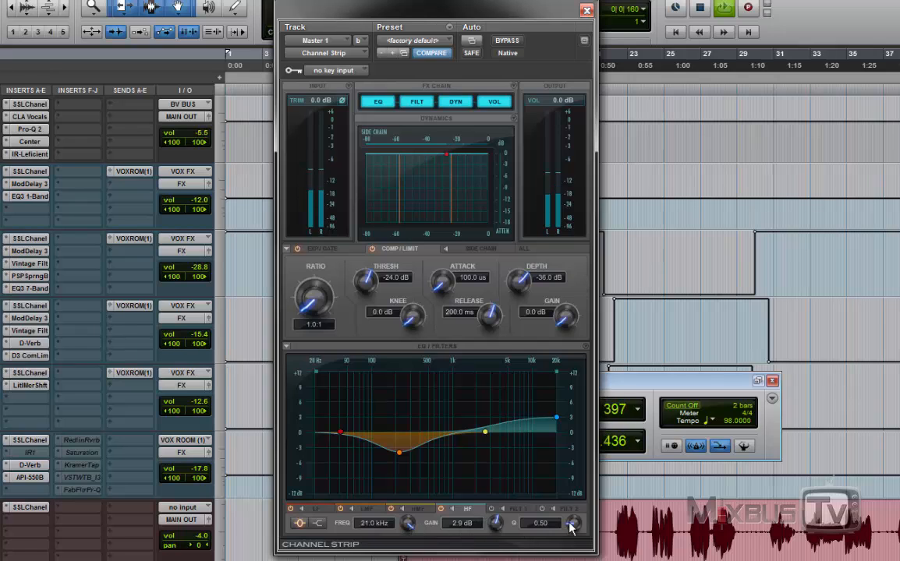
pyautogui.moveTo(571, 527); pyautogui.dragTo(571, 522)
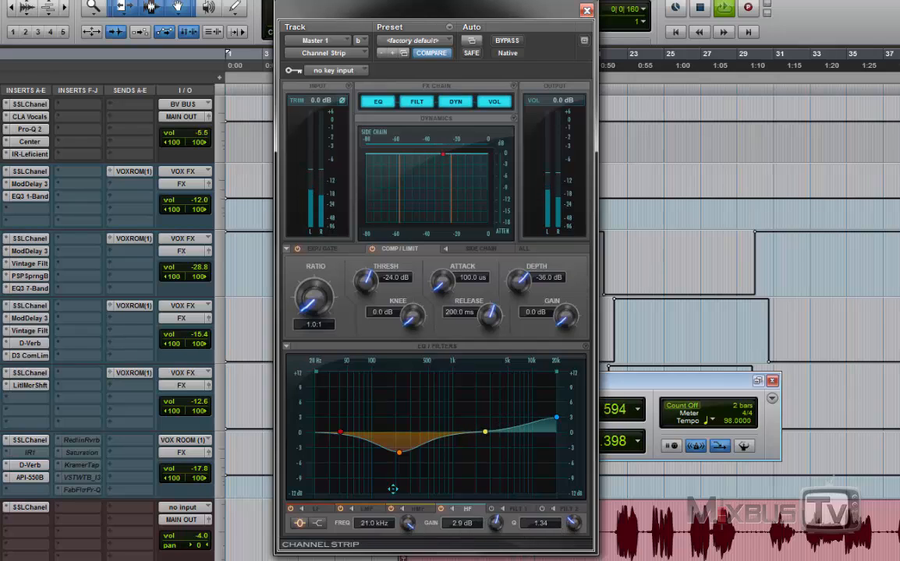
# Step: Set the compressor to a 1.3:1 ratio, a -30.3 dB threshold and a 30.0 dB knee
pyautogui.moveTo(315, 304); pyautogui.dragTo(322, 274)
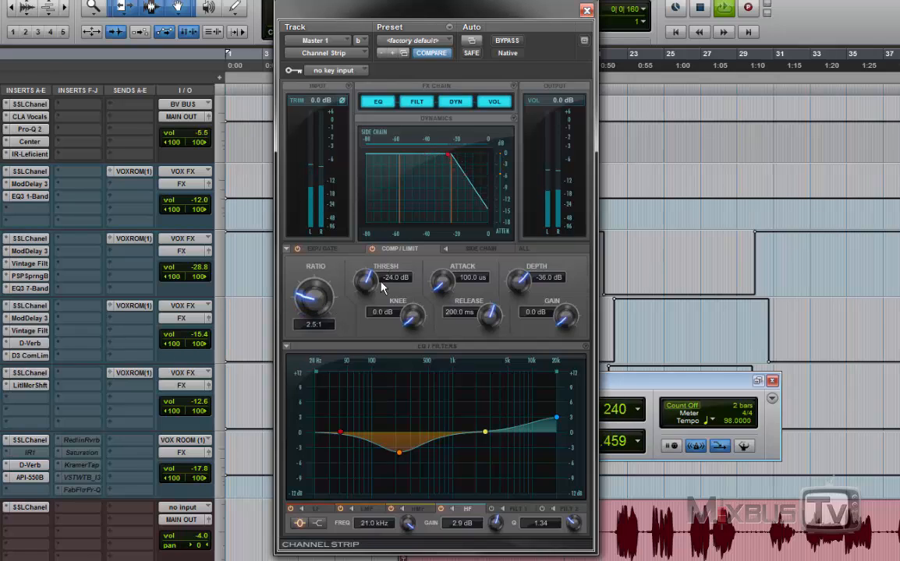
pyautogui.moveTo(383, 287)
pyautogui.mouseDown()
pyautogui.moveTo(382, 306)
pyautogui.moveTo(418, 315)
pyautogui.moveTo(373, 284)
pyautogui.mouseUp()
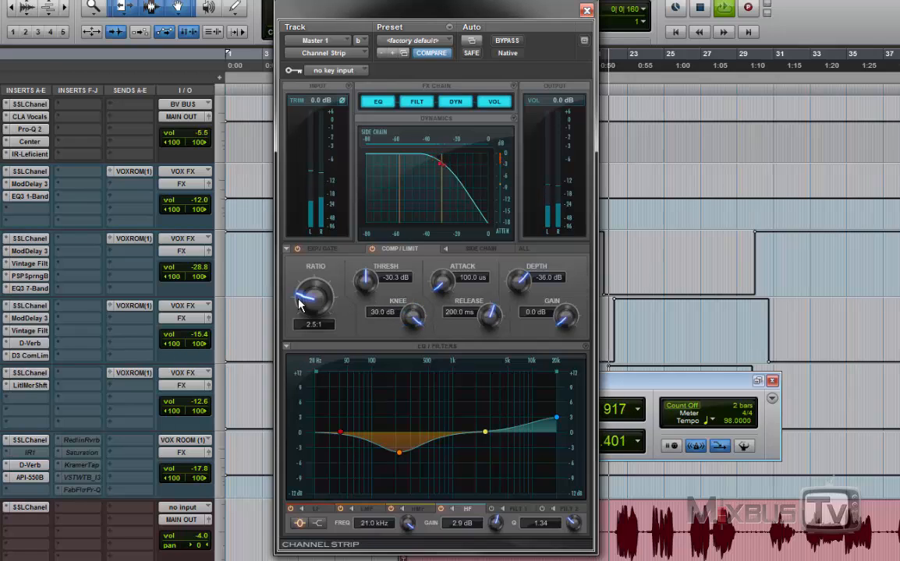
pyautogui.moveTo(300, 305); pyautogui.dragTo(313, 307)
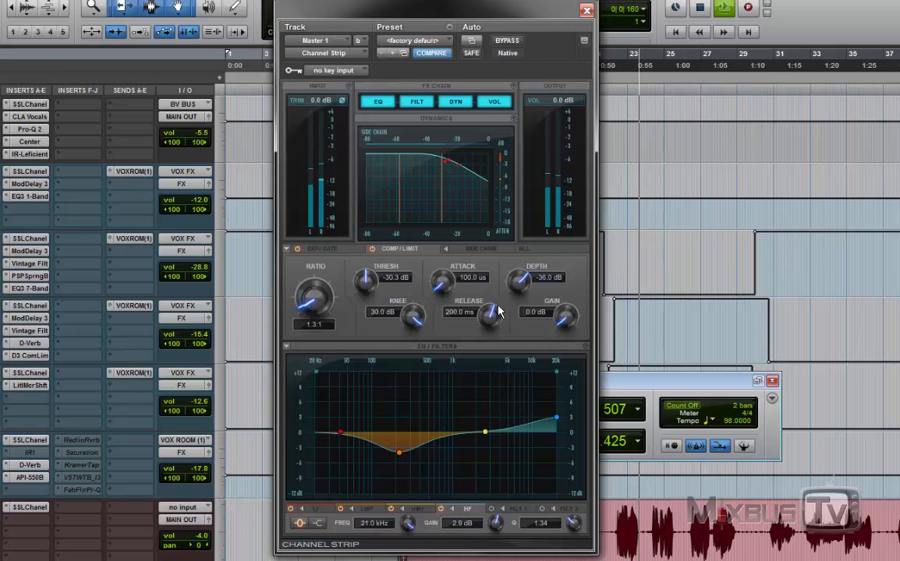
# Step: Set the compressor's attack to 20.4 ms and gain to 4.4 dB, and compare the mix with the Channel Strip bypassed and active
pyautogui.moveTo(439, 281); pyautogui.dragTo(436, 191)
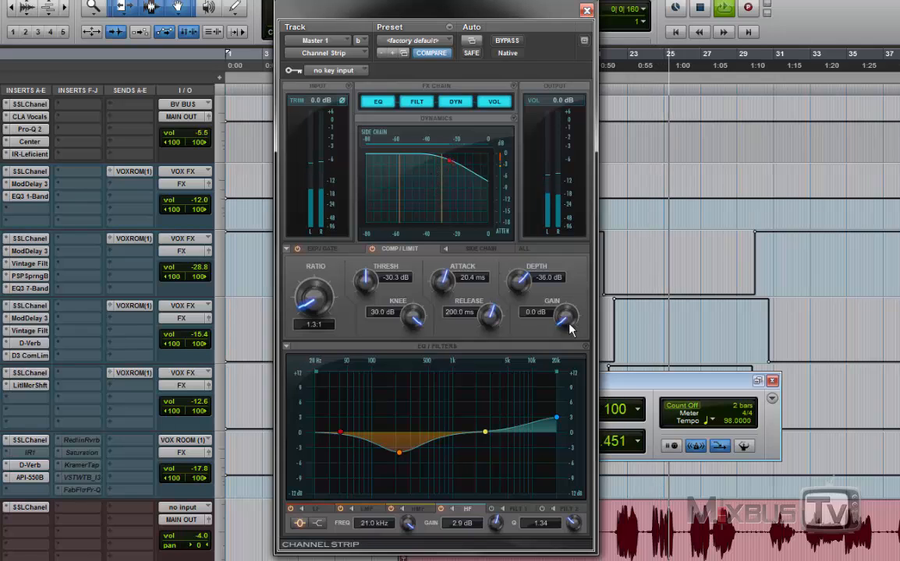
pyautogui.moveTo(569, 329); pyautogui.dragTo(568, 311)
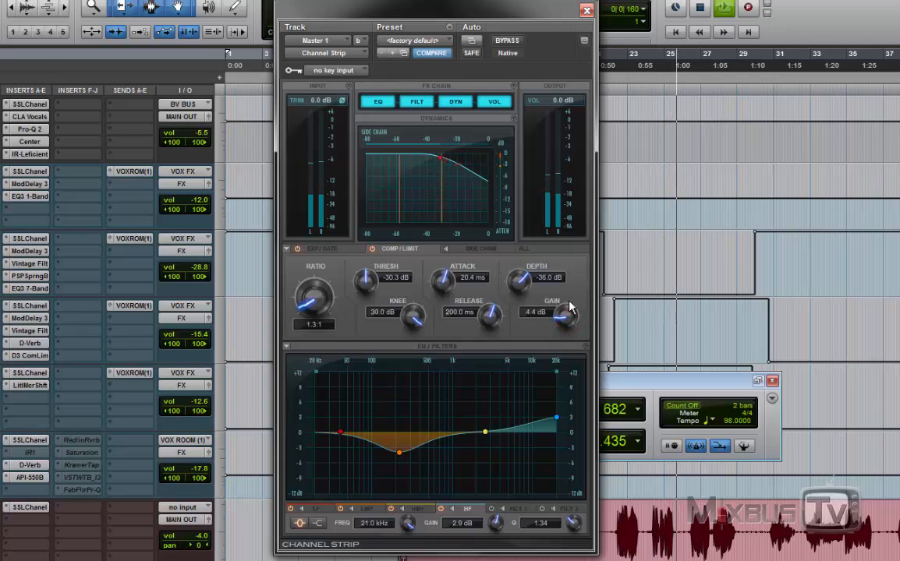
pyautogui.click(507, 40)
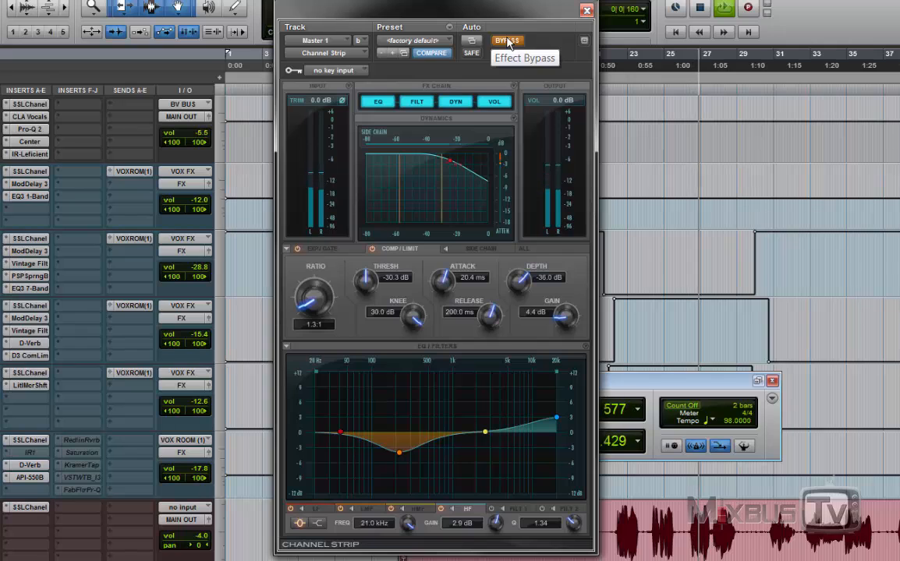
pyautogui.click(507, 41)
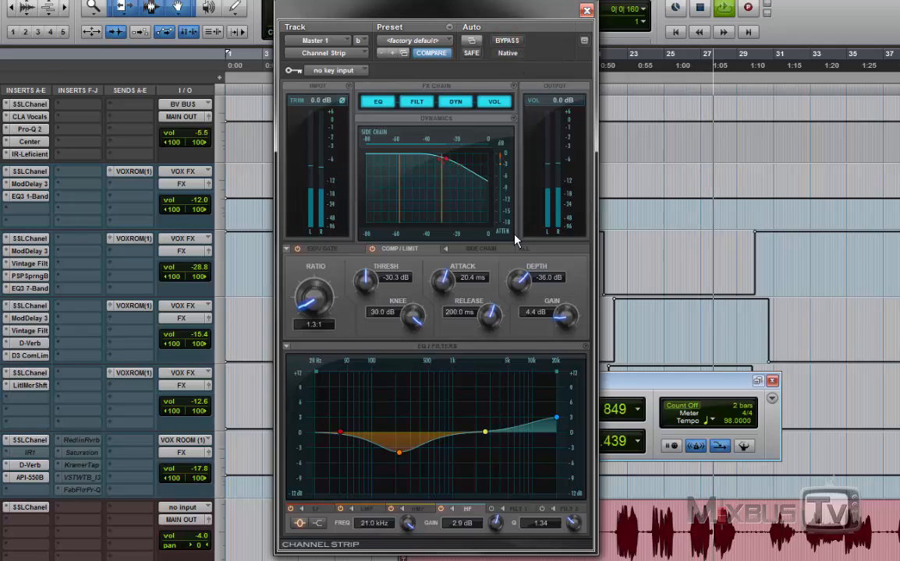